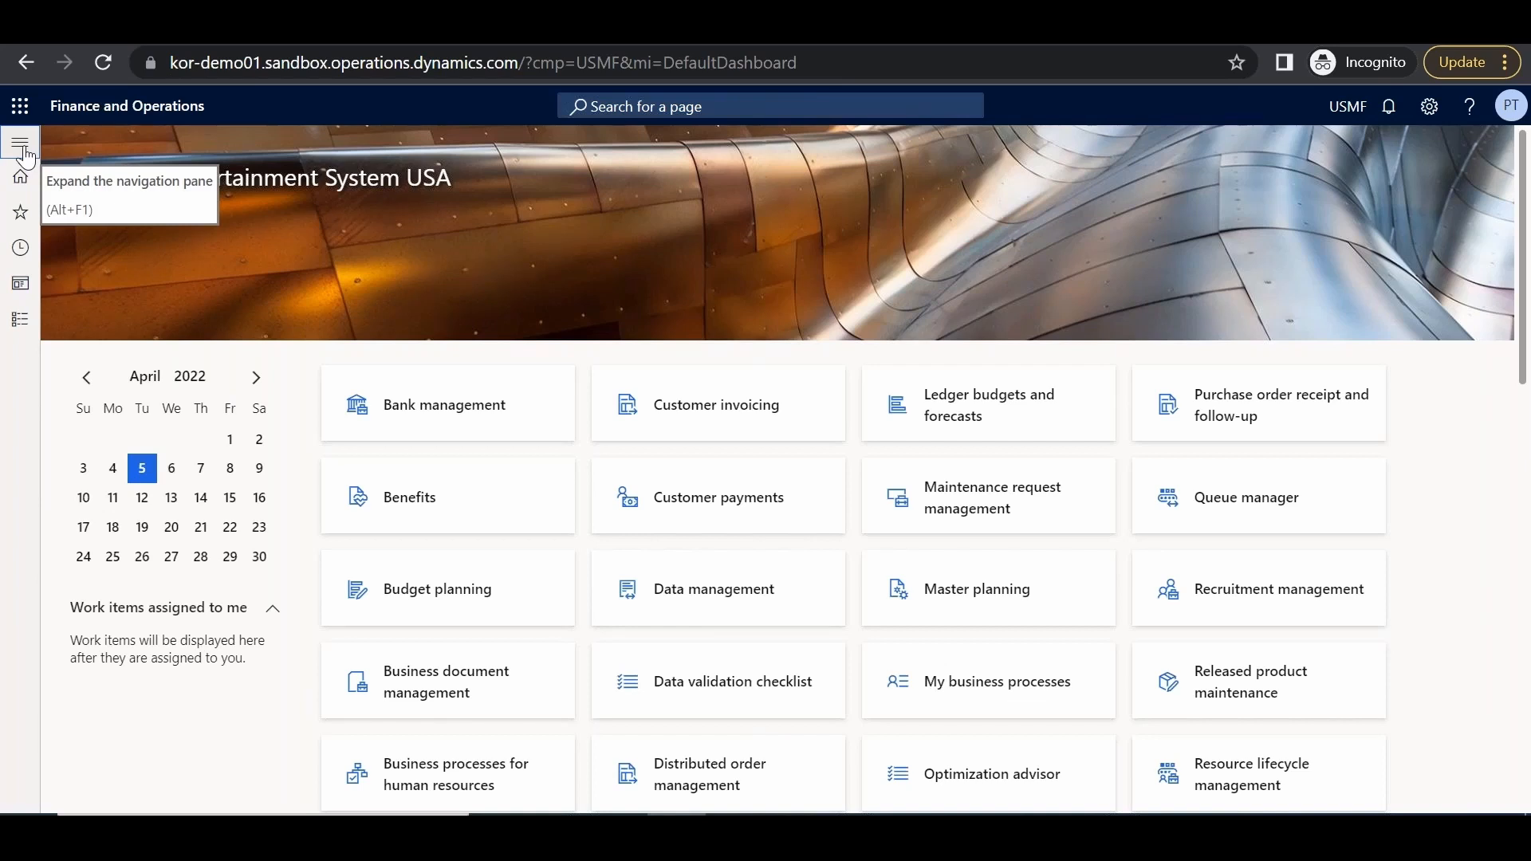
Open the Demand forecasting parameters and review the Azure Machine Learning settings, then return to General
left_click(21, 144)
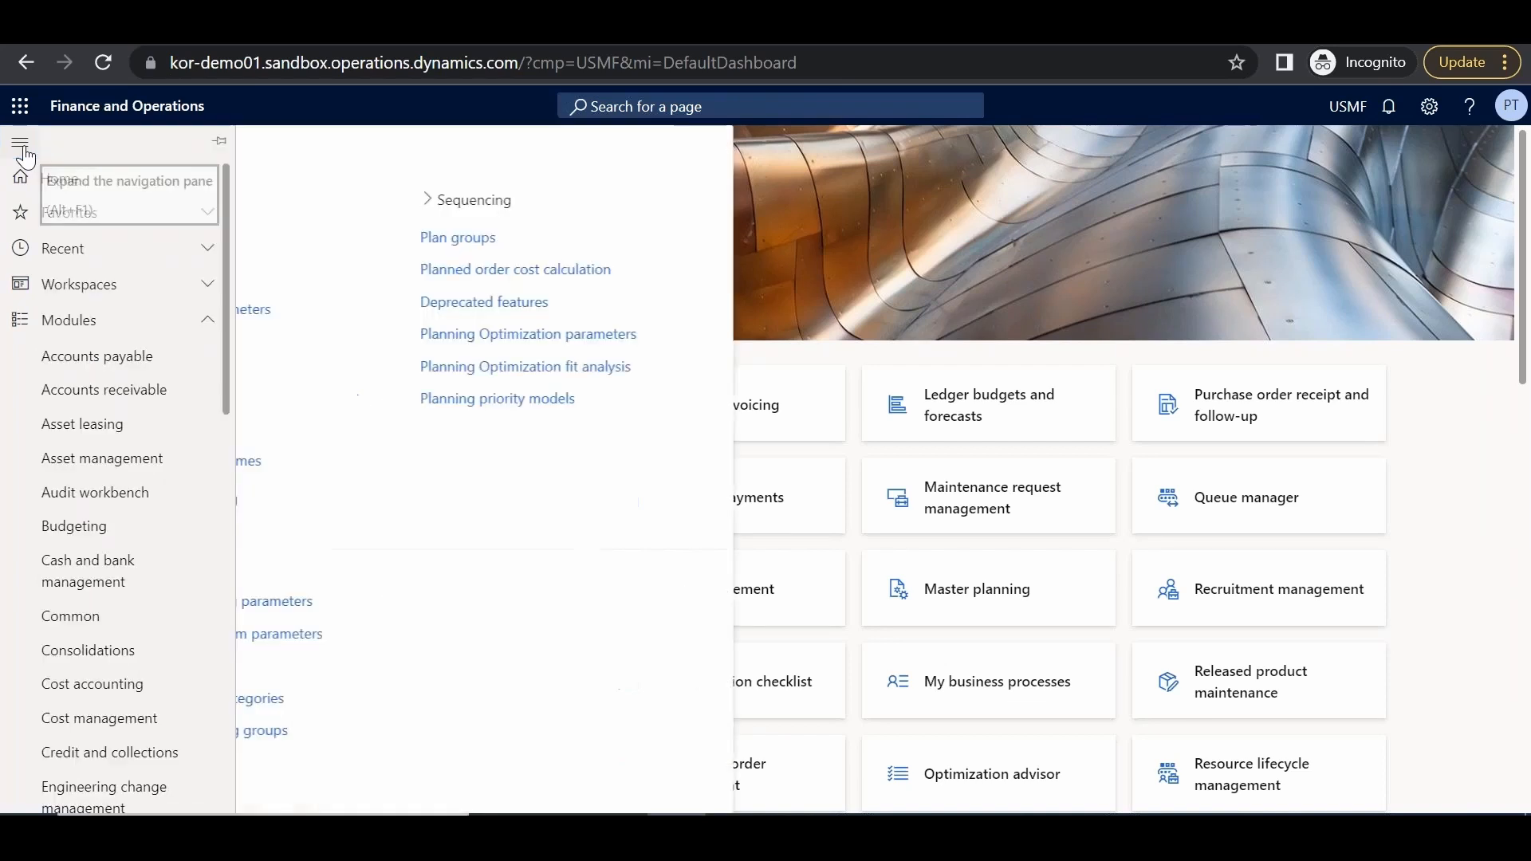
scroll(215, 510, "down", 5)
left_click(113, 442)
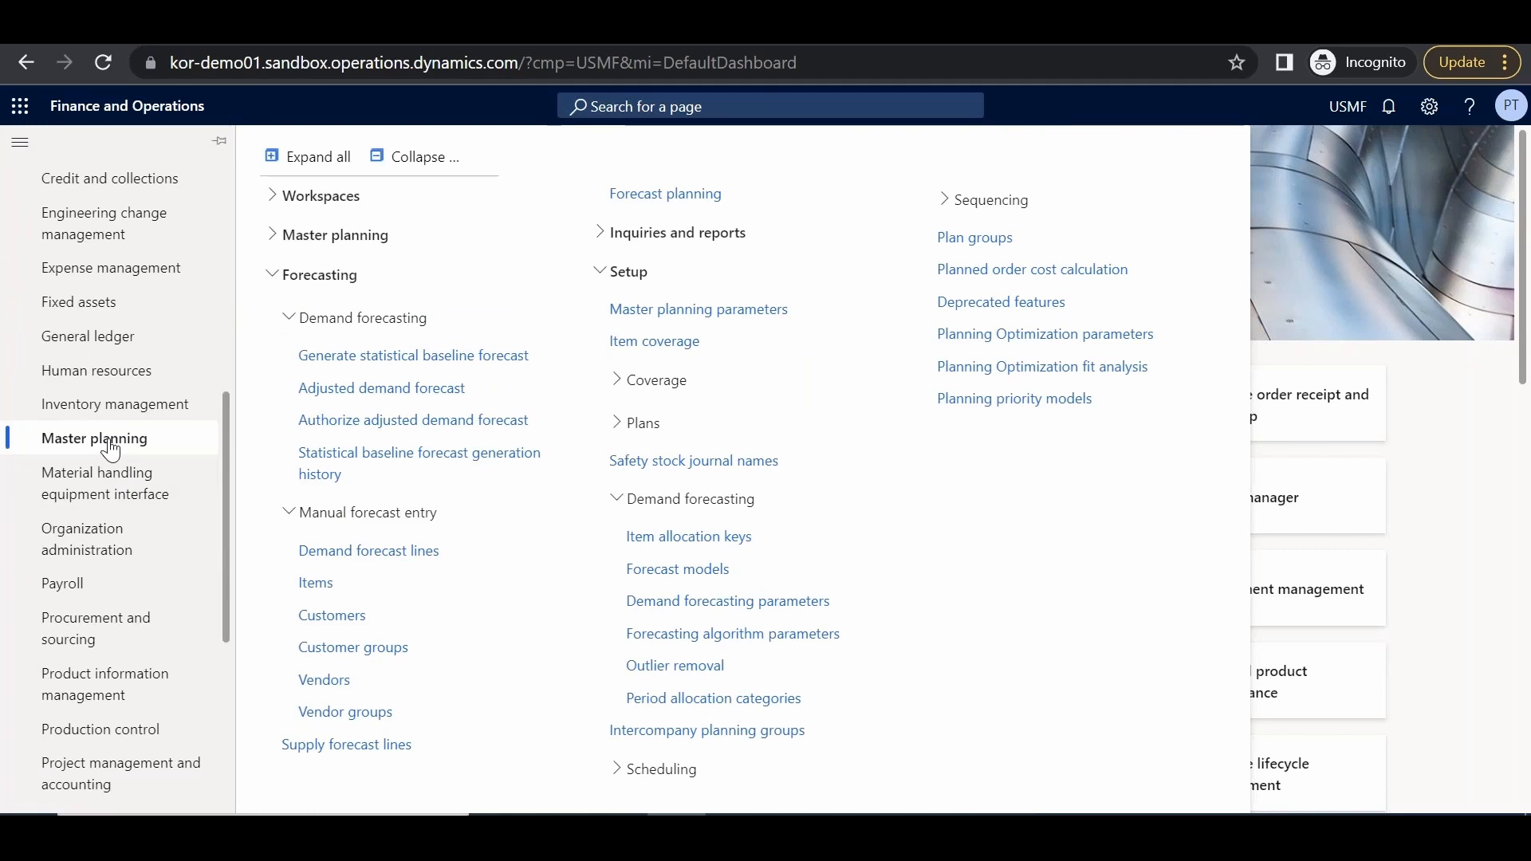
left_click(709, 606)
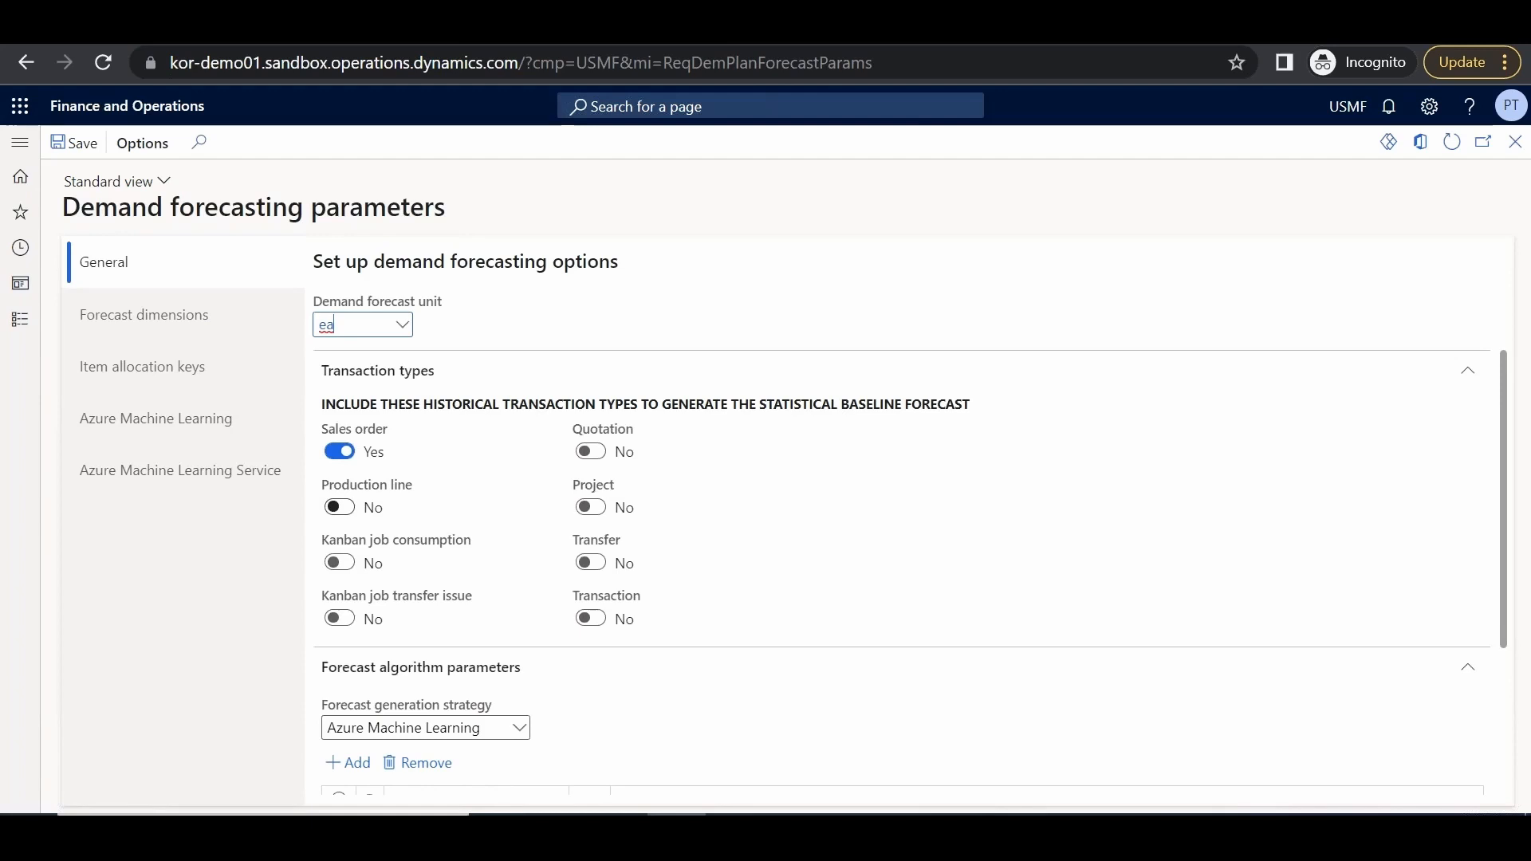
left_click(170, 434)
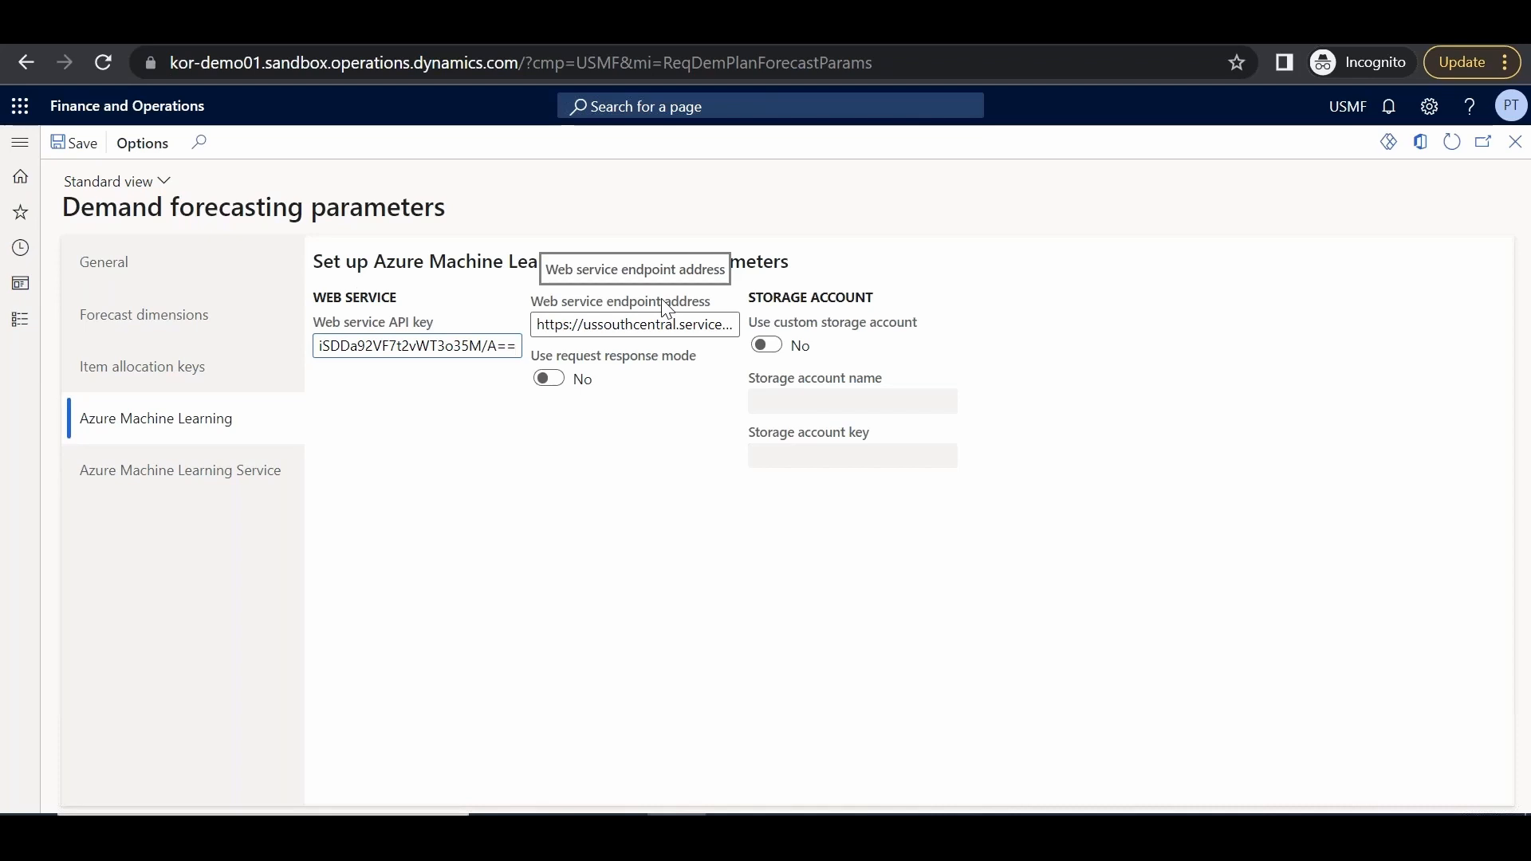
left_click(170, 283)
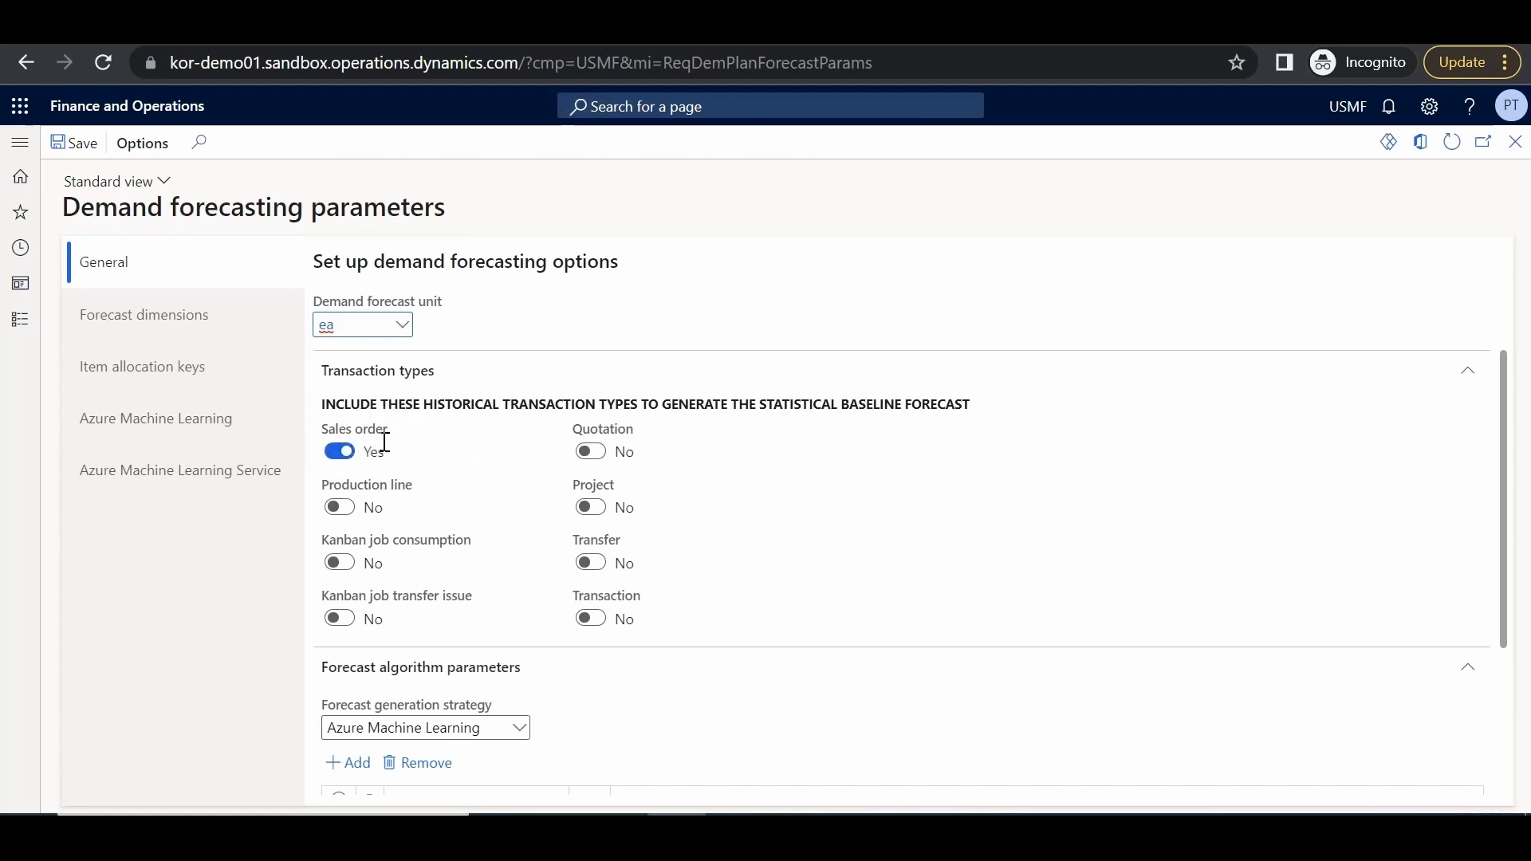
Turn on Production line transactions and keep Azure Machine Learning as the forecast generation strategy
left_click(341, 508)
left_click(525, 734)
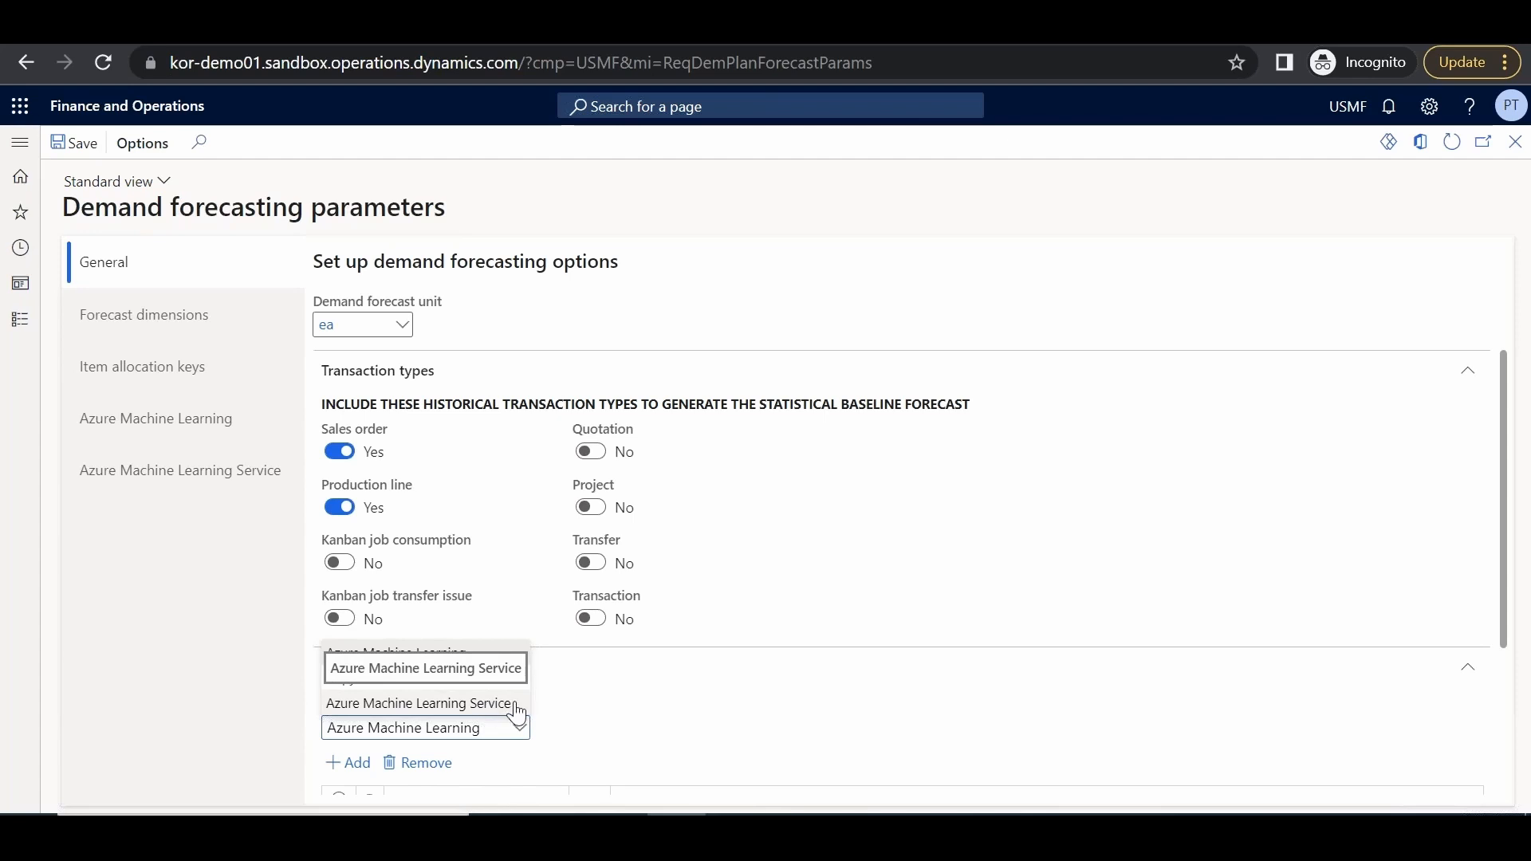
left_click(443, 644)
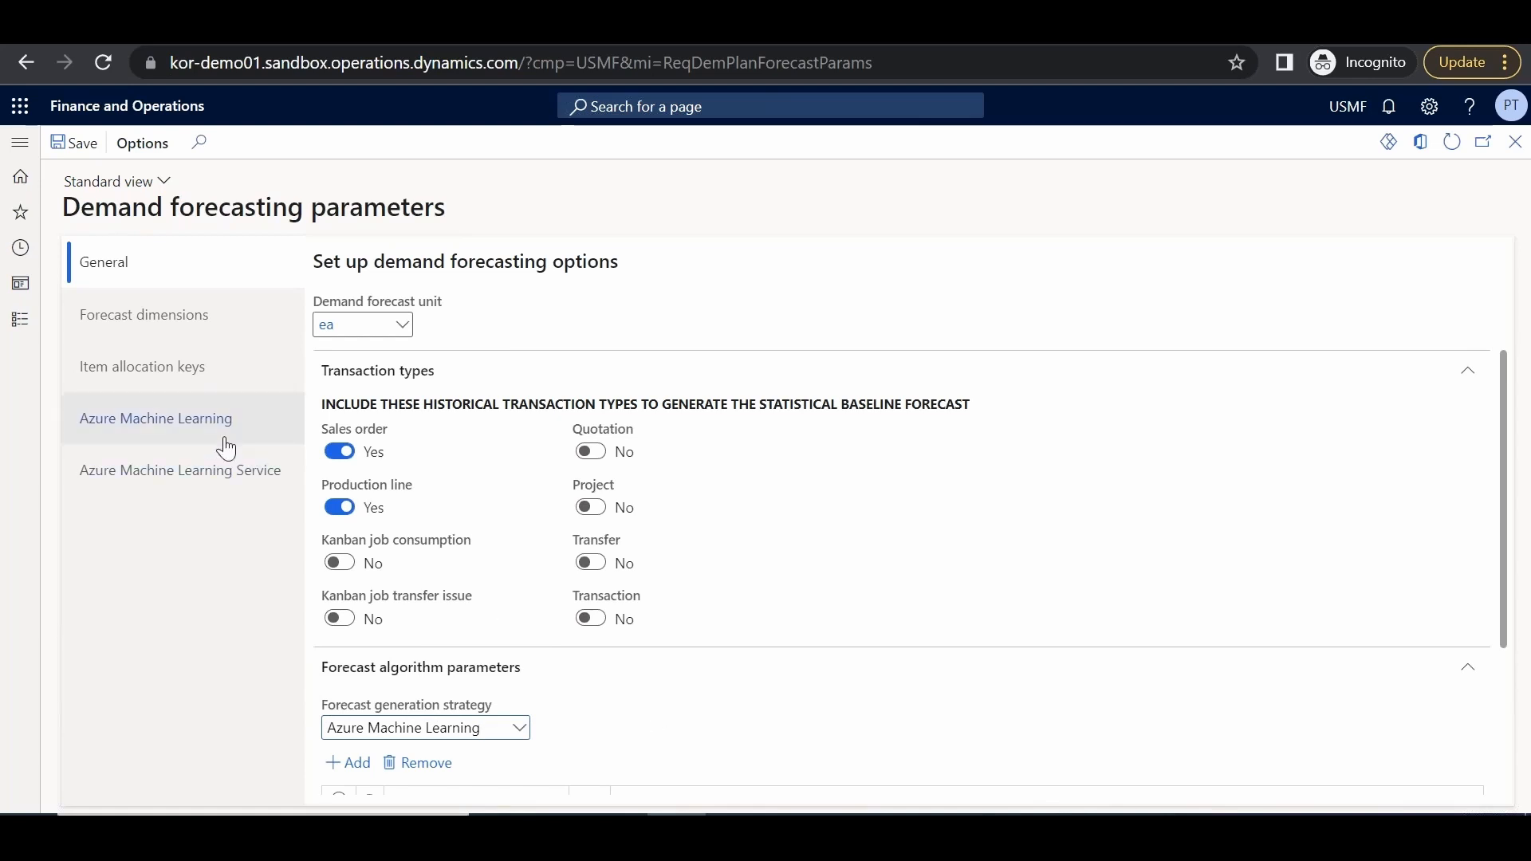
Select the Warehouse forecast dimension and confirm Azure Machine Learning for allocation key D_Aloc
left_click(166, 335)
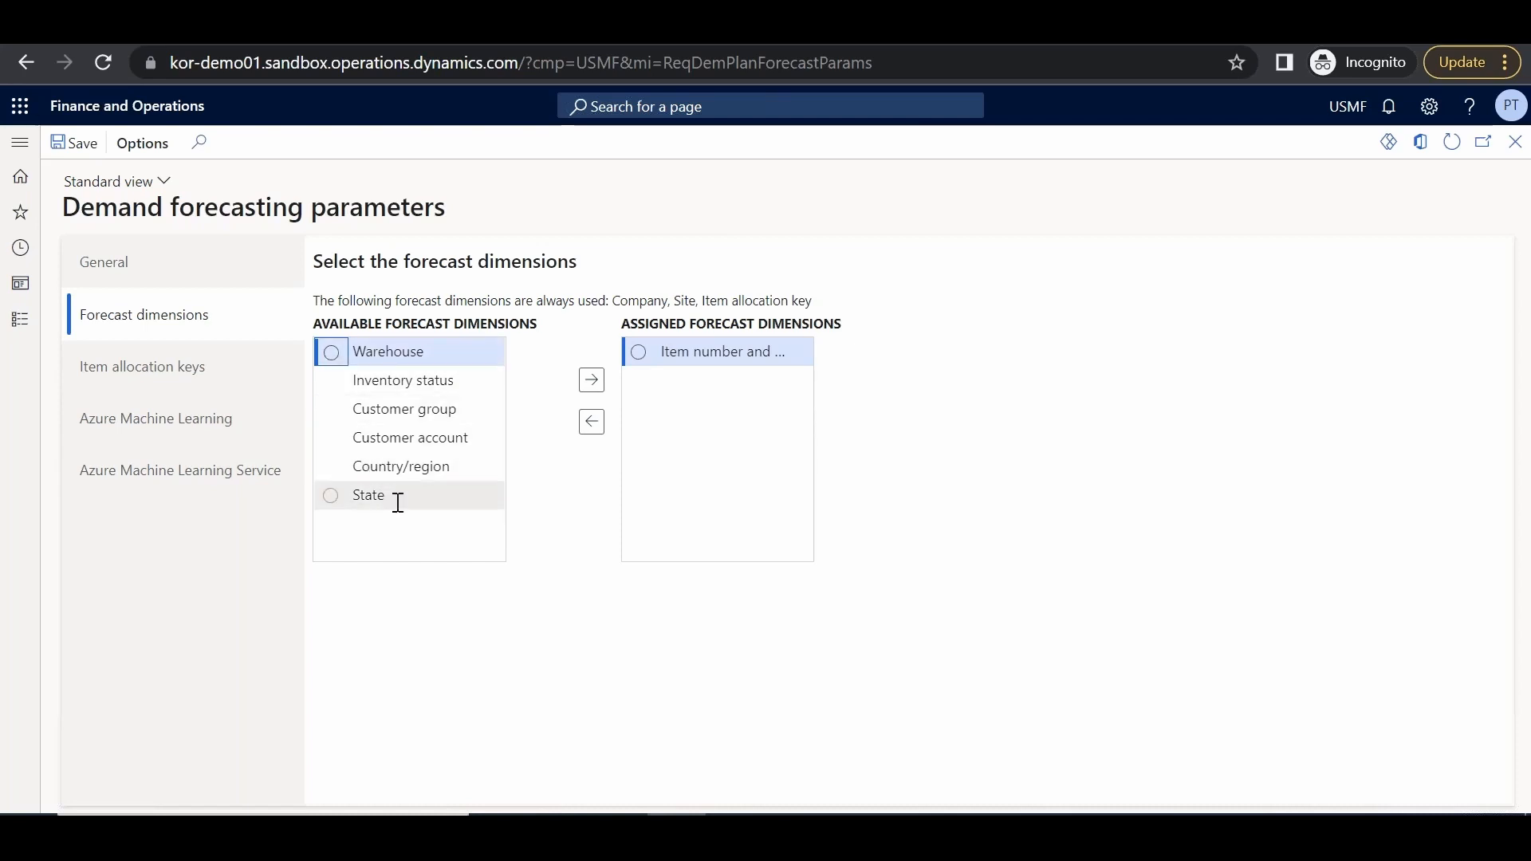
left_click(438, 353)
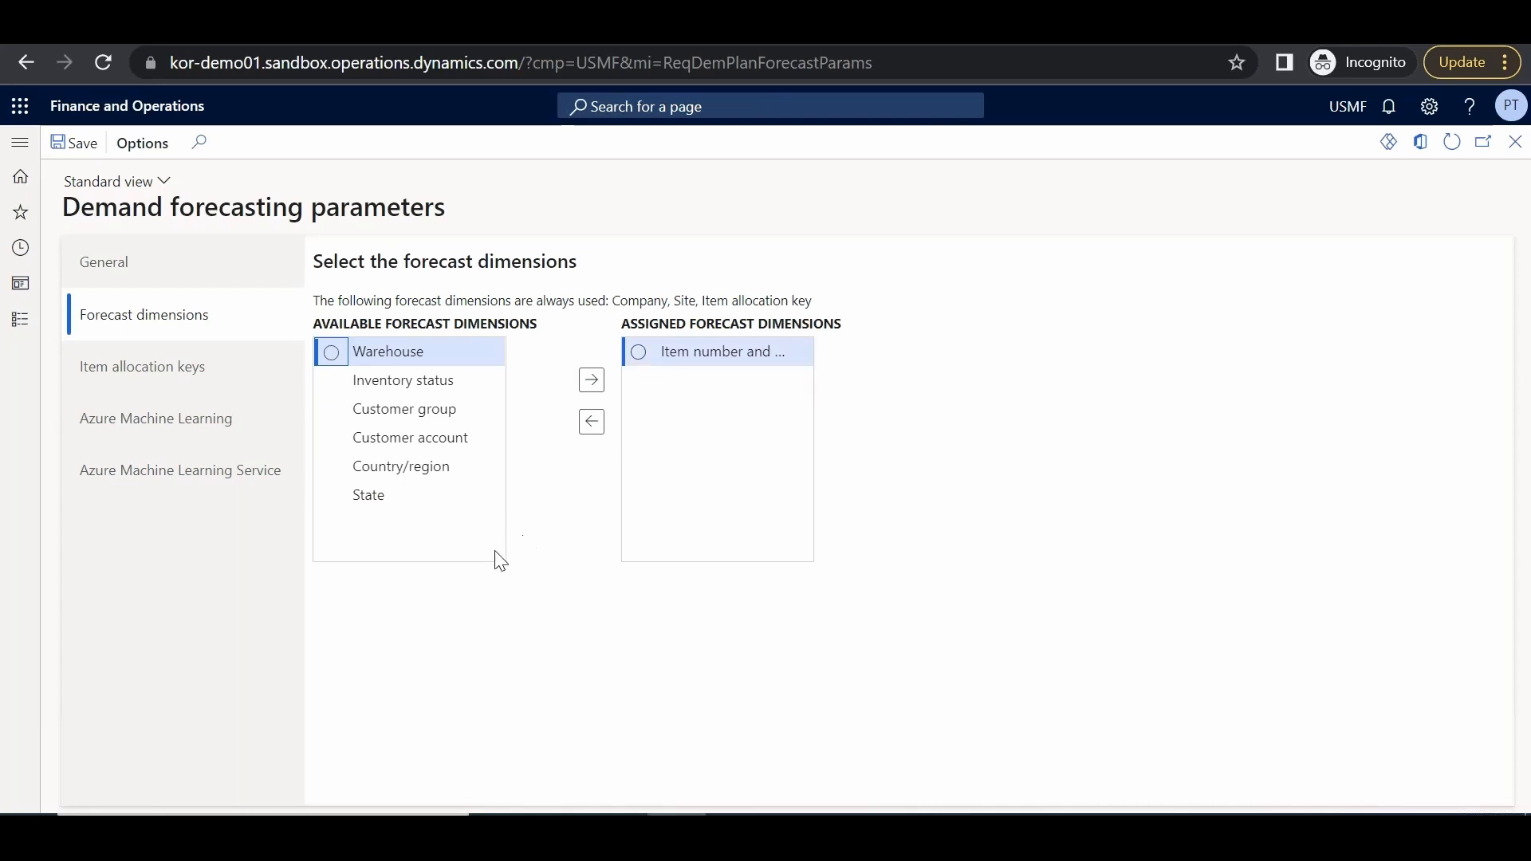
left_click(126, 369)
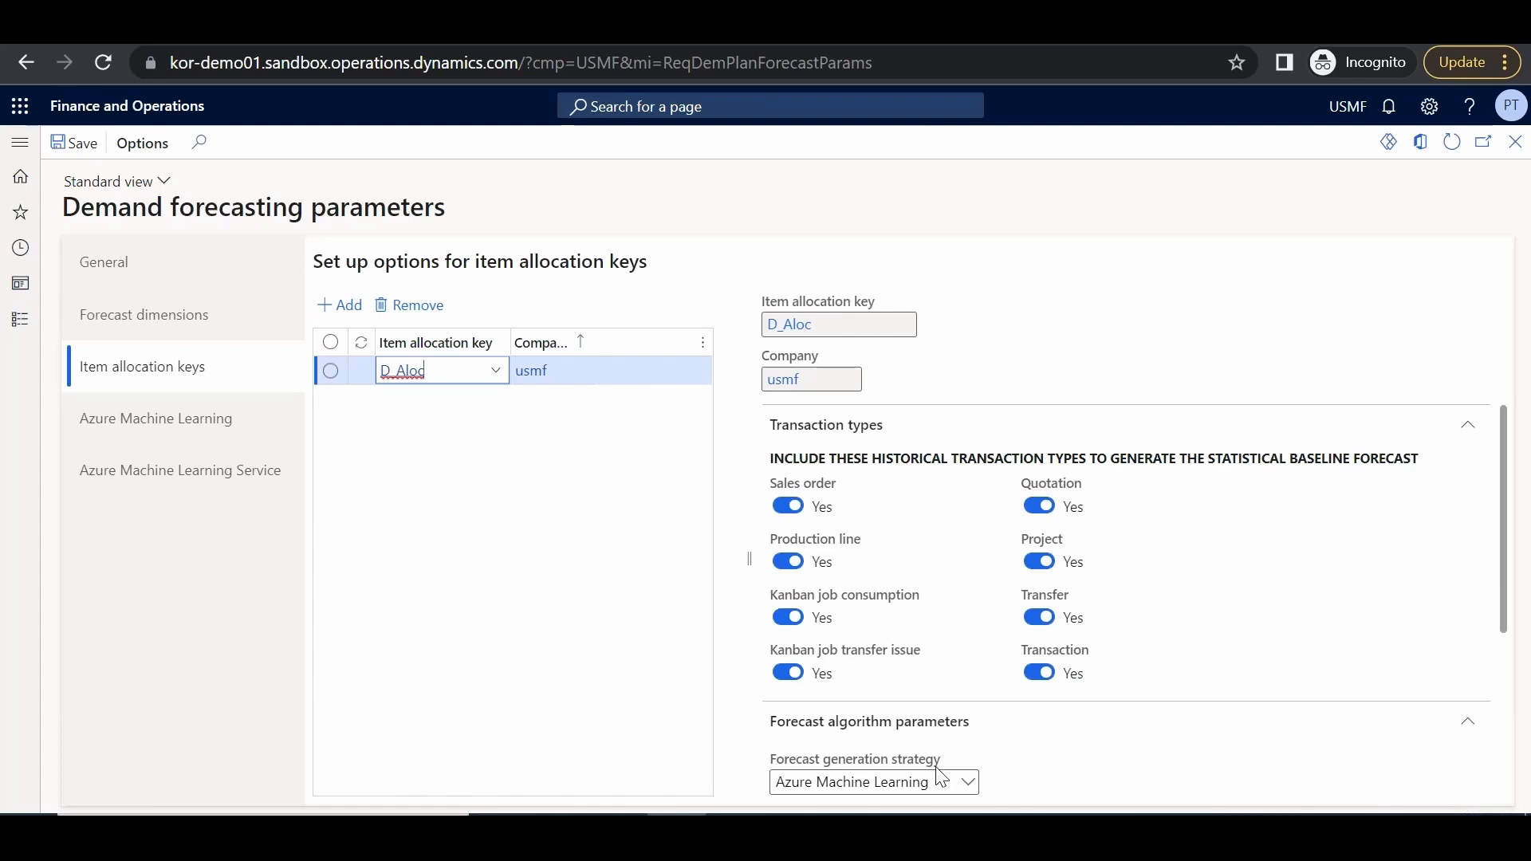
left_click(961, 781)
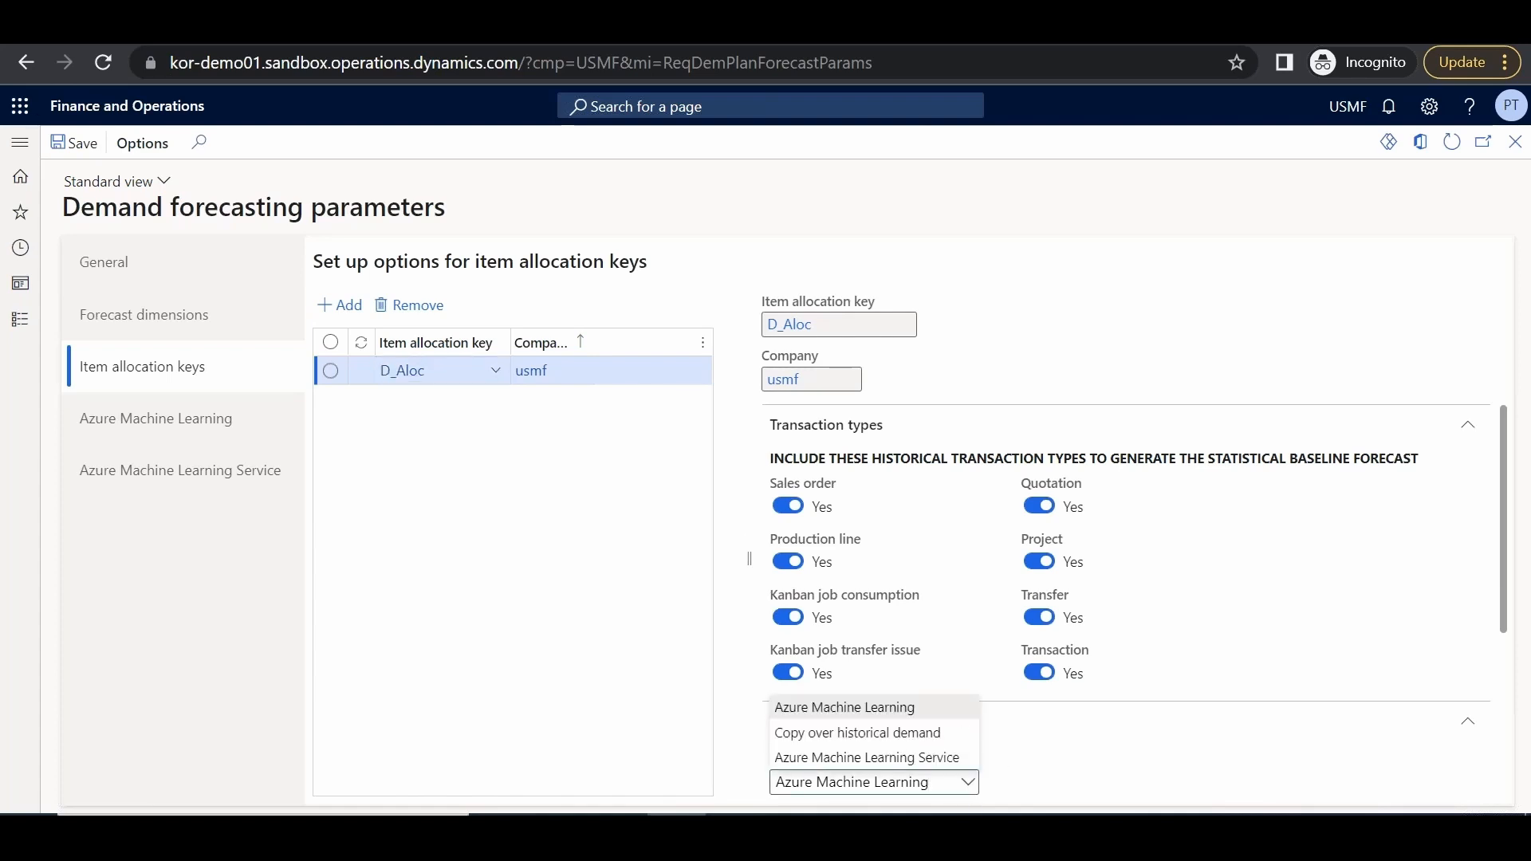
left_click(1090, 763)
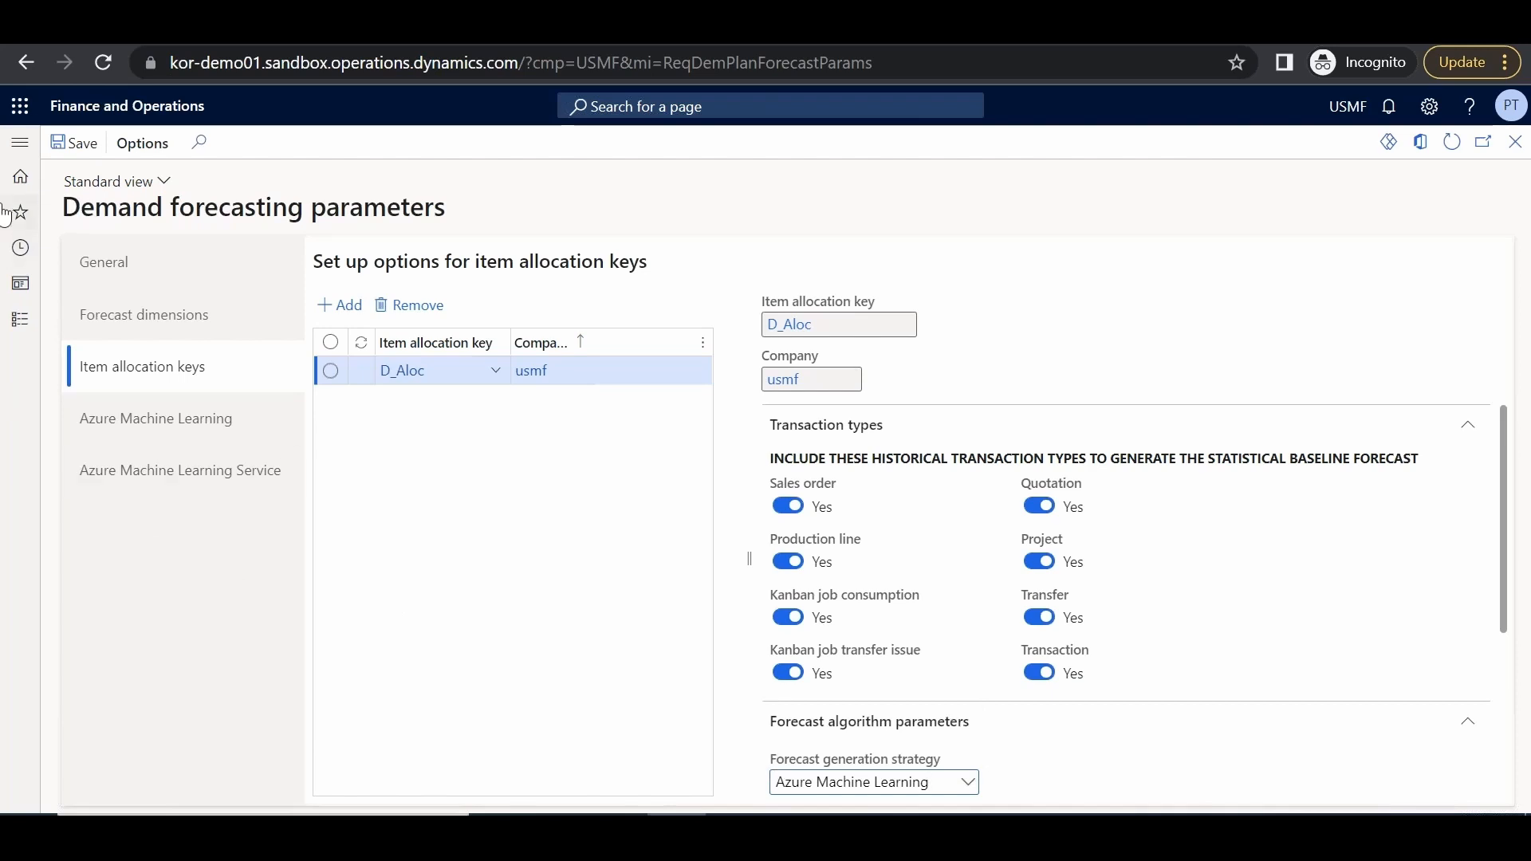
Open Generate statistical baseline forecast with history 1/1/2021–12/31/2021 and start 5/1/2022
left_click(30, 147)
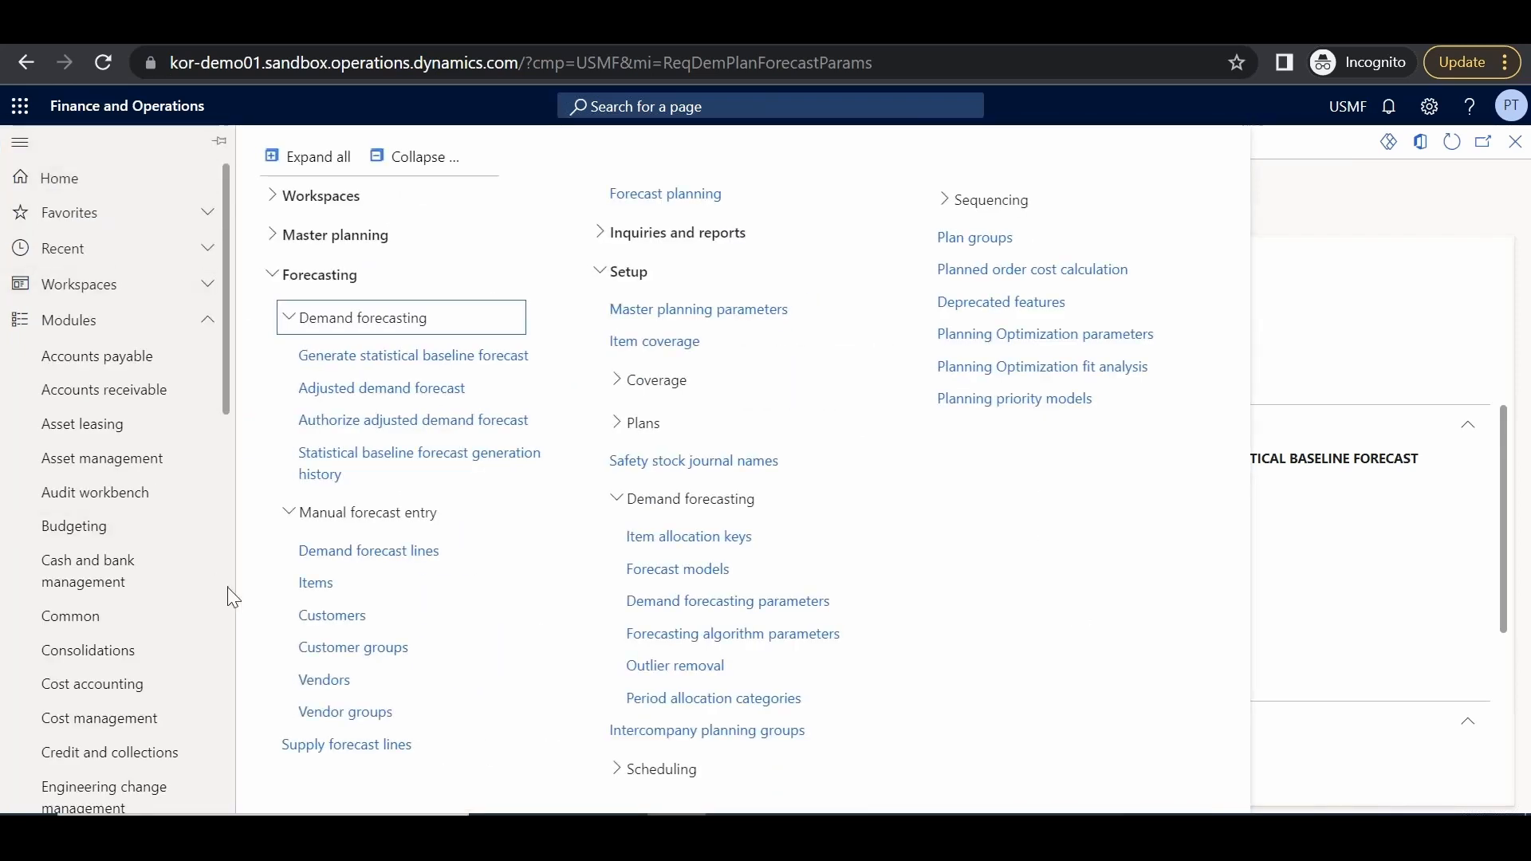
scroll(227, 587, "down", 5)
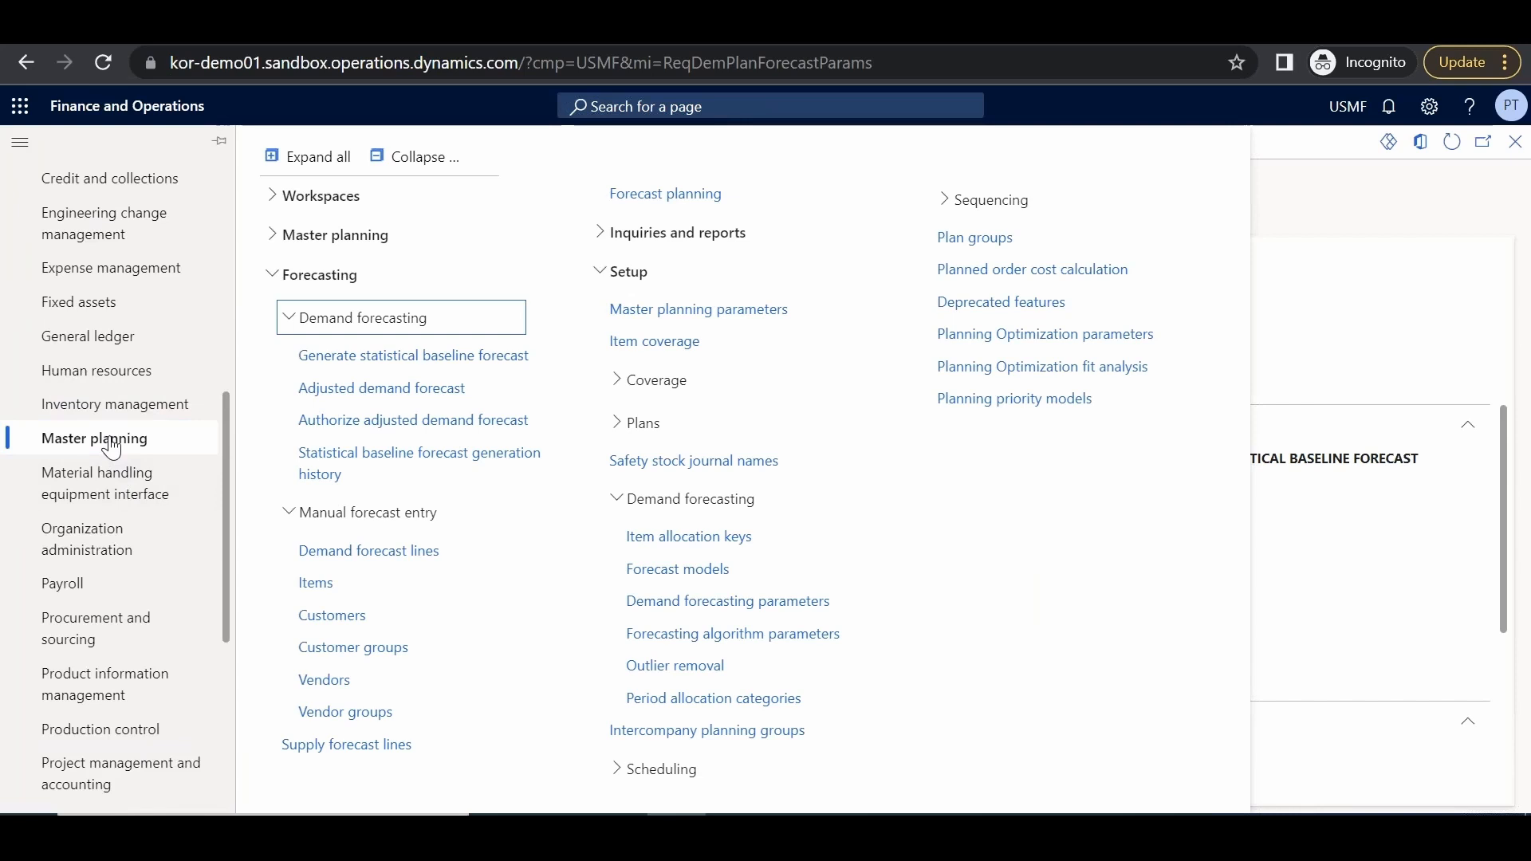
left_click(680, 634)
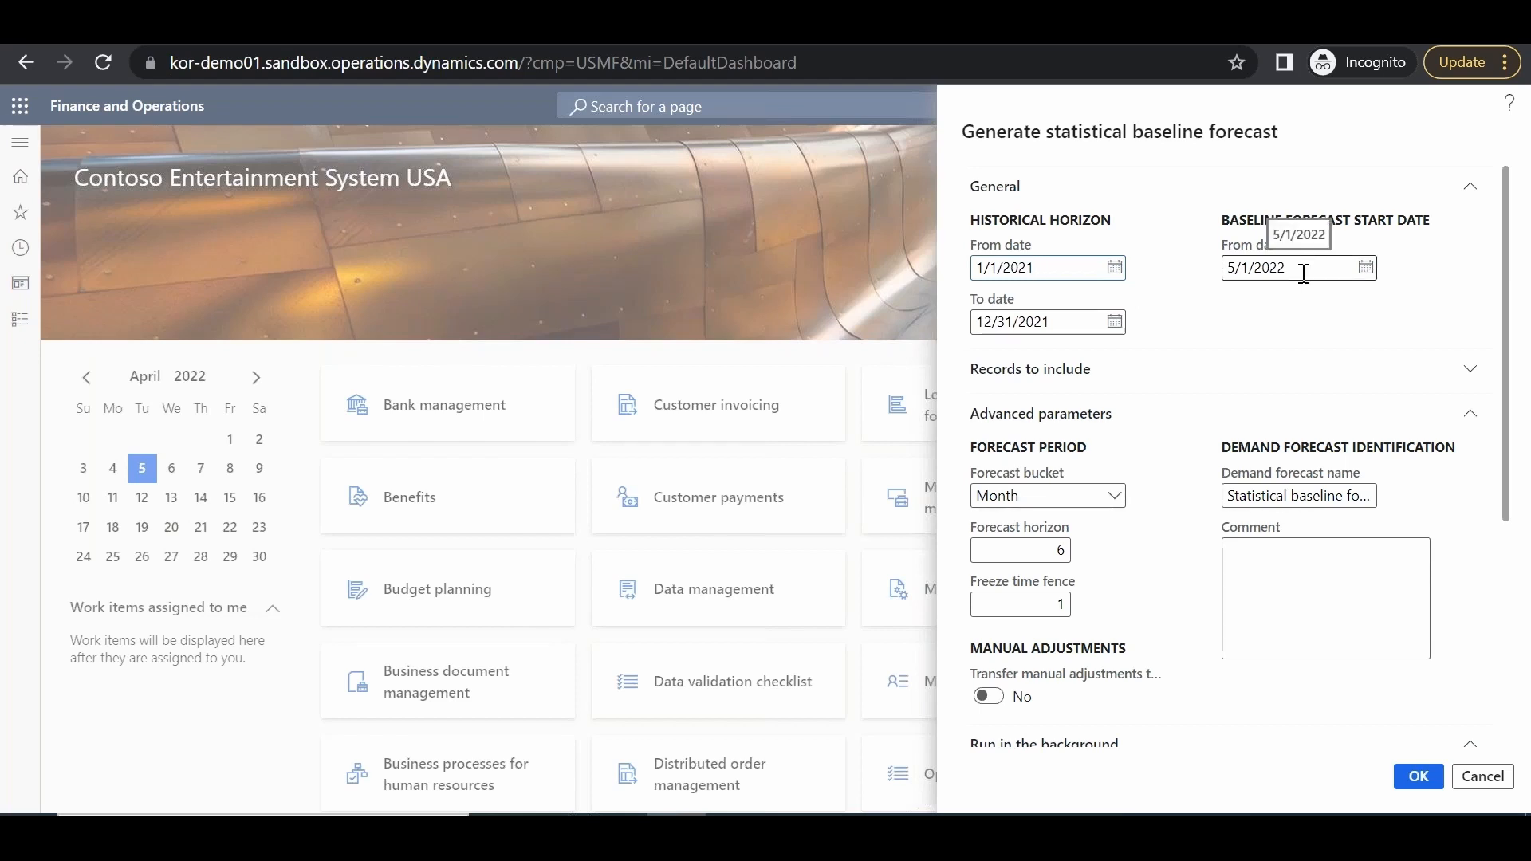
Run the baseline forecast with Month buckets, horizon 6 and freeze time fence 1
left_click(1117, 502)
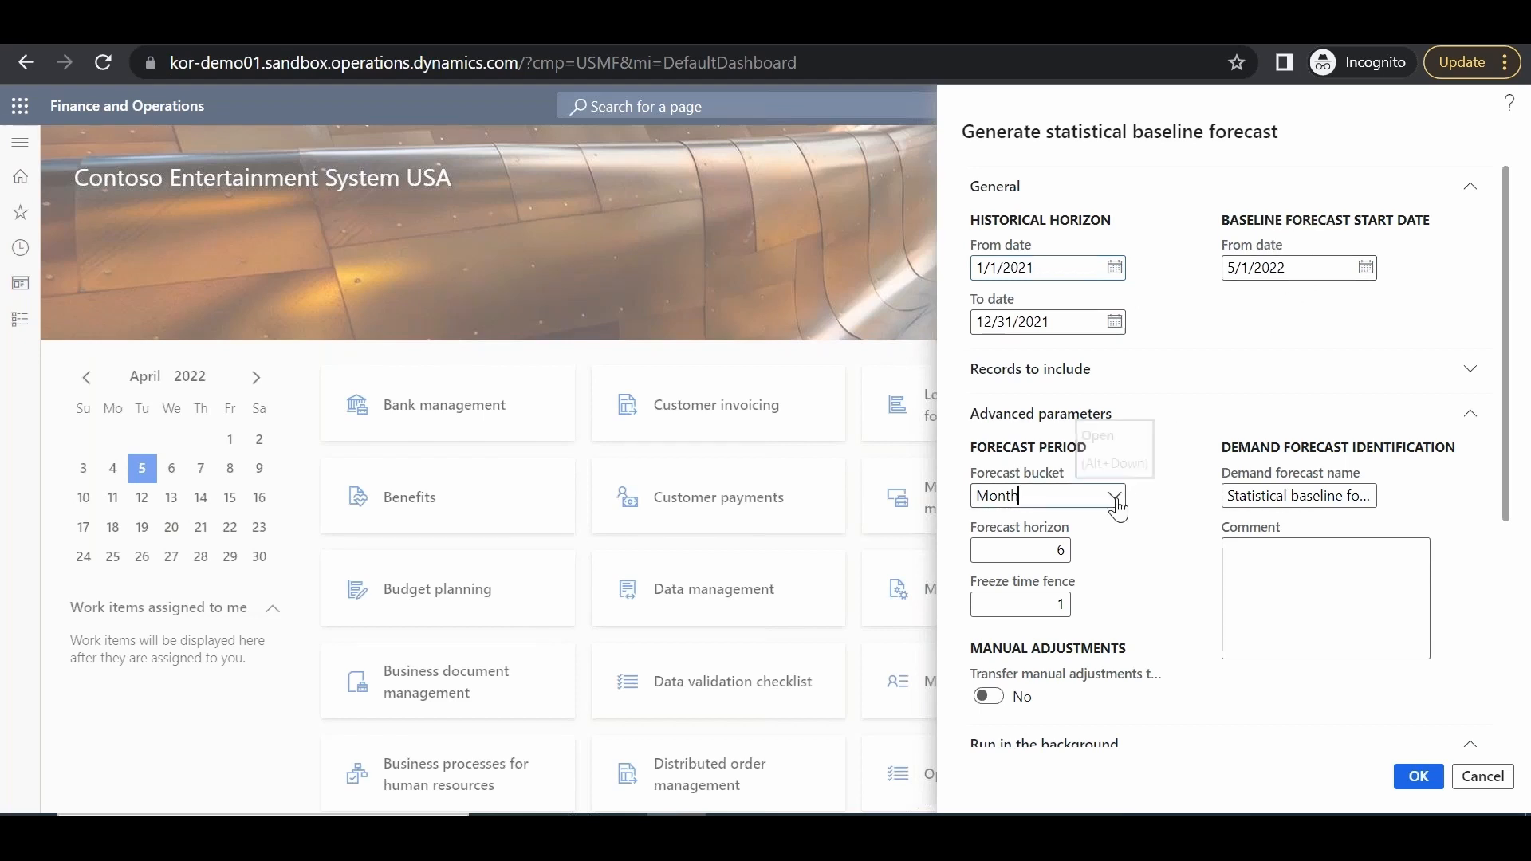
left_click(1116, 503)
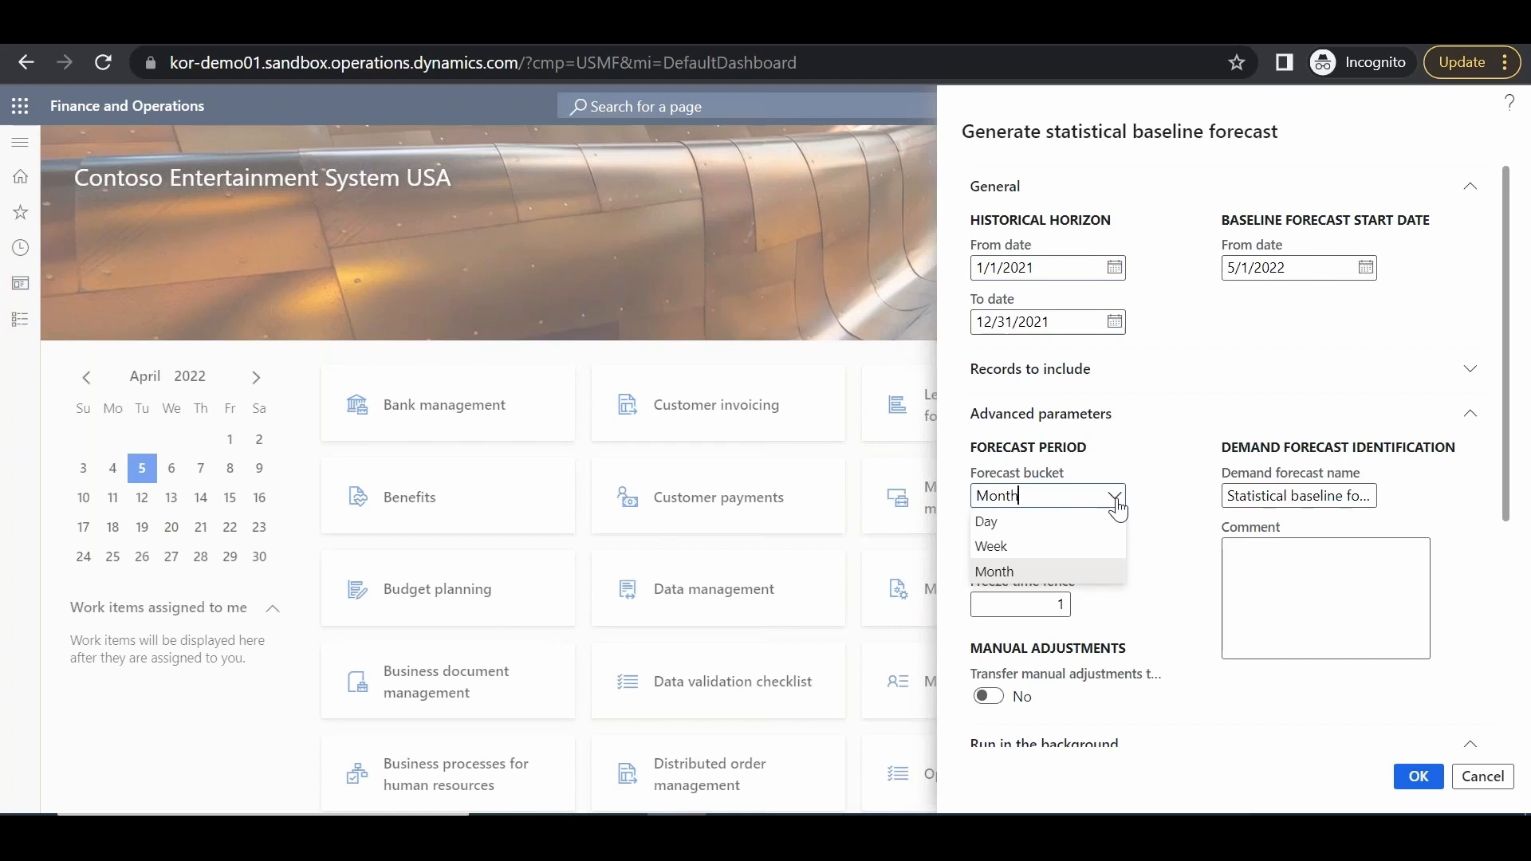
left_click(1117, 502)
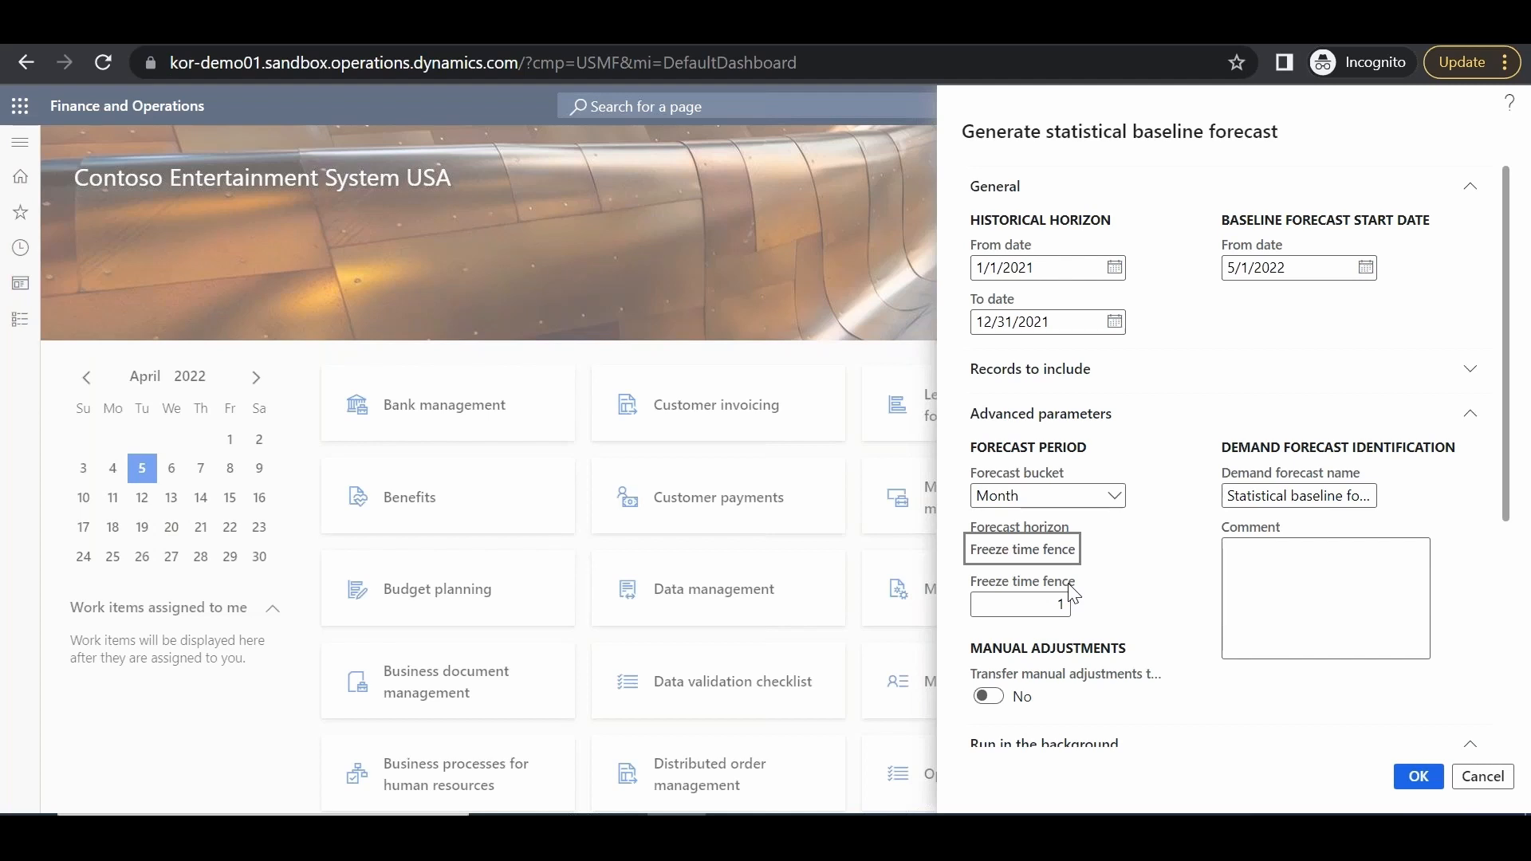
left_click_drag(1503, 504, 1482, 726)
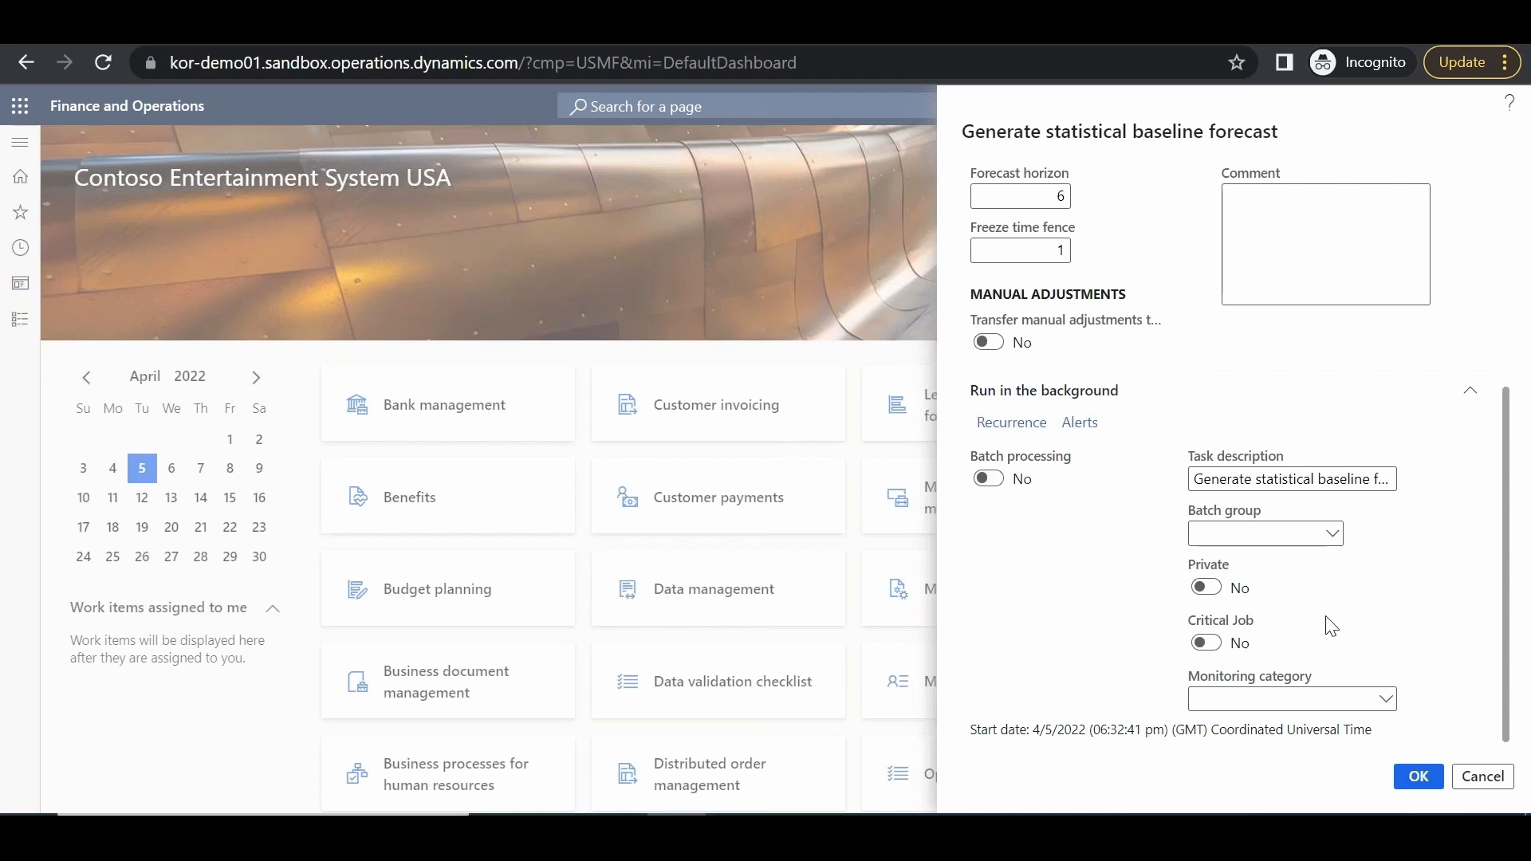
left_click(1419, 776)
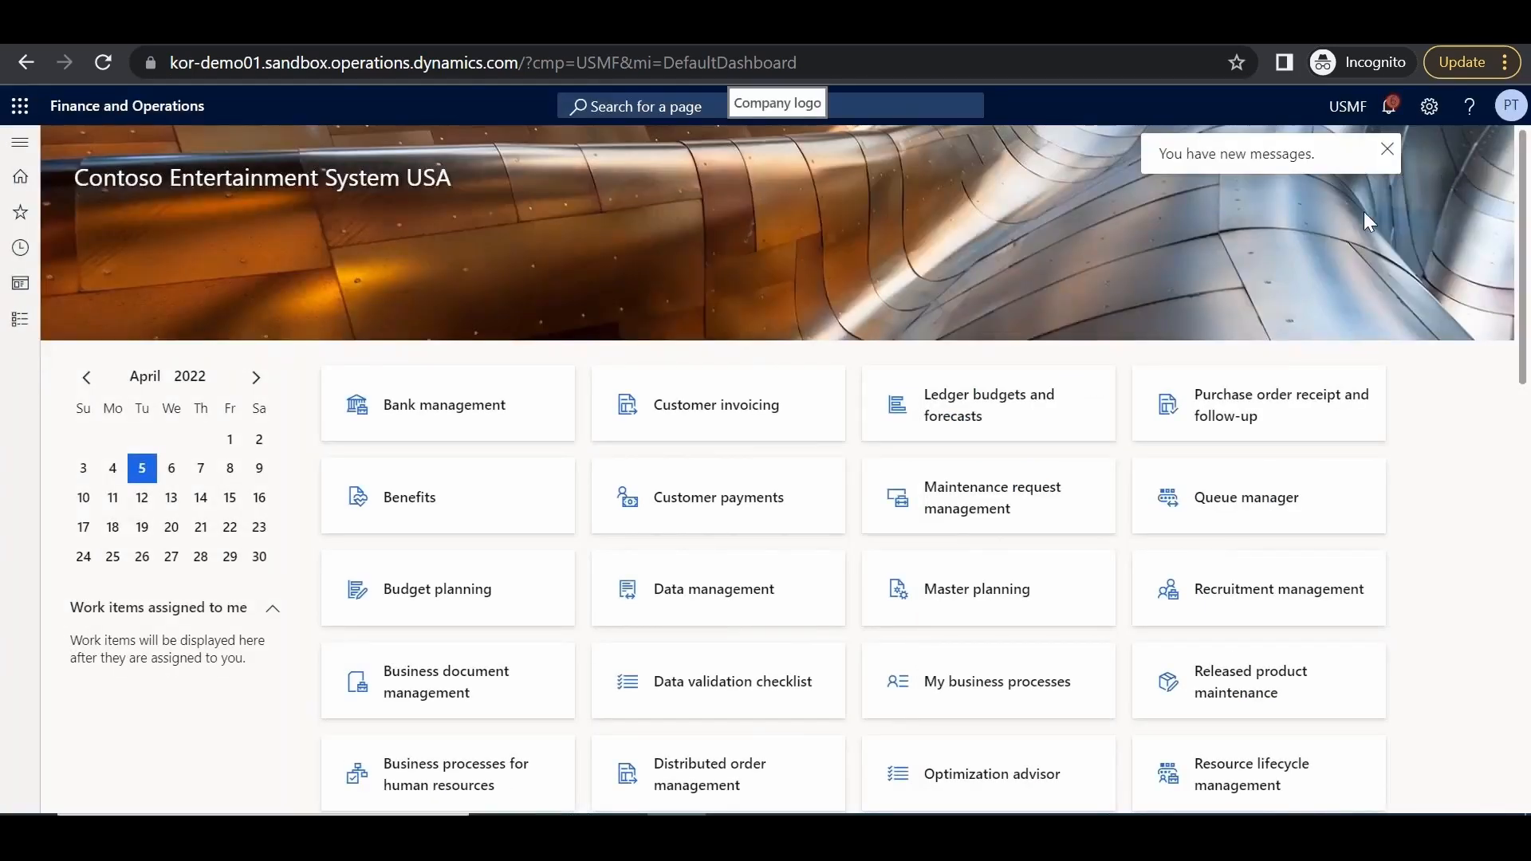
Read the forecast-created message in the Action center, then go to the Adjusted demand forecast page
left_click(1390, 112)
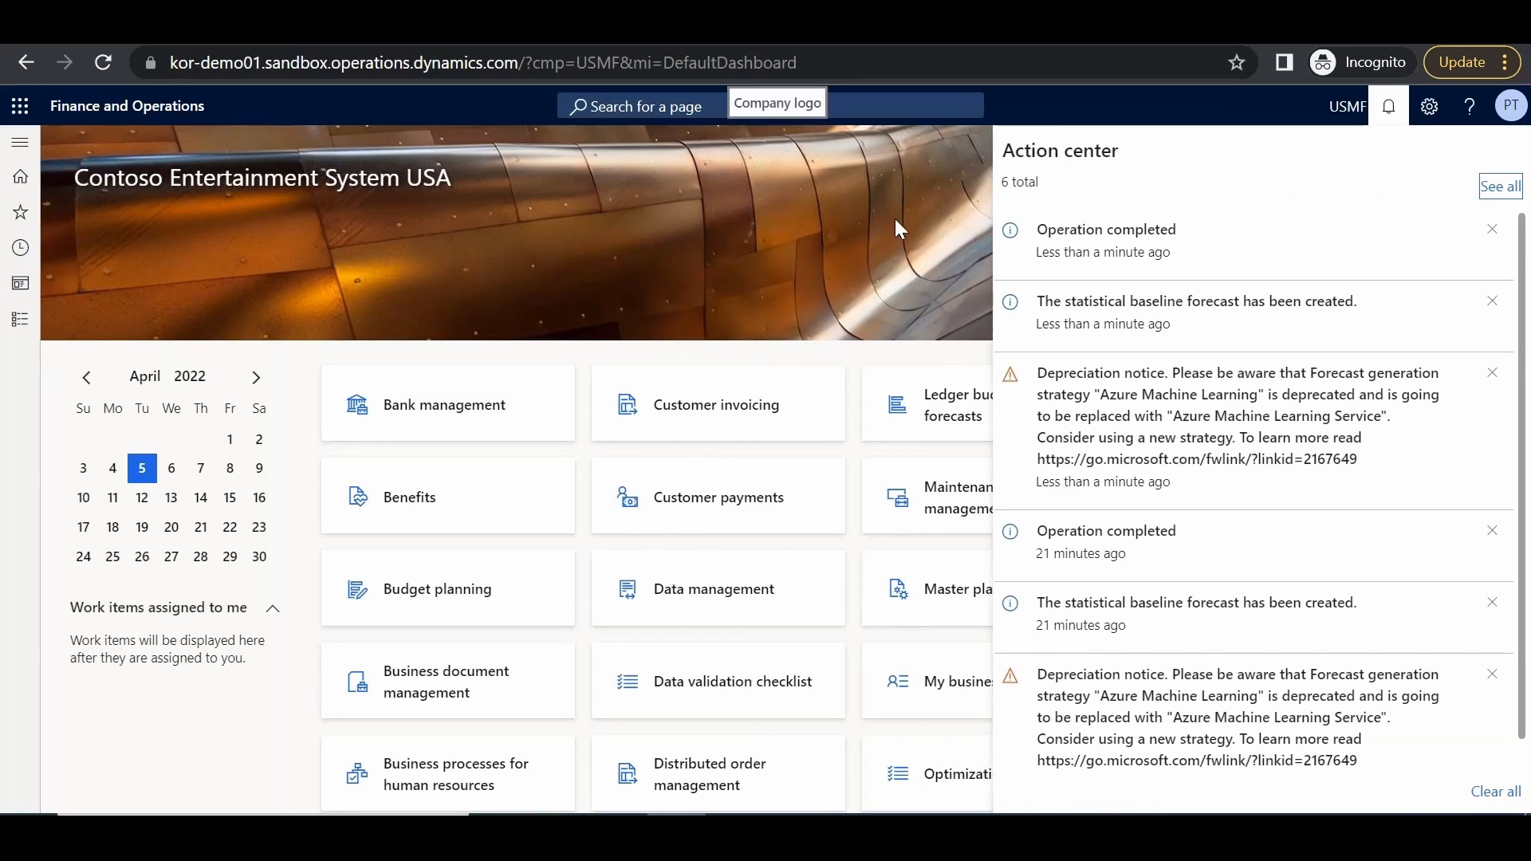
left_click(892, 246)
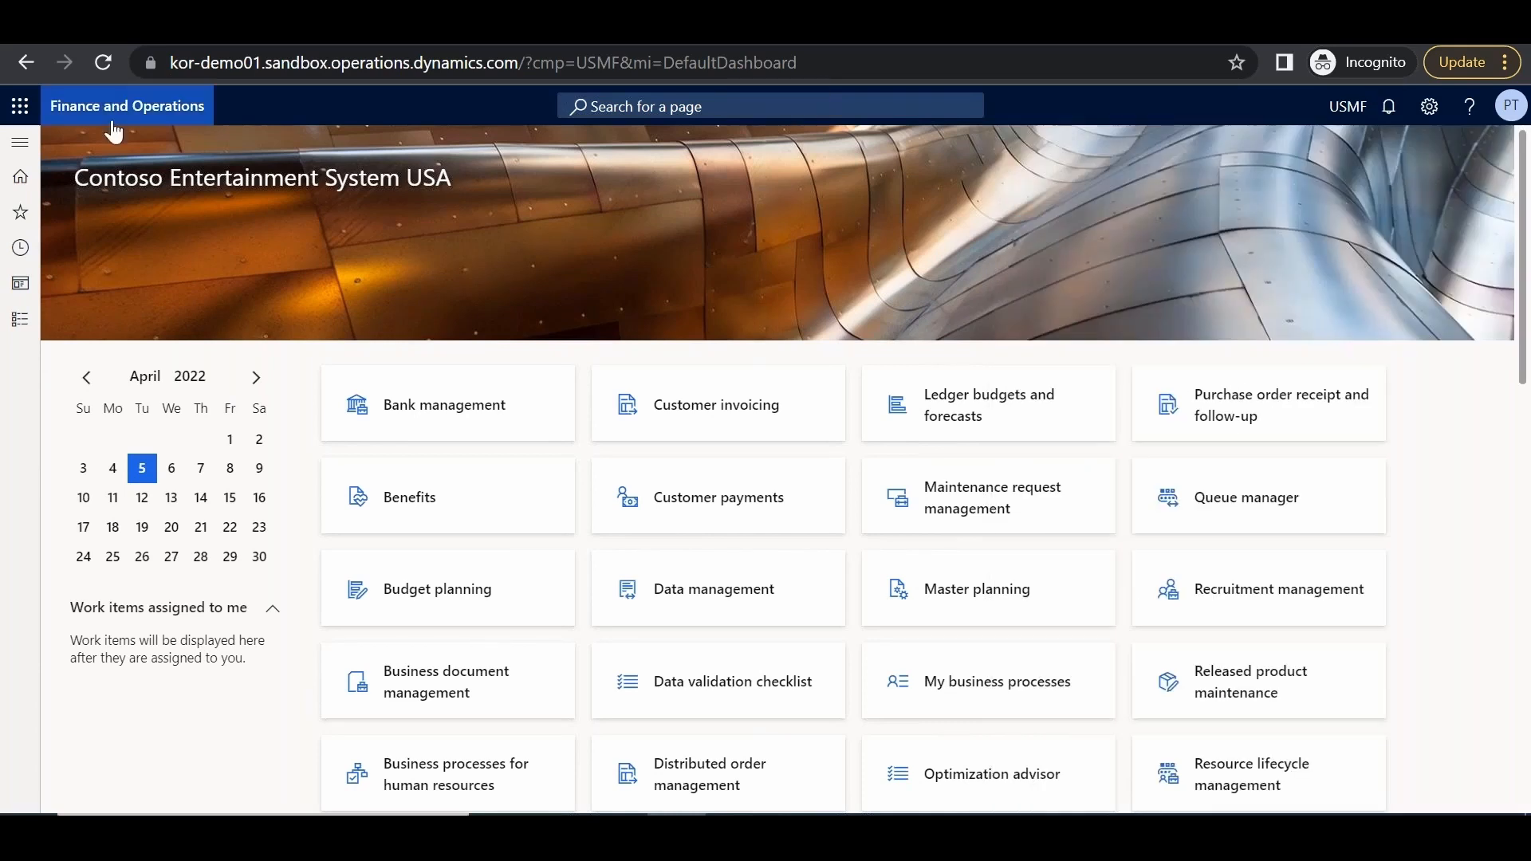
left_click(21, 144)
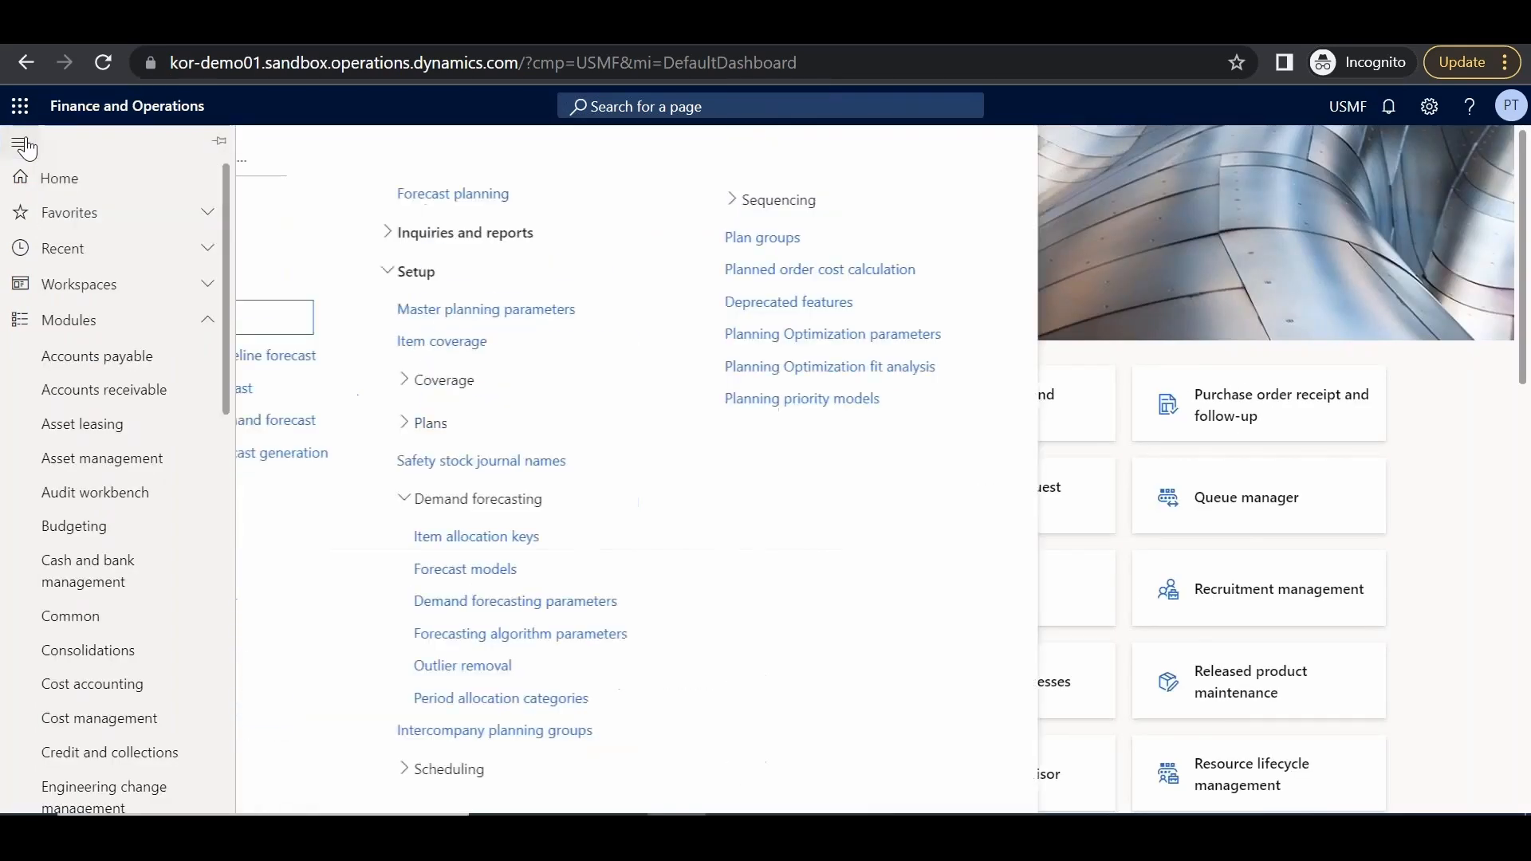
left_click(379, 391)
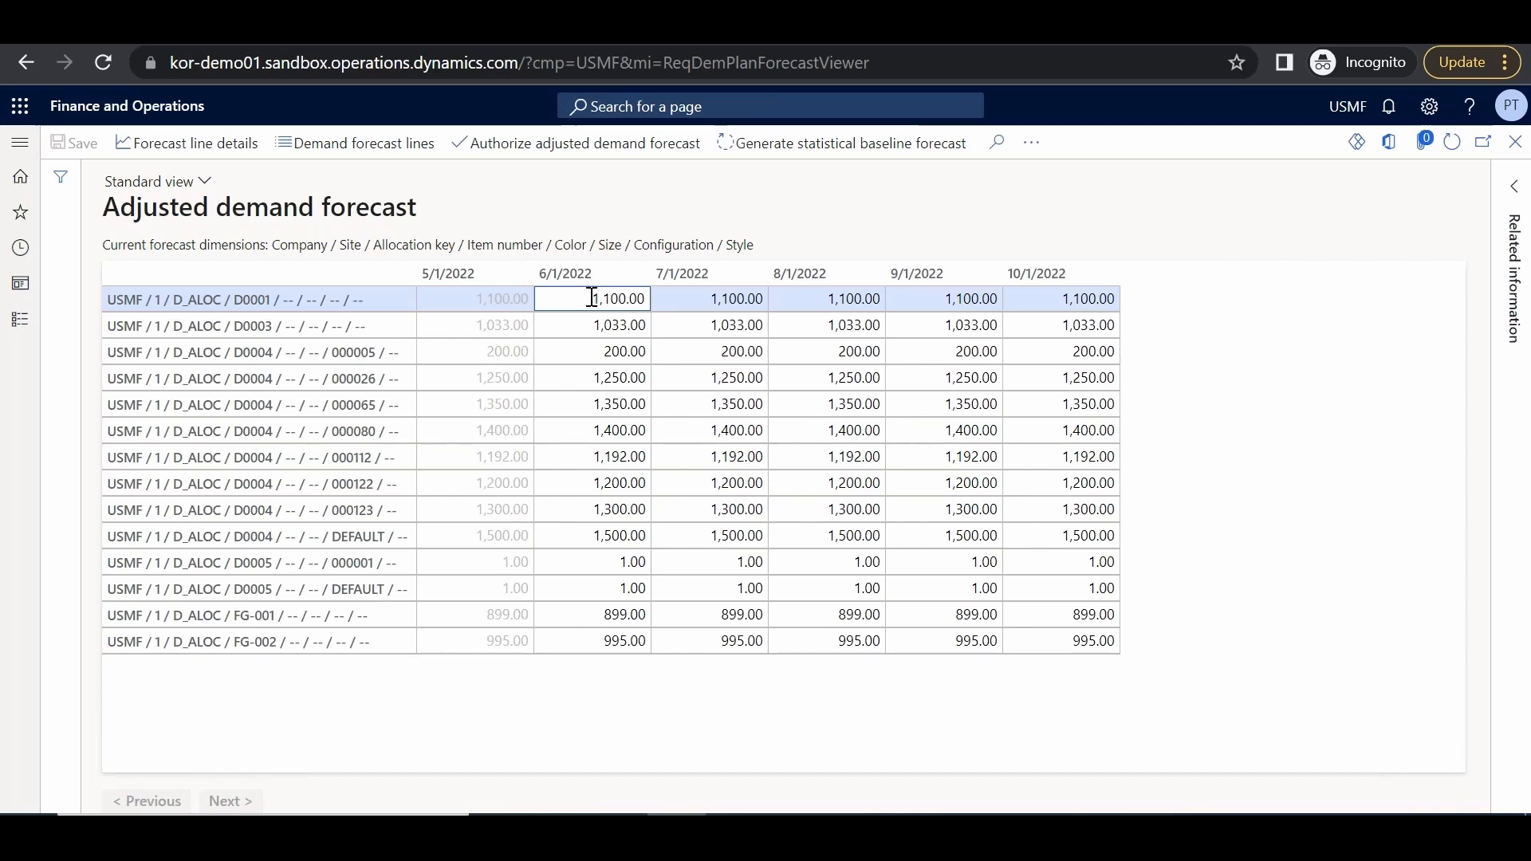
Change D0001's 6/1/2022 forecast from 1,100.00 to 3,000.00
left_click_drag(594, 297, 660, 299)
type("3000")
left_click(858, 234)
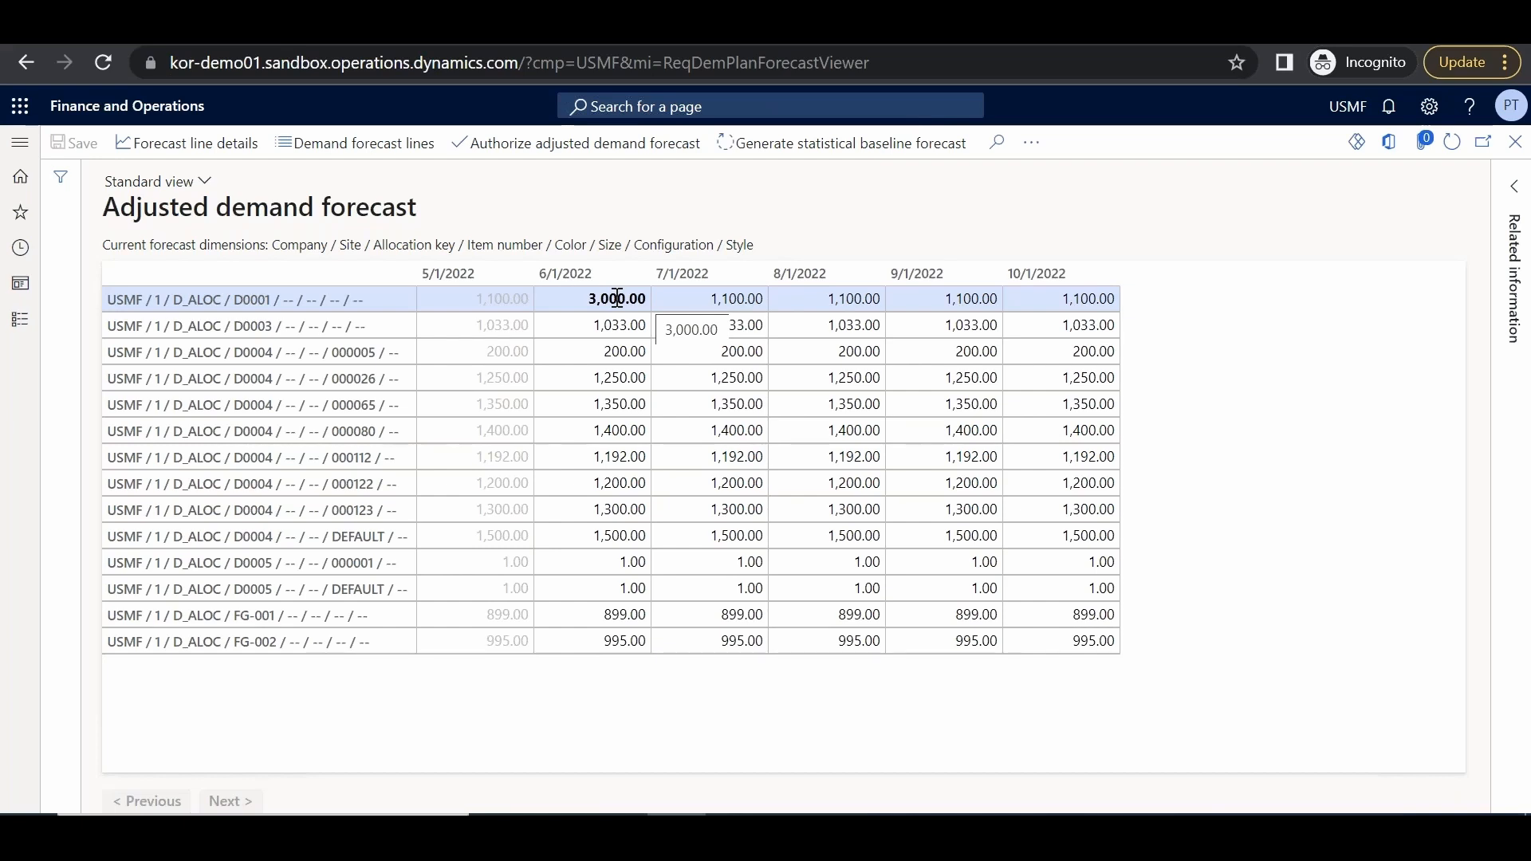
left_click(370, 151)
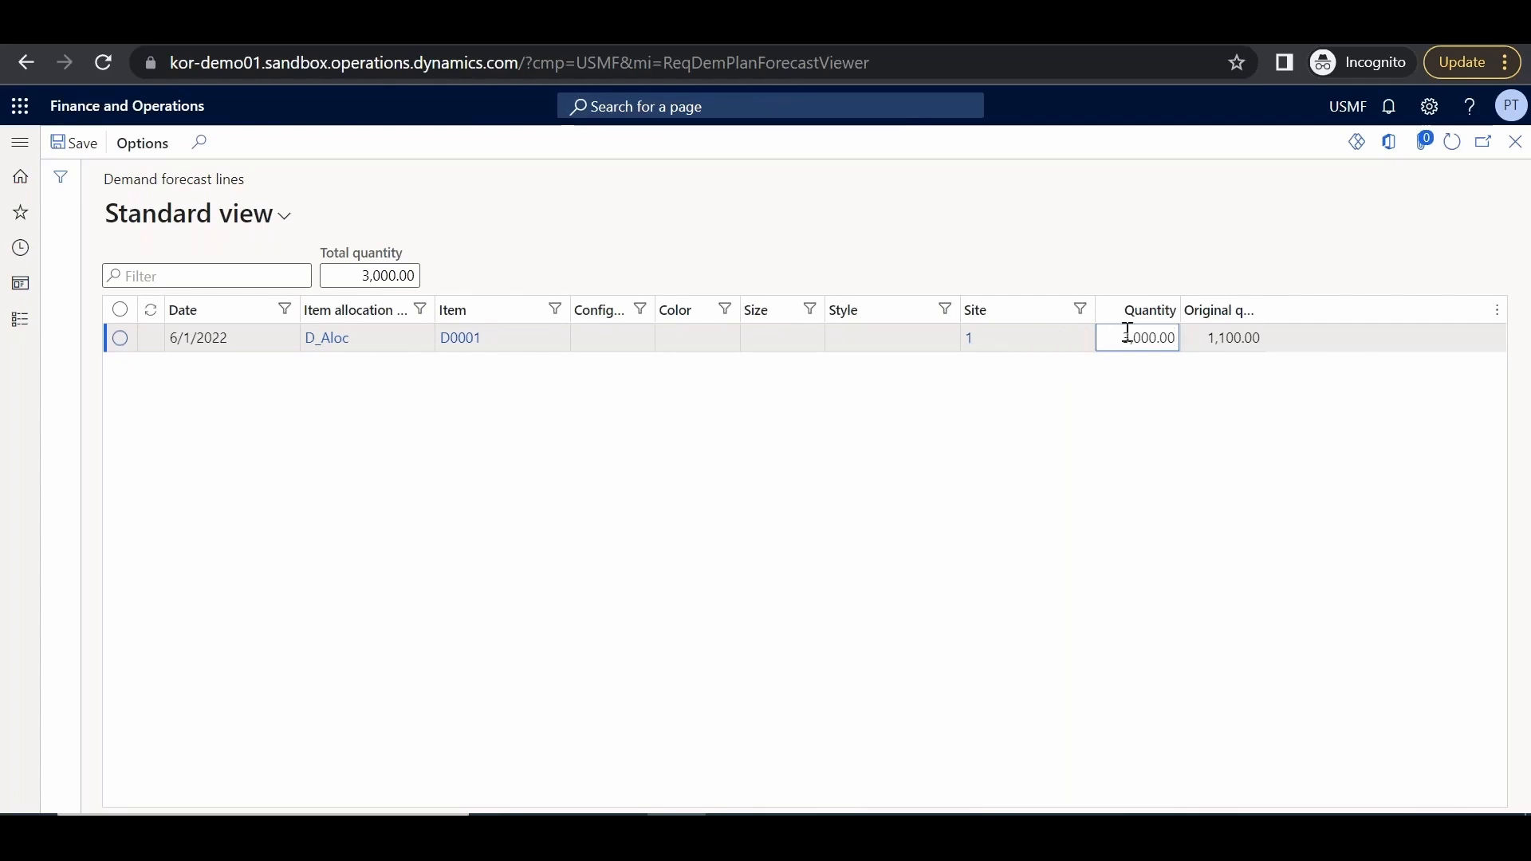
left_click(1407, 220)
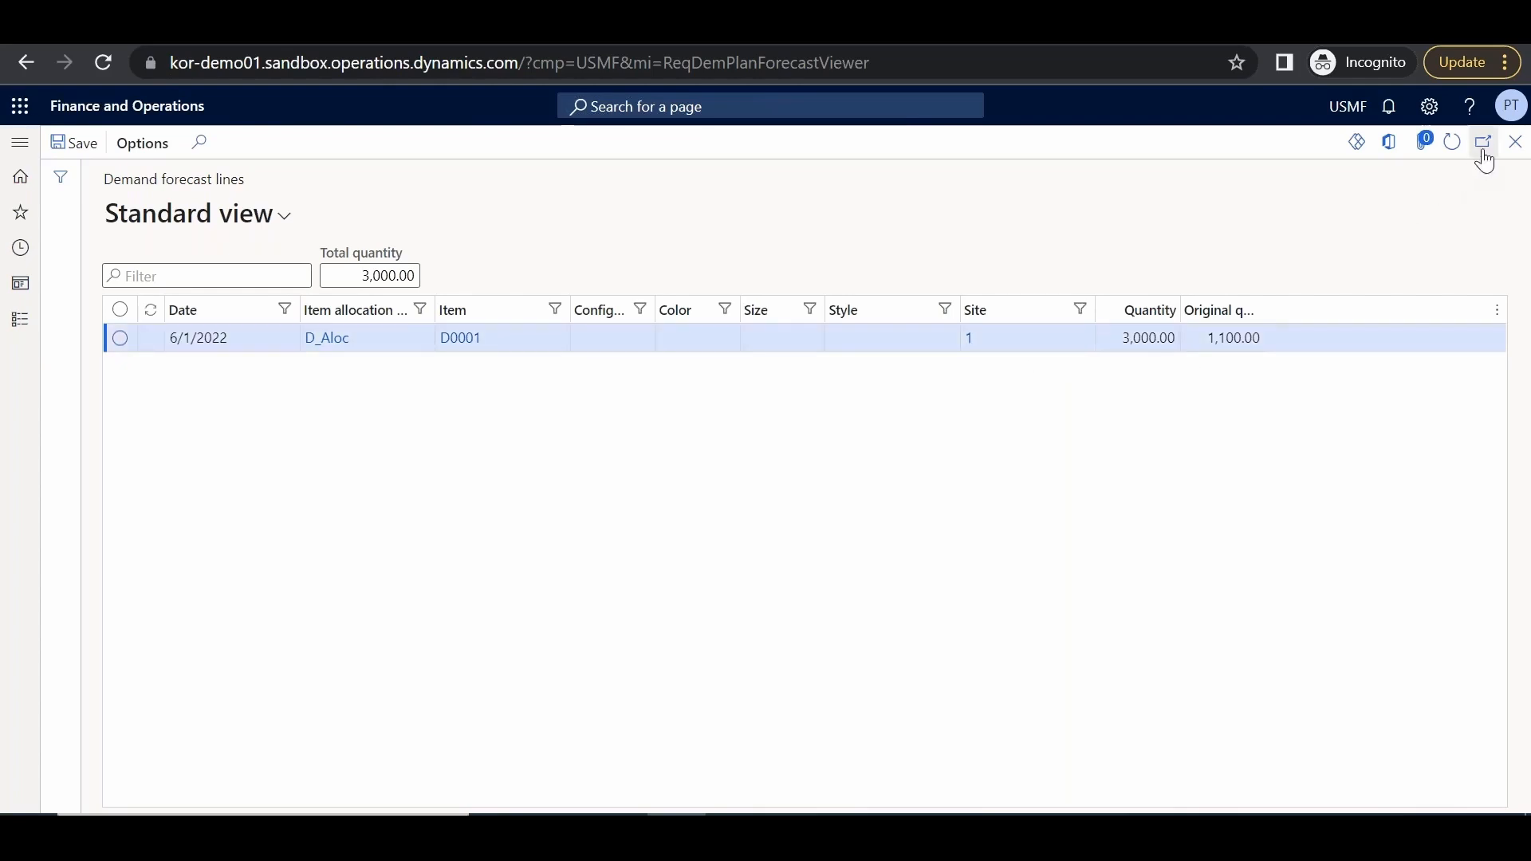
left_click(1516, 141)
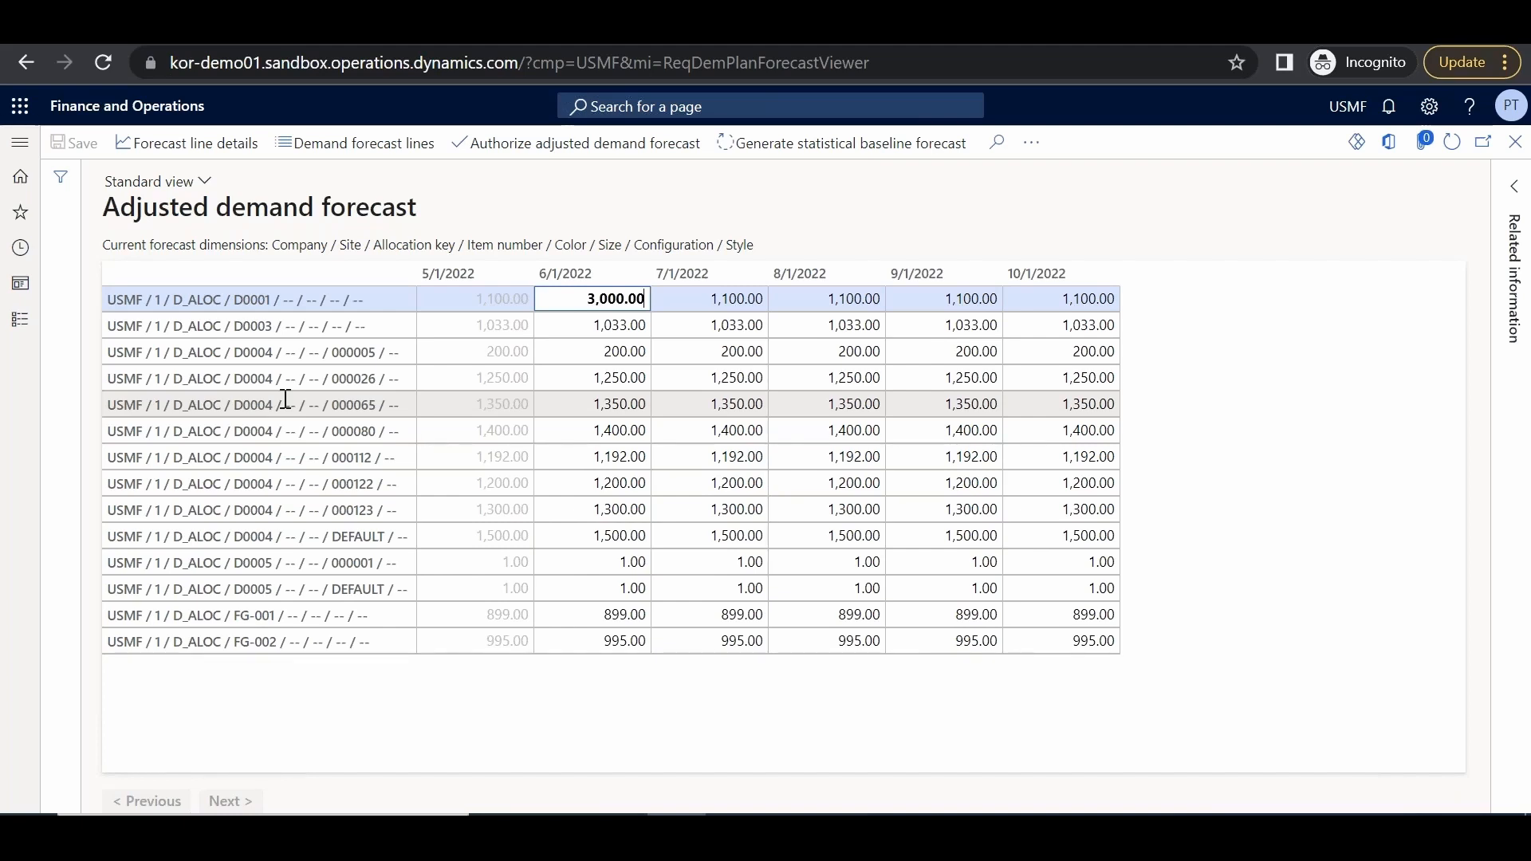
Remove Color, Size, Configuration and Style from the forecast dimensions, then select D0001's June value
left_click(1030, 144)
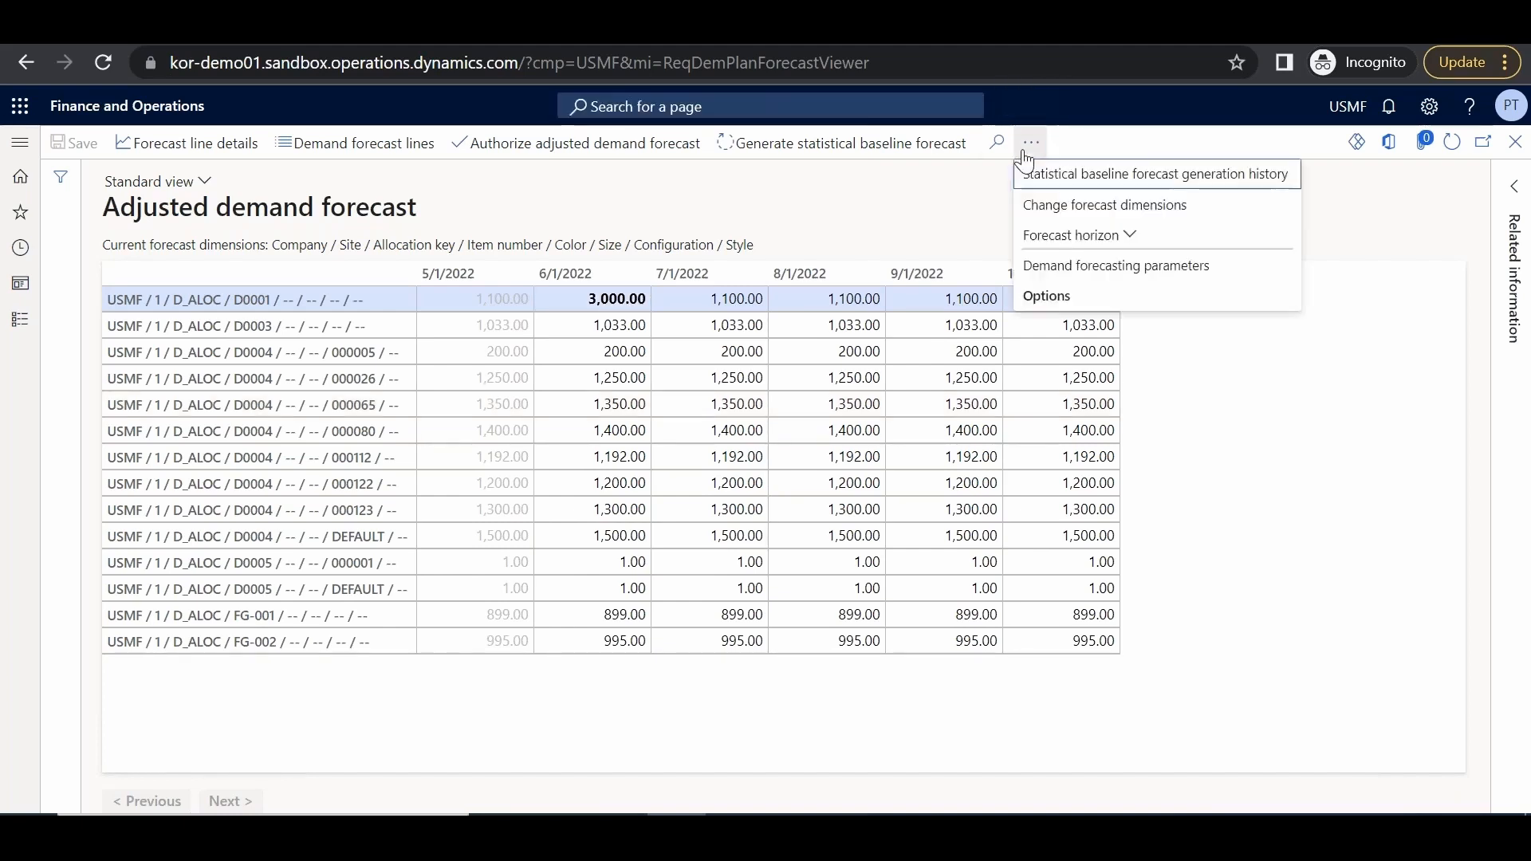
left_click(1061, 207)
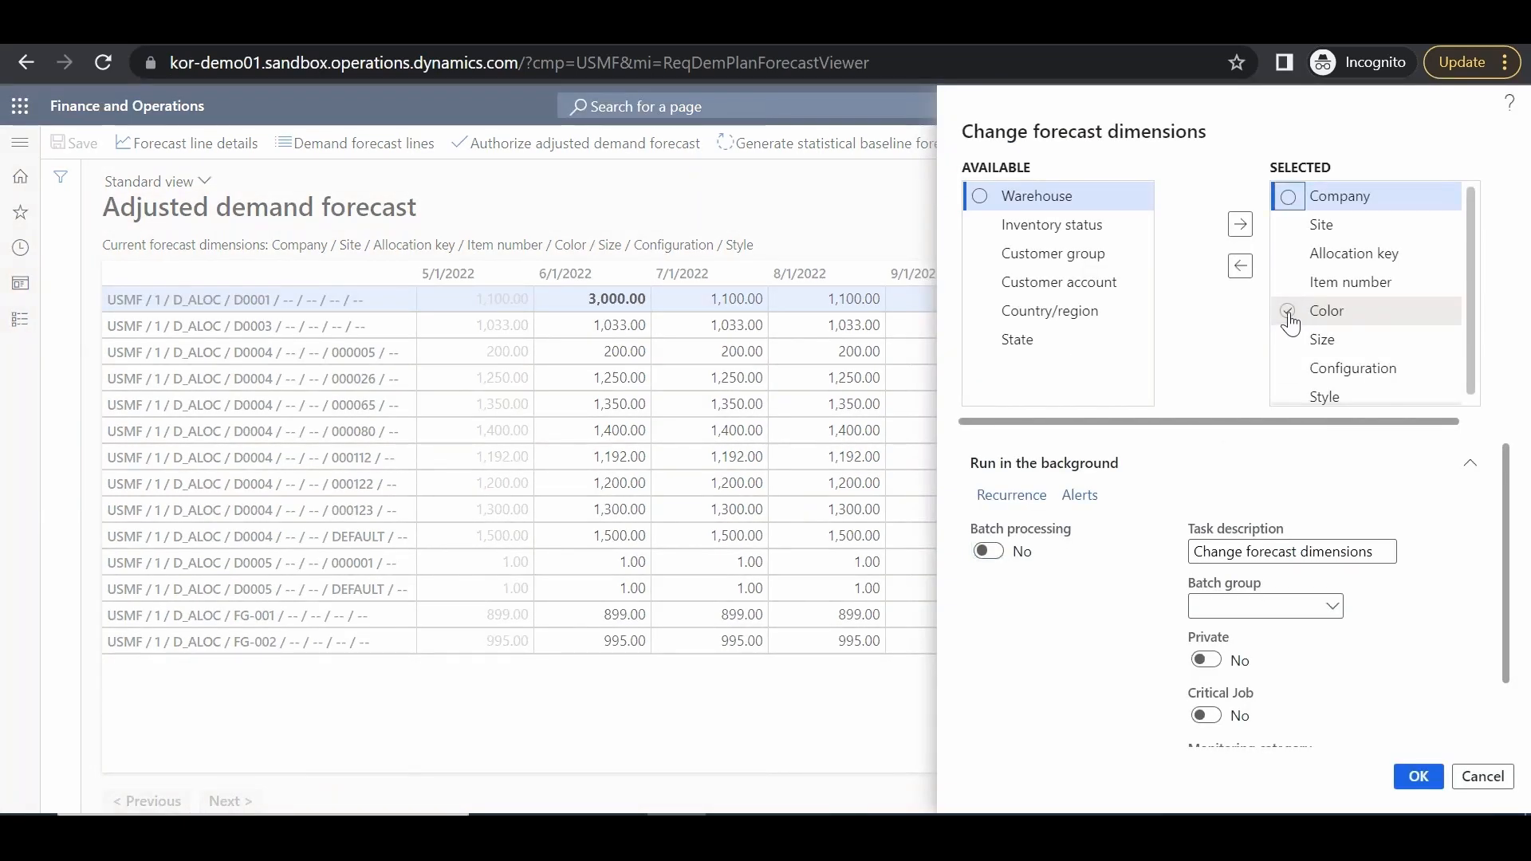
left_click(1289, 312)
left_click(1289, 339)
left_click(1289, 368)
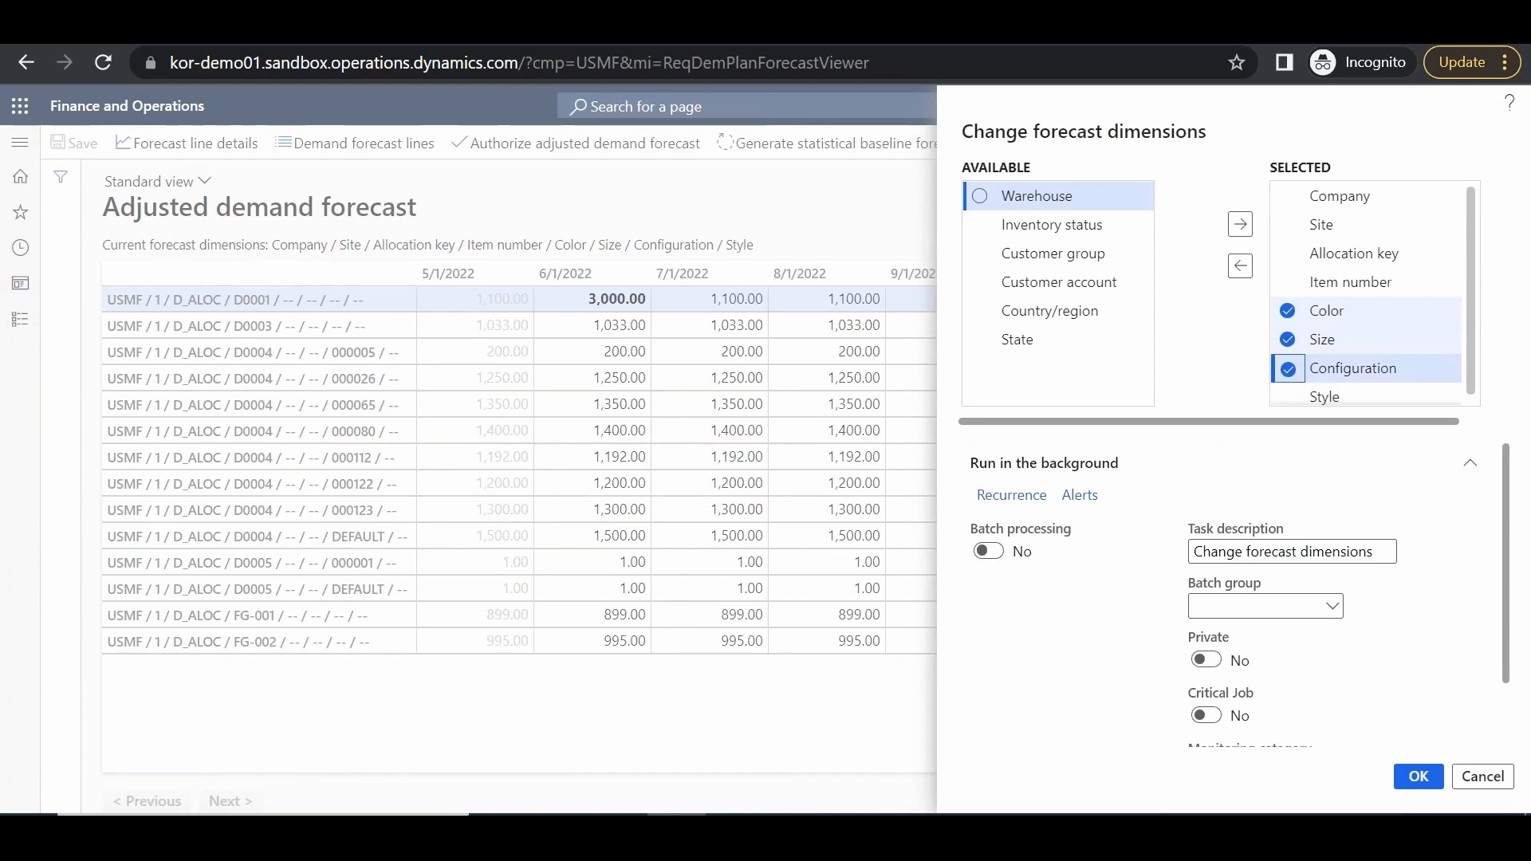
left_click(1289, 397)
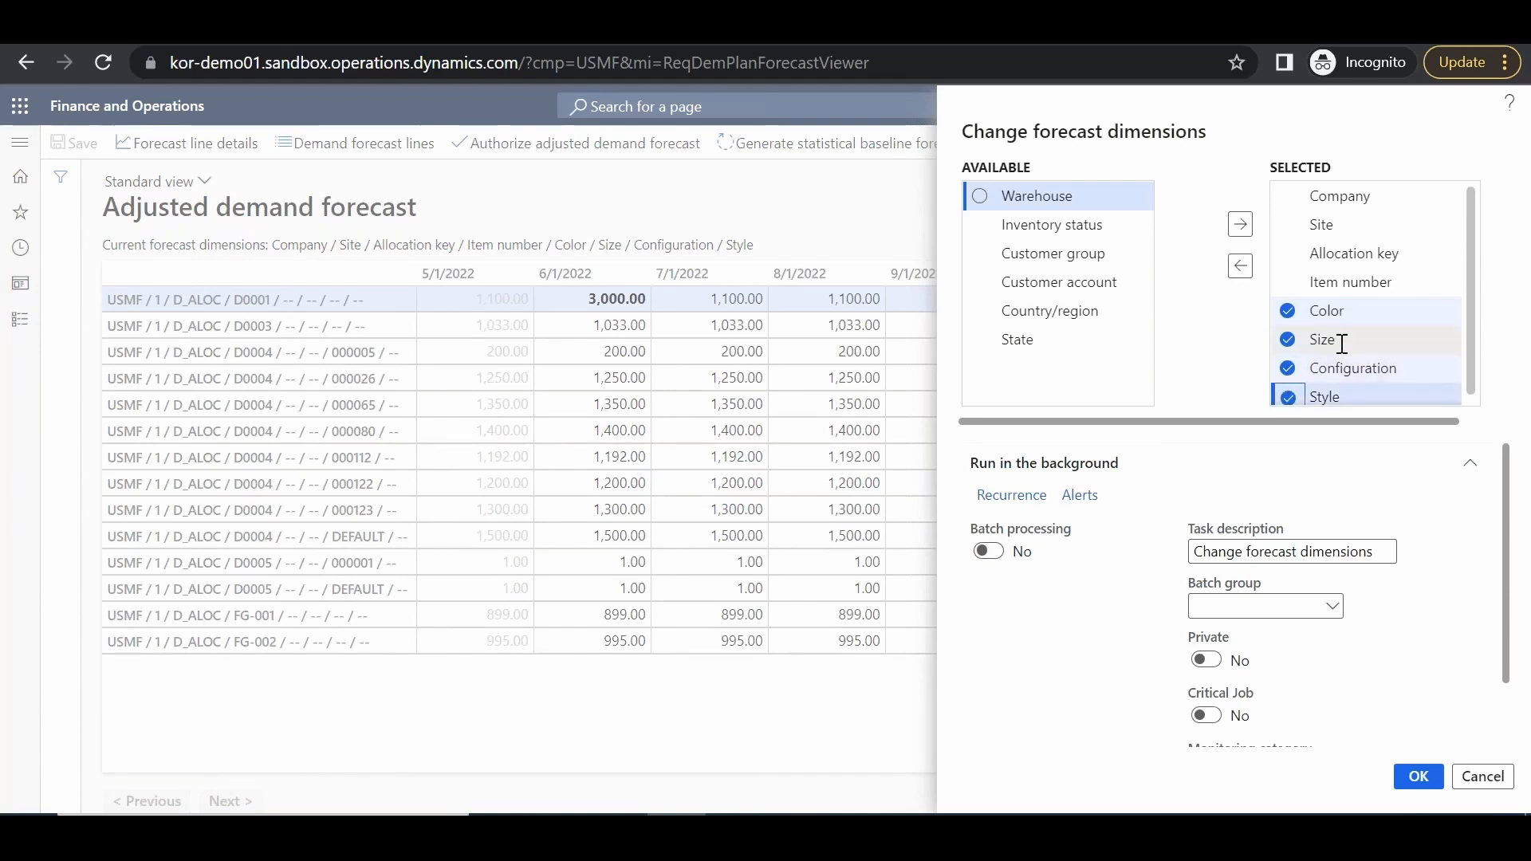
left_click(1241, 268)
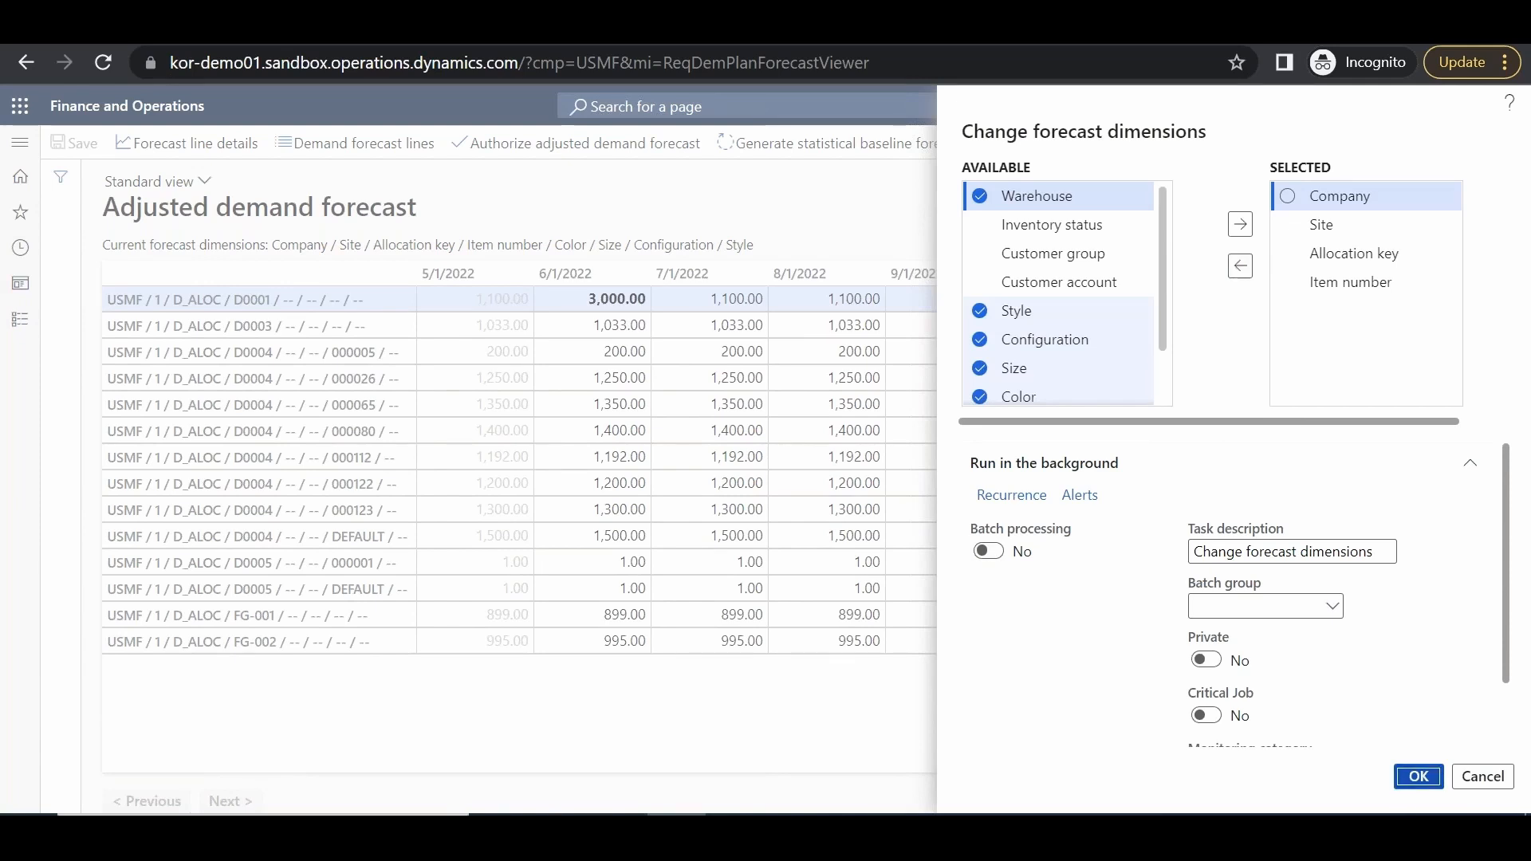
left_click(1418, 777)
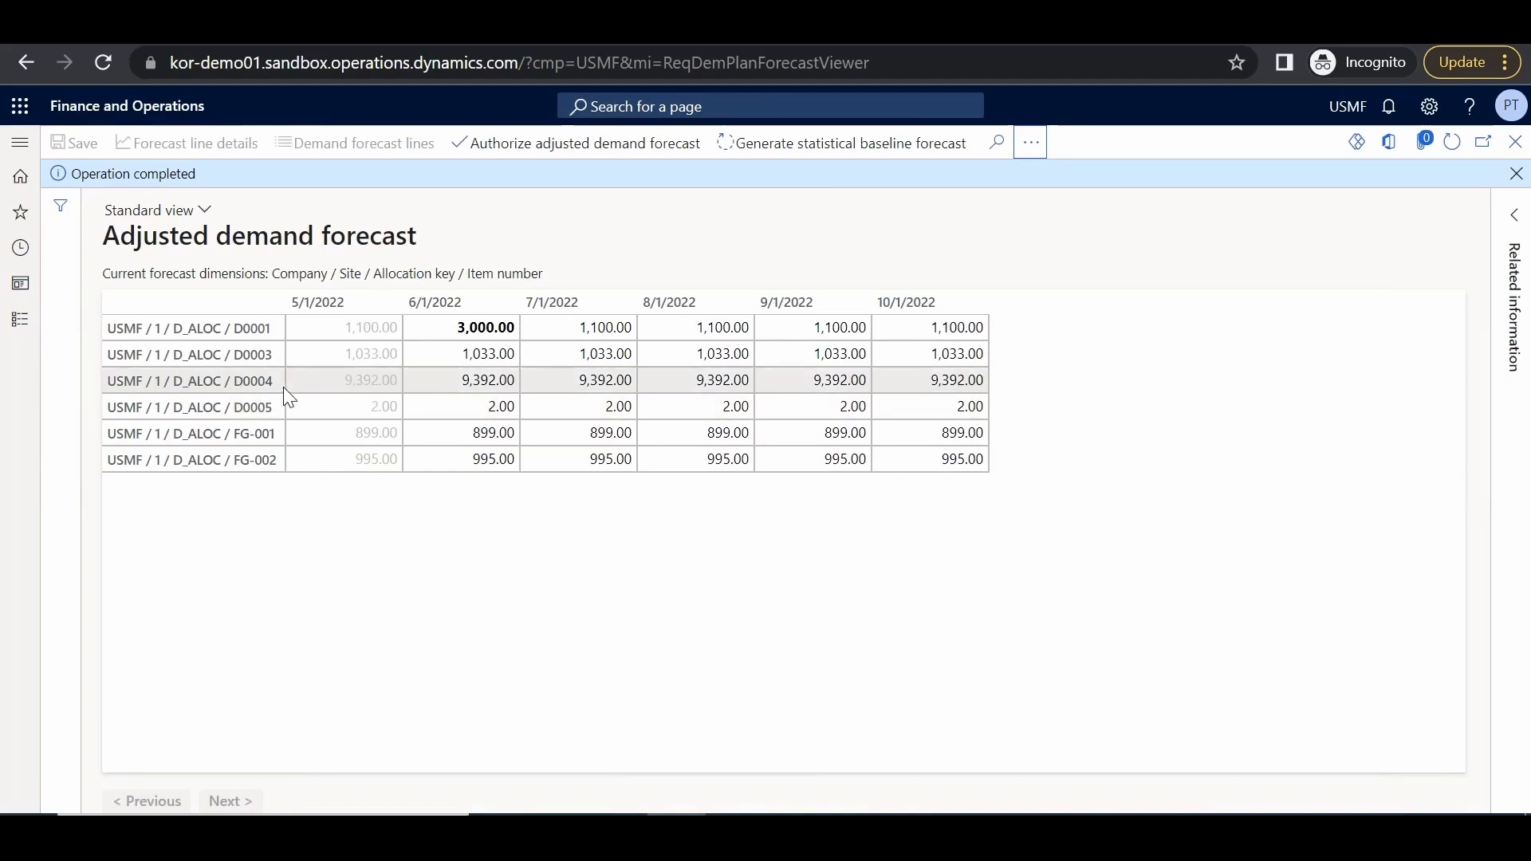
left_click(415, 335)
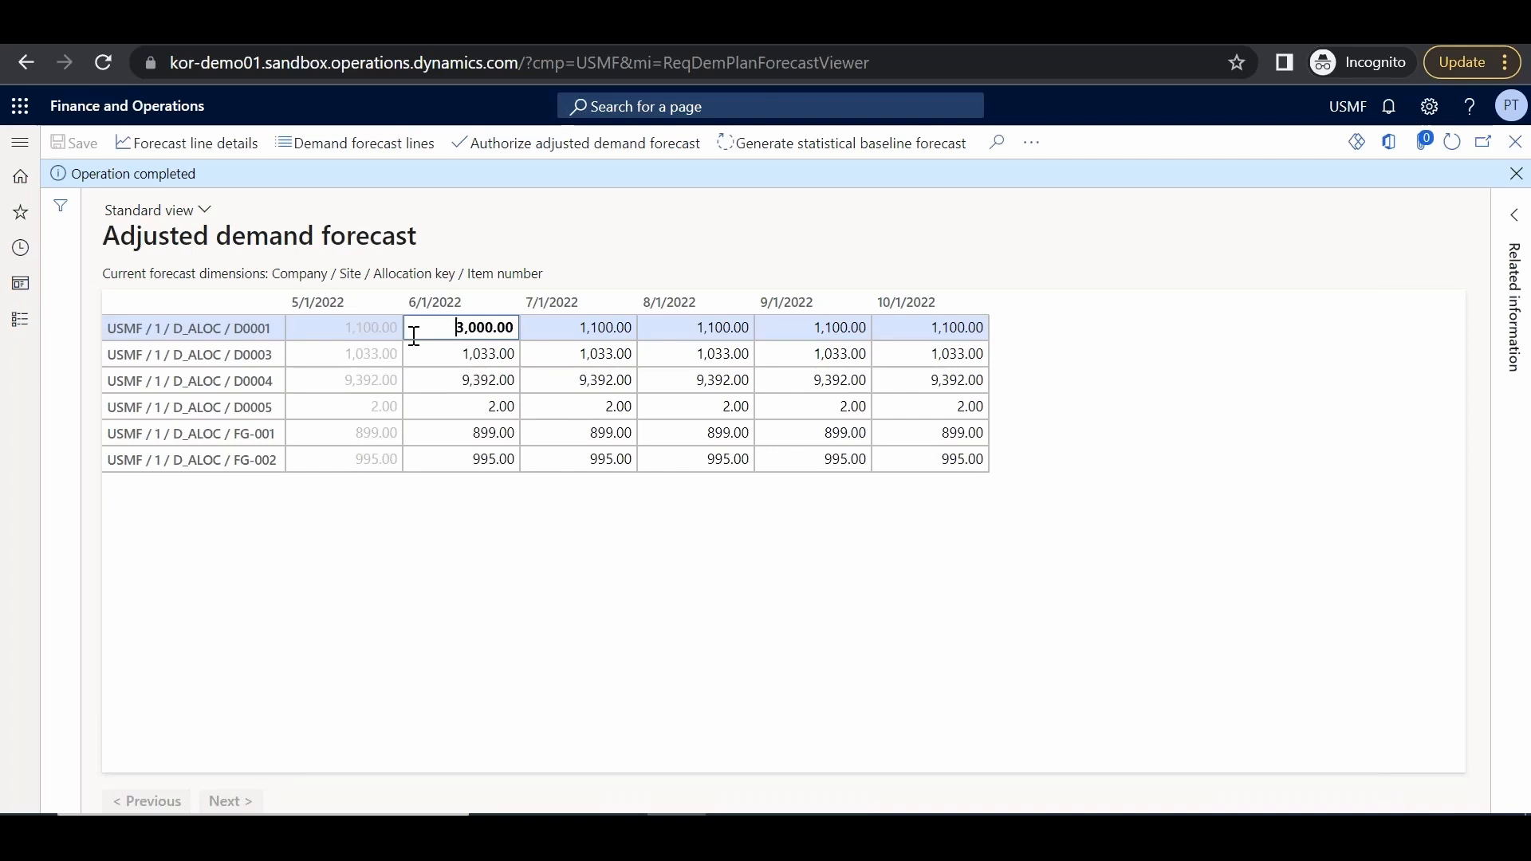
View D0001's forecast line details: ARIMA model with MAPE 17.48 and the forecast chart
left_click(191, 144)
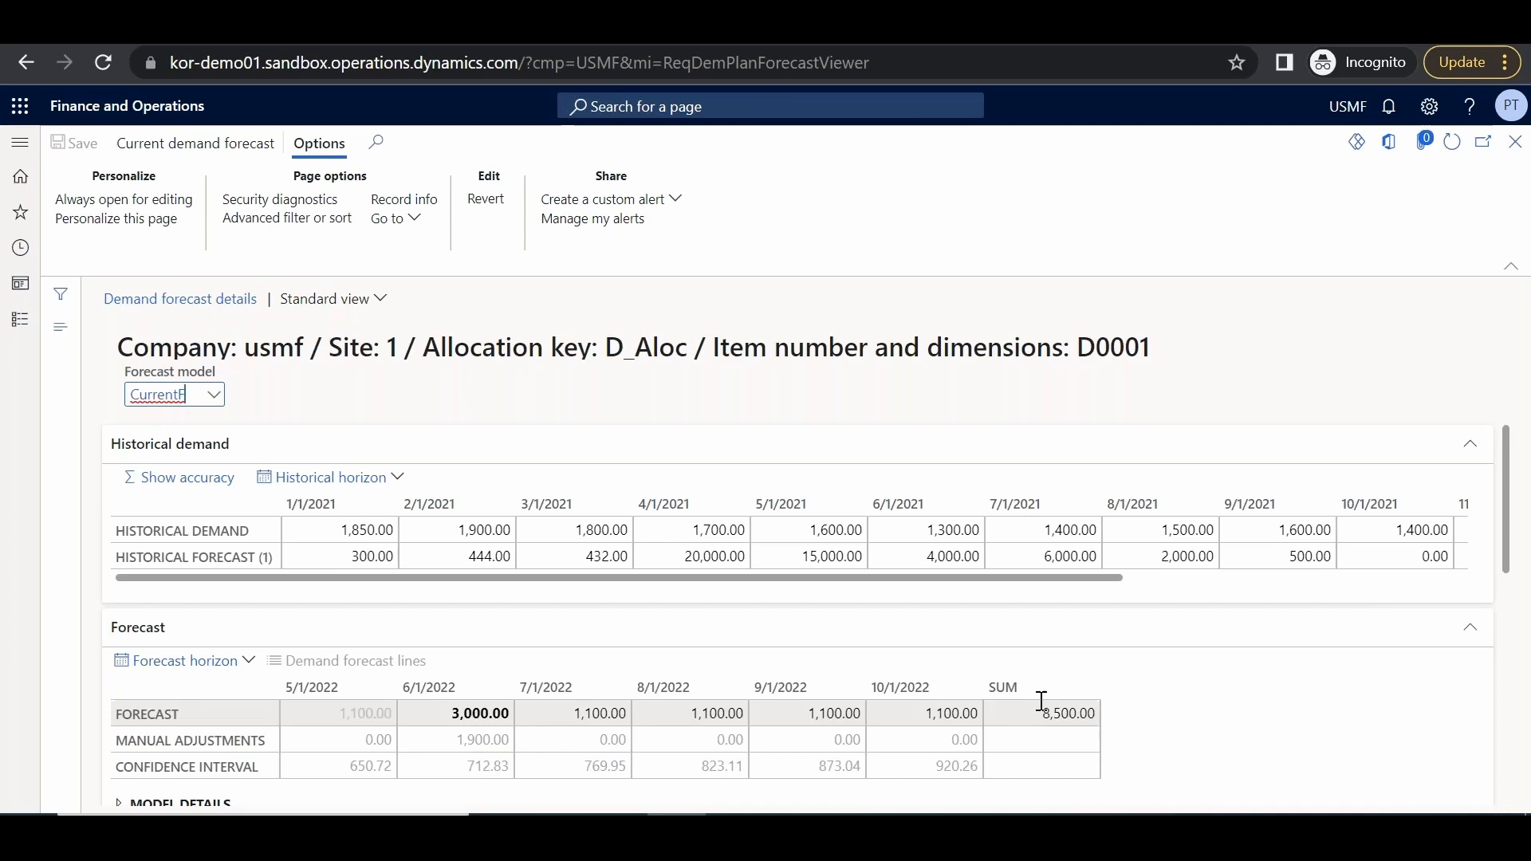
left_click_drag(1518, 552, 1515, 610)
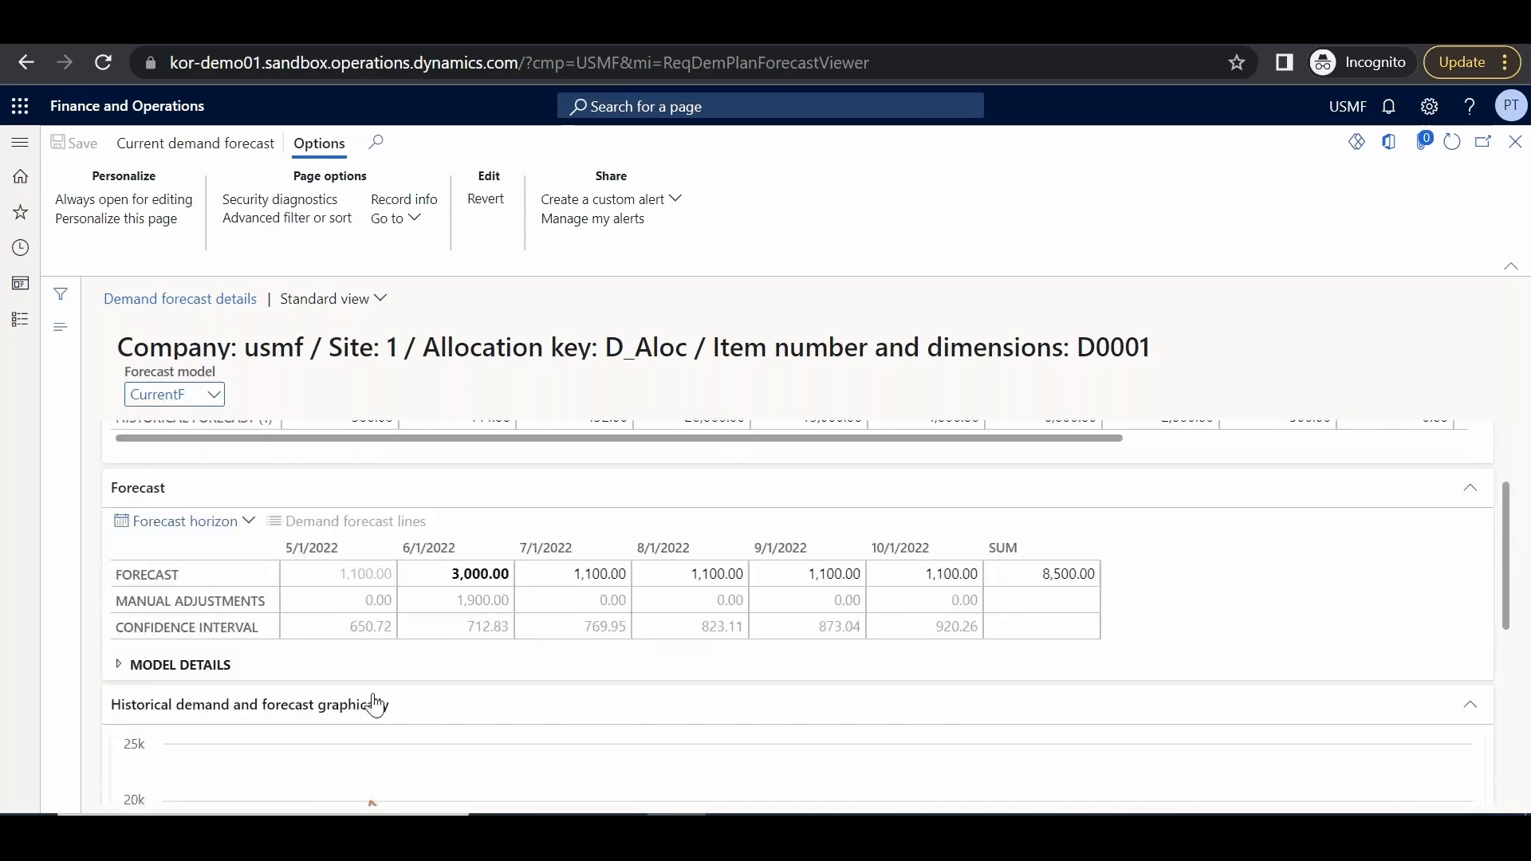
left_click(119, 665)
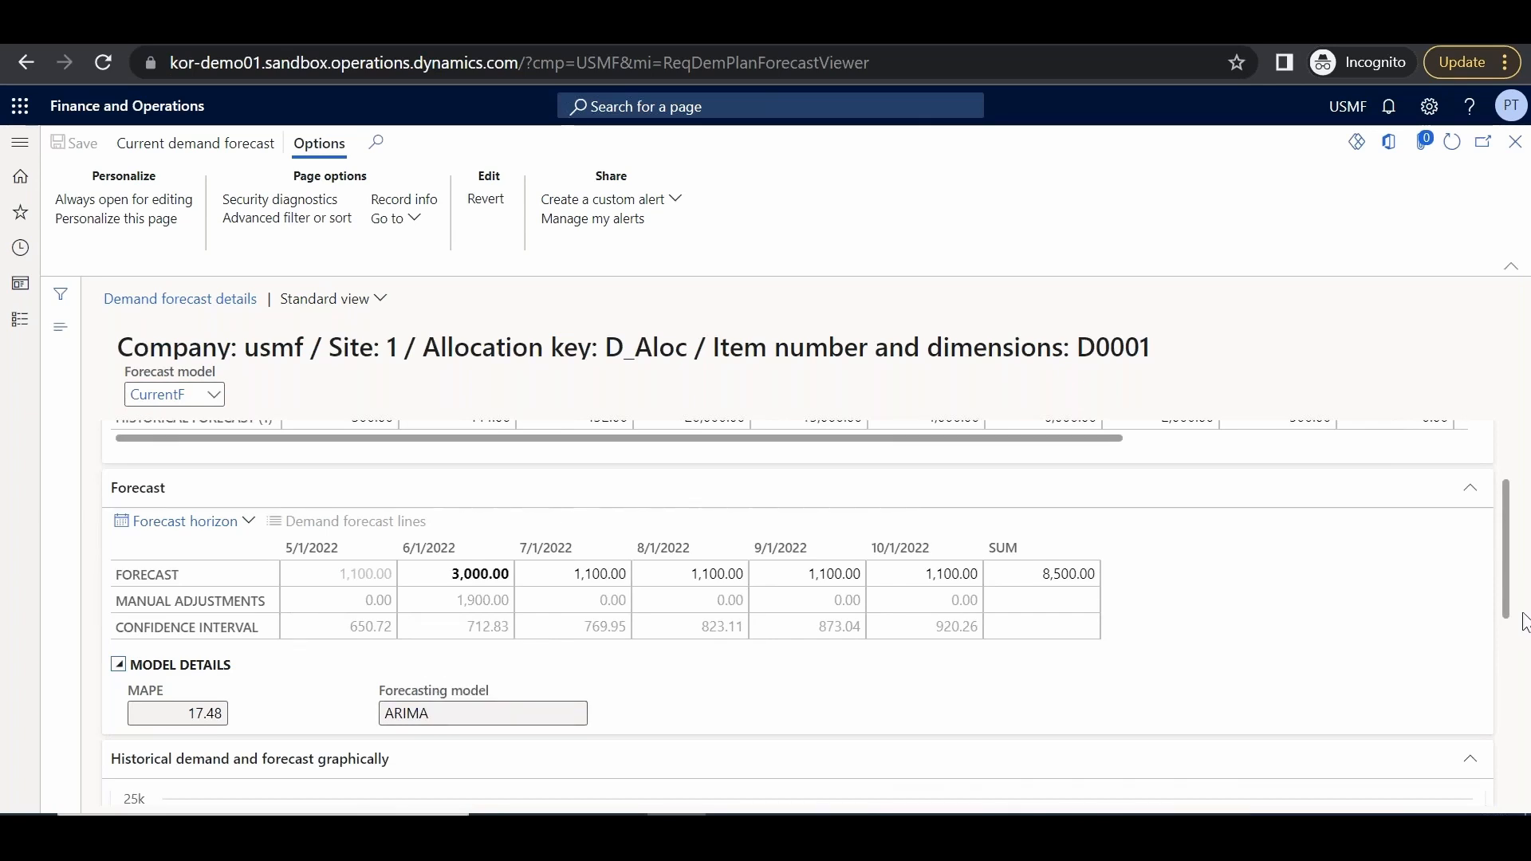
left_click_drag(1507, 589, 1505, 711)
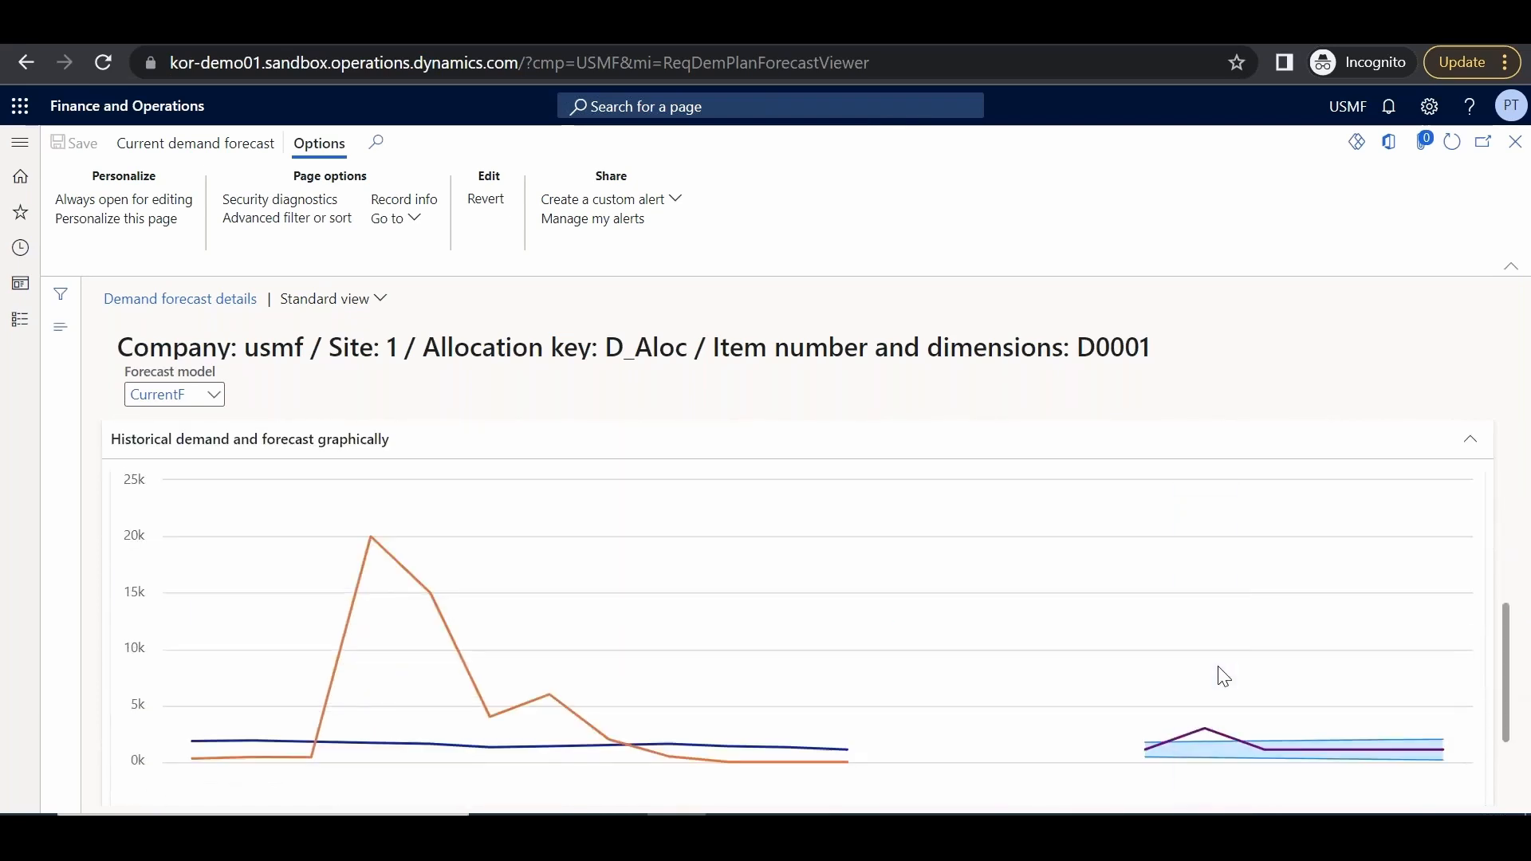
mouse_move(1382, 591)
Authorize the adjusted forecast for usmf, CurrentF, from 5/1/2022 to 10/31/2022
left_click(1517, 143)
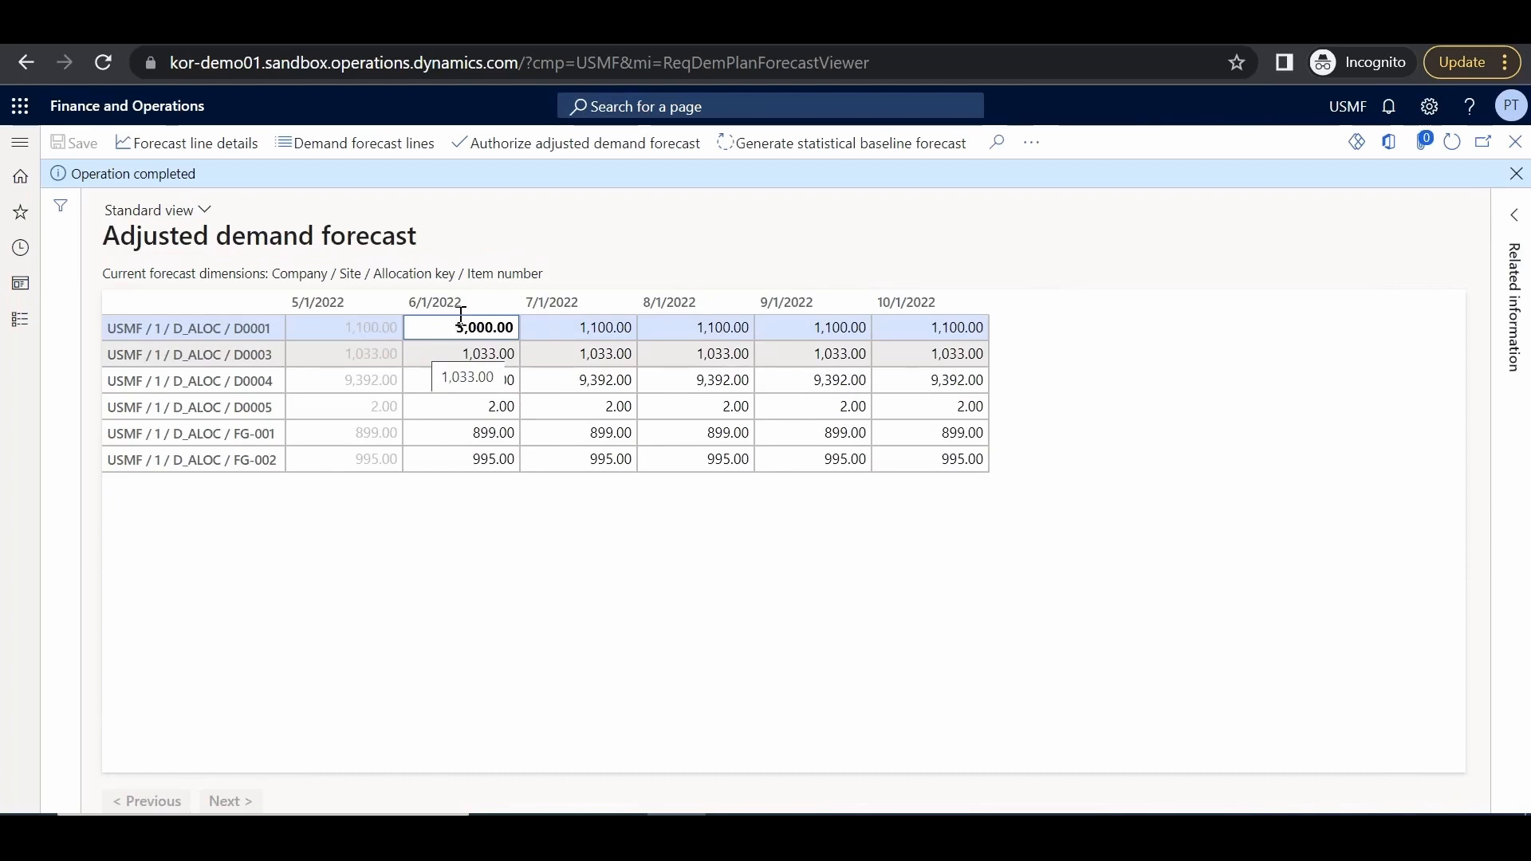
left_click(525, 151)
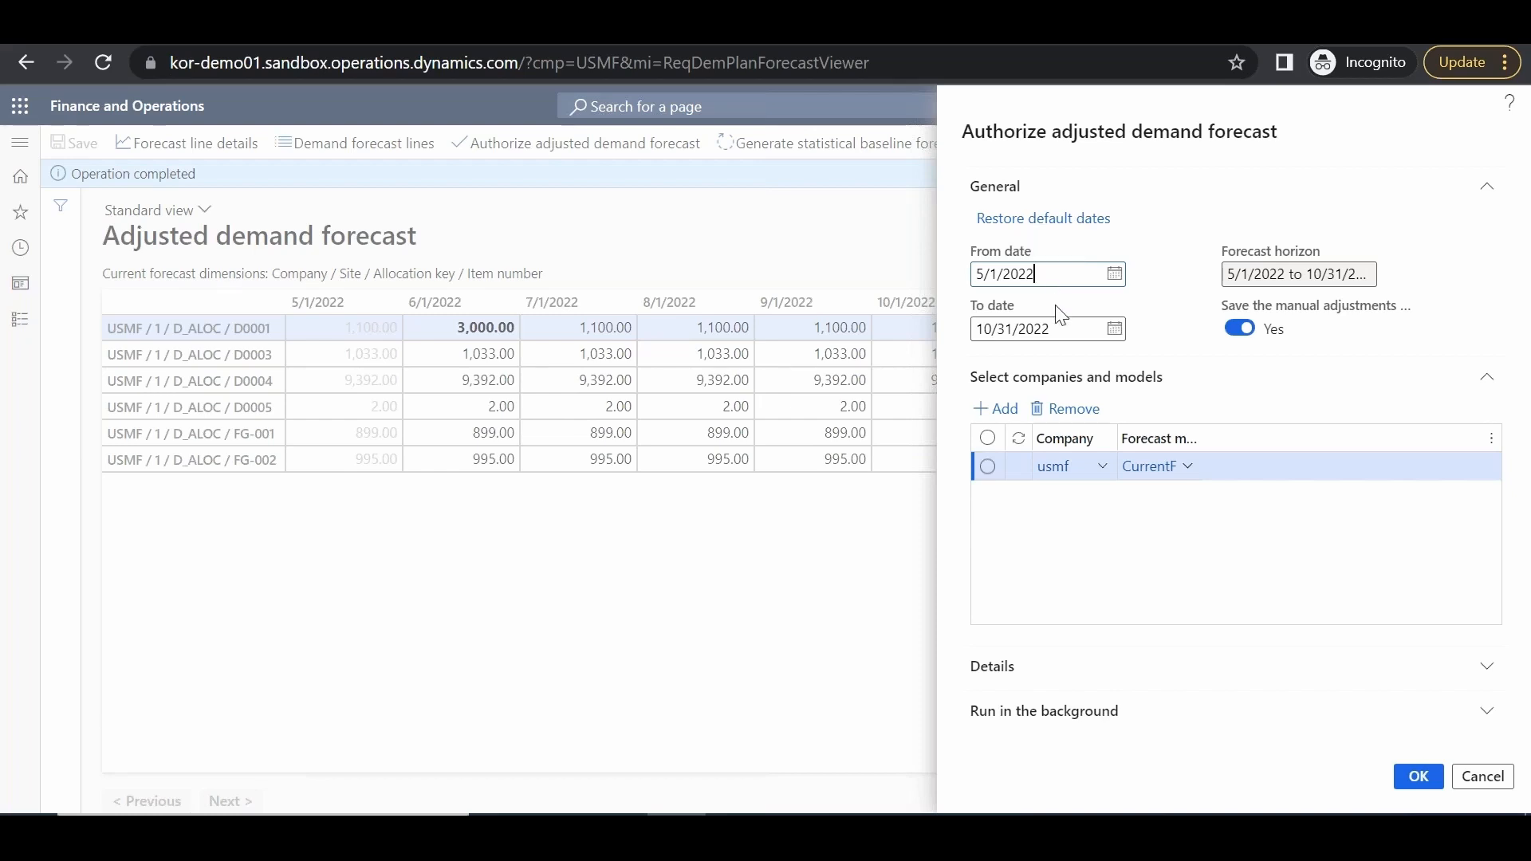
left_click(1417, 780)
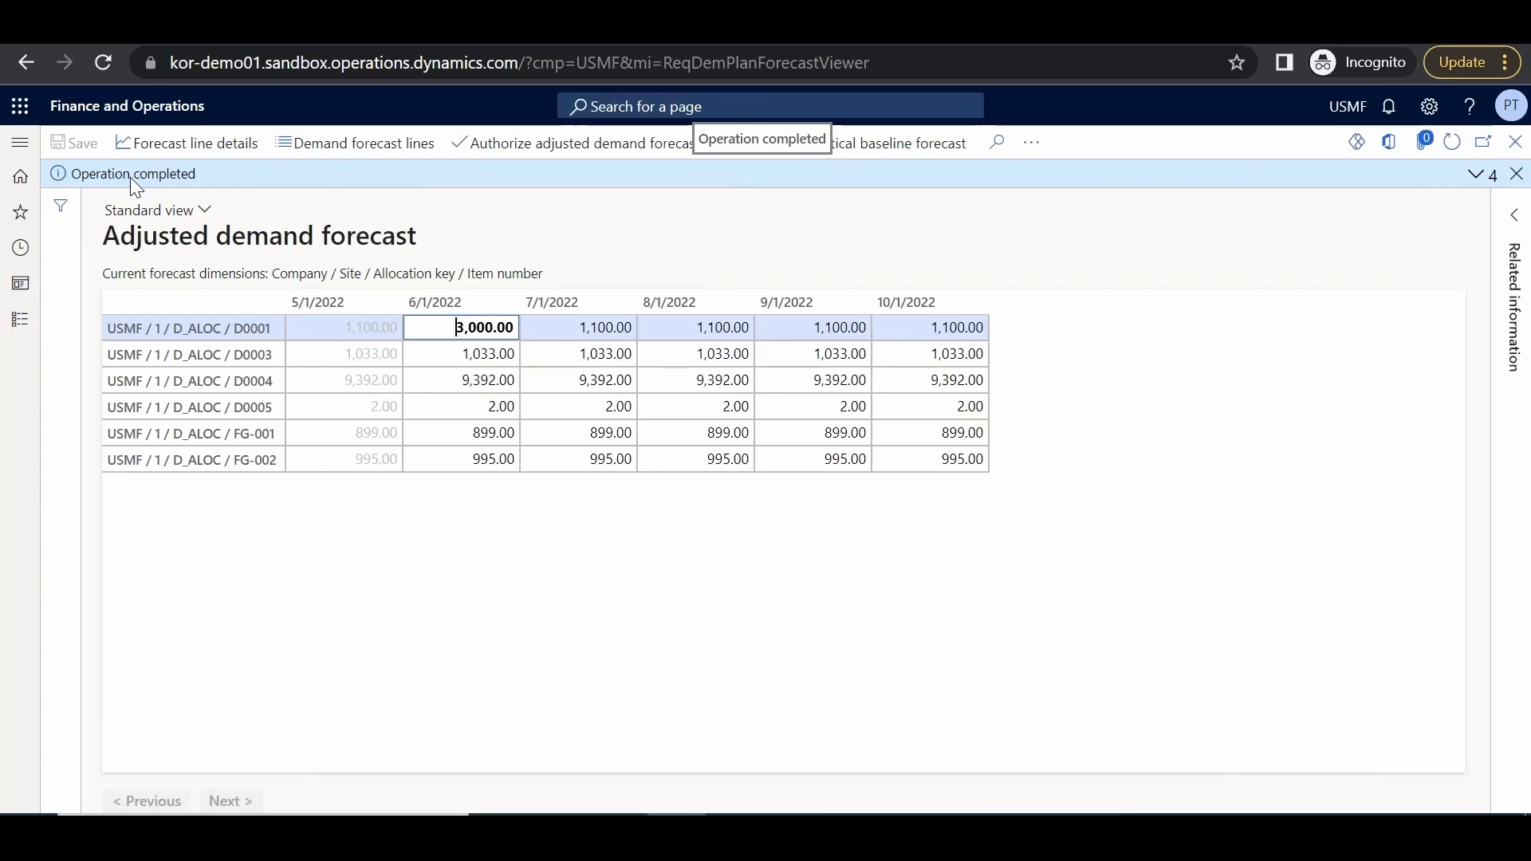
Open Master planning > Demand forecast lines and scroll through the authorized forecast lines
left_click(20, 144)
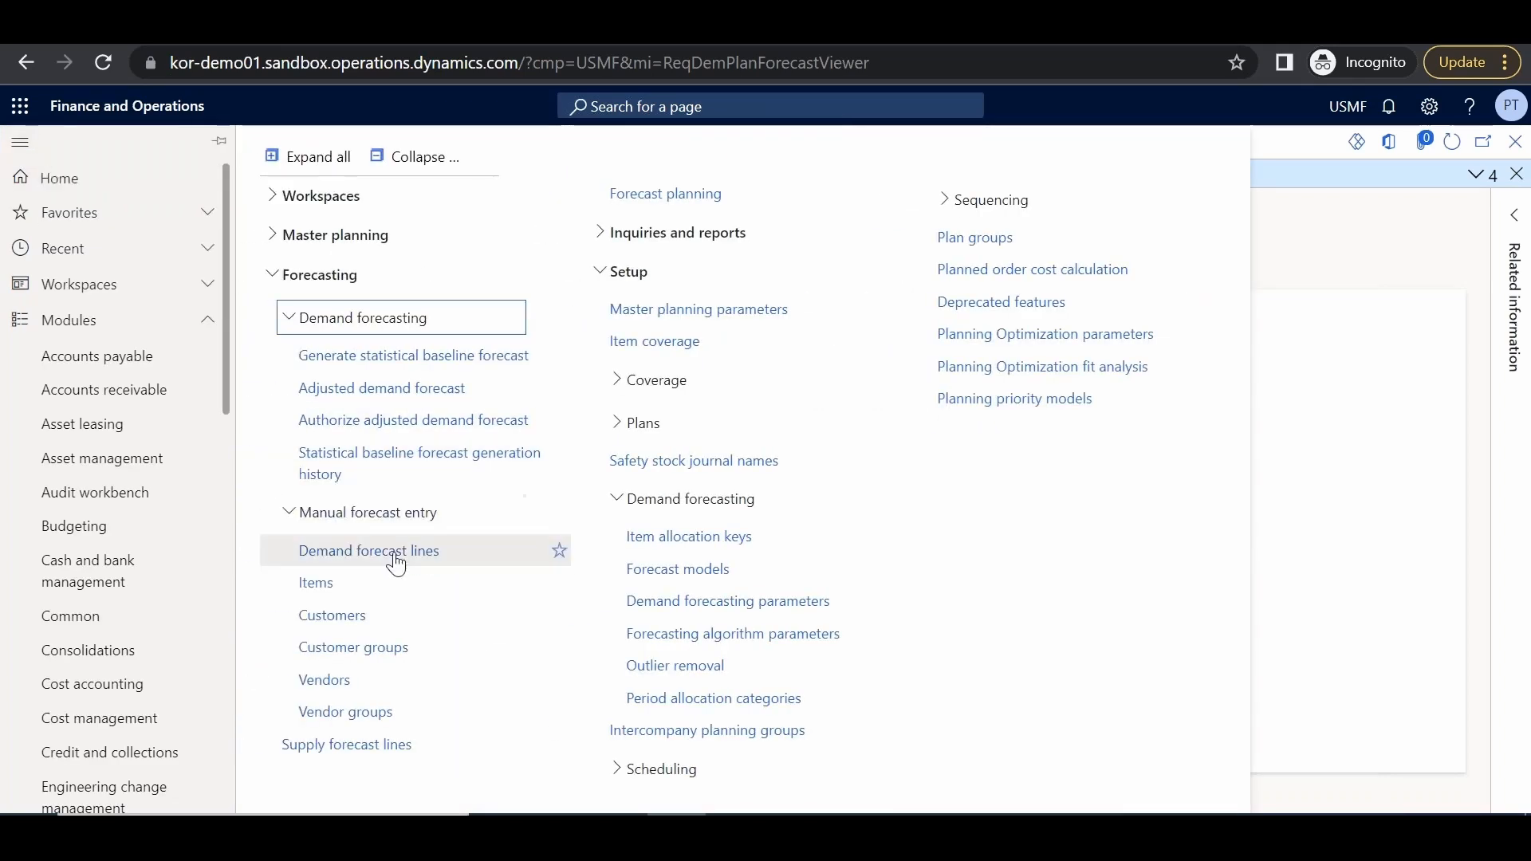
left_click(395, 558)
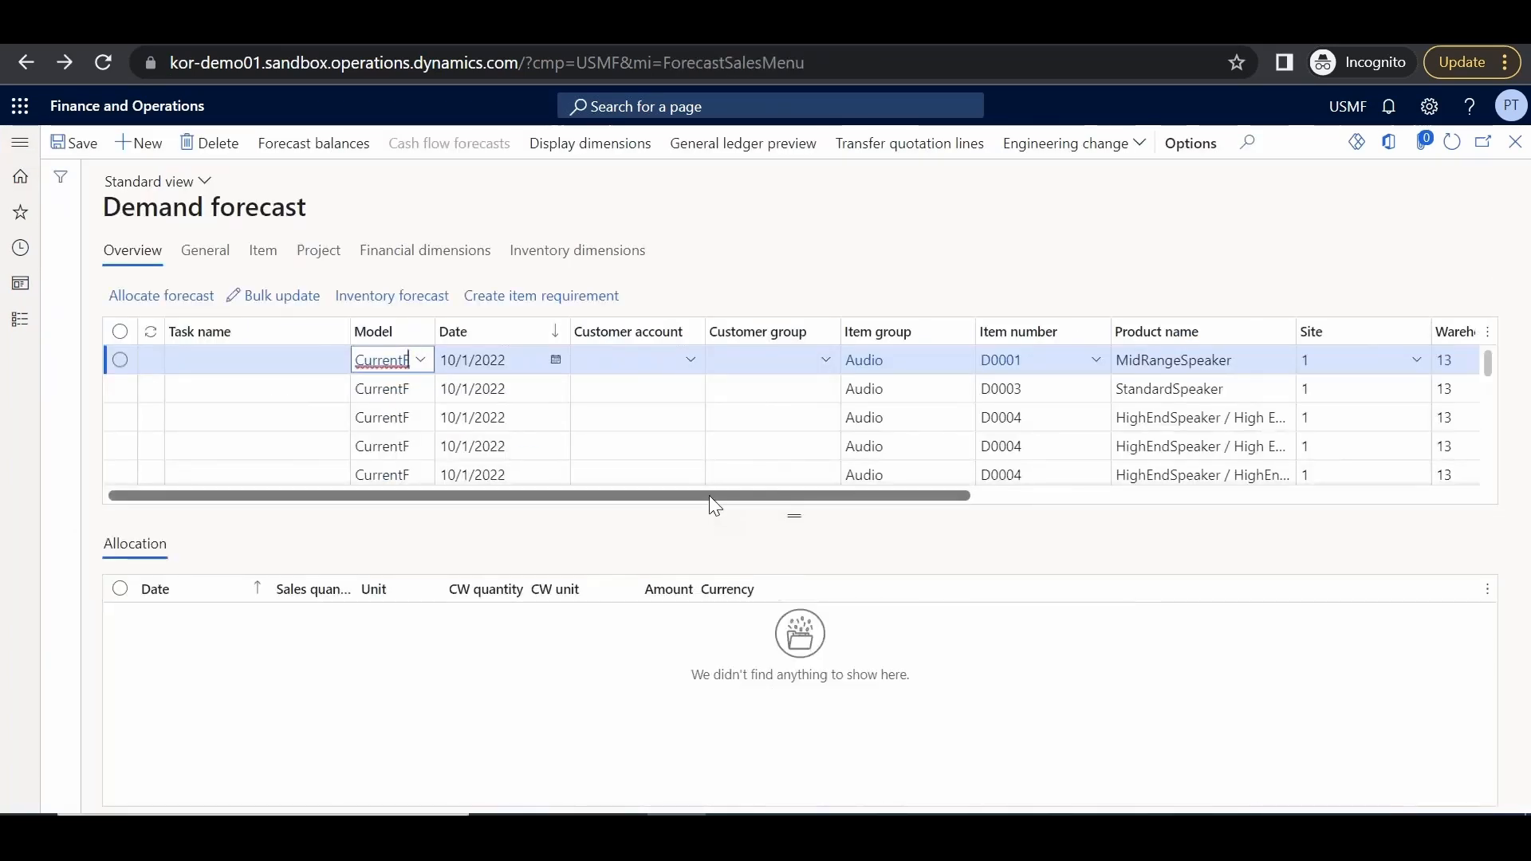
left_click_drag(710, 494, 1155, 537)
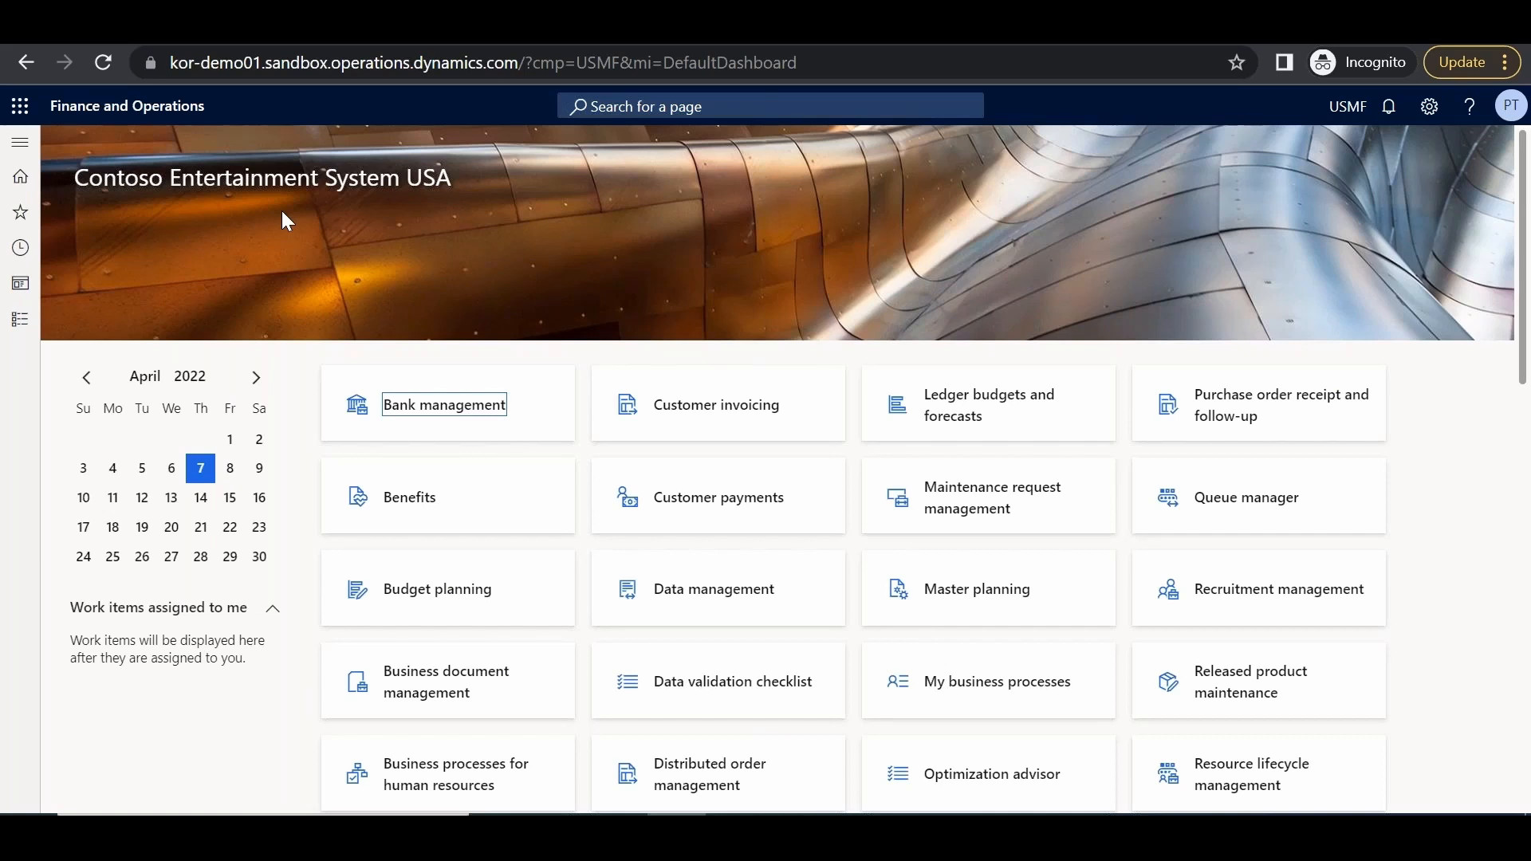
Check the Planning Optimization parameters: status Connected and Use Planning Optimization set to Yes
left_click(22, 143)
scroll(229, 515, "down", 5)
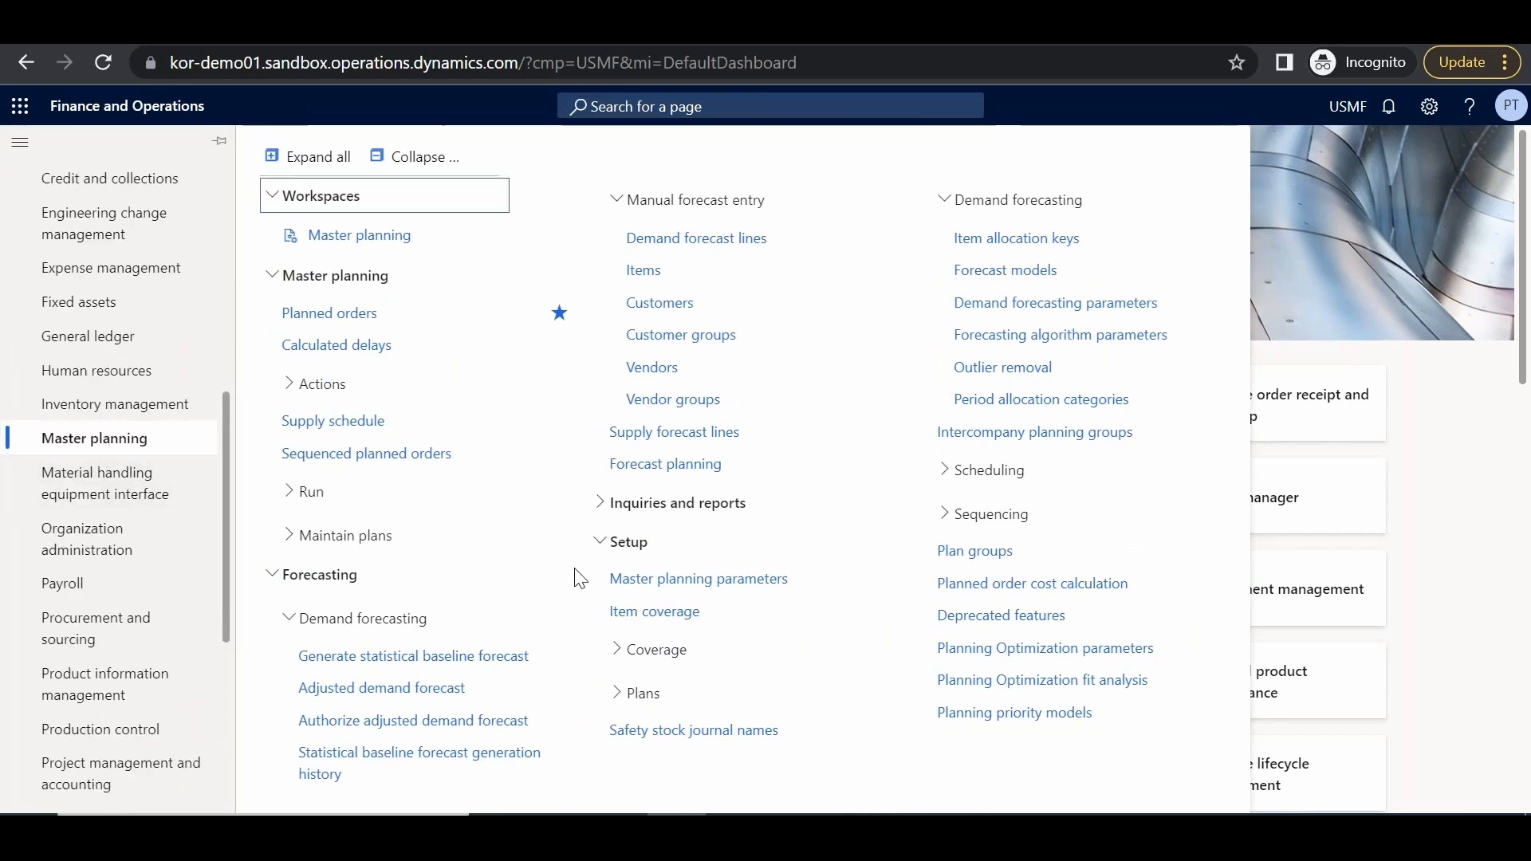
left_click(985, 659)
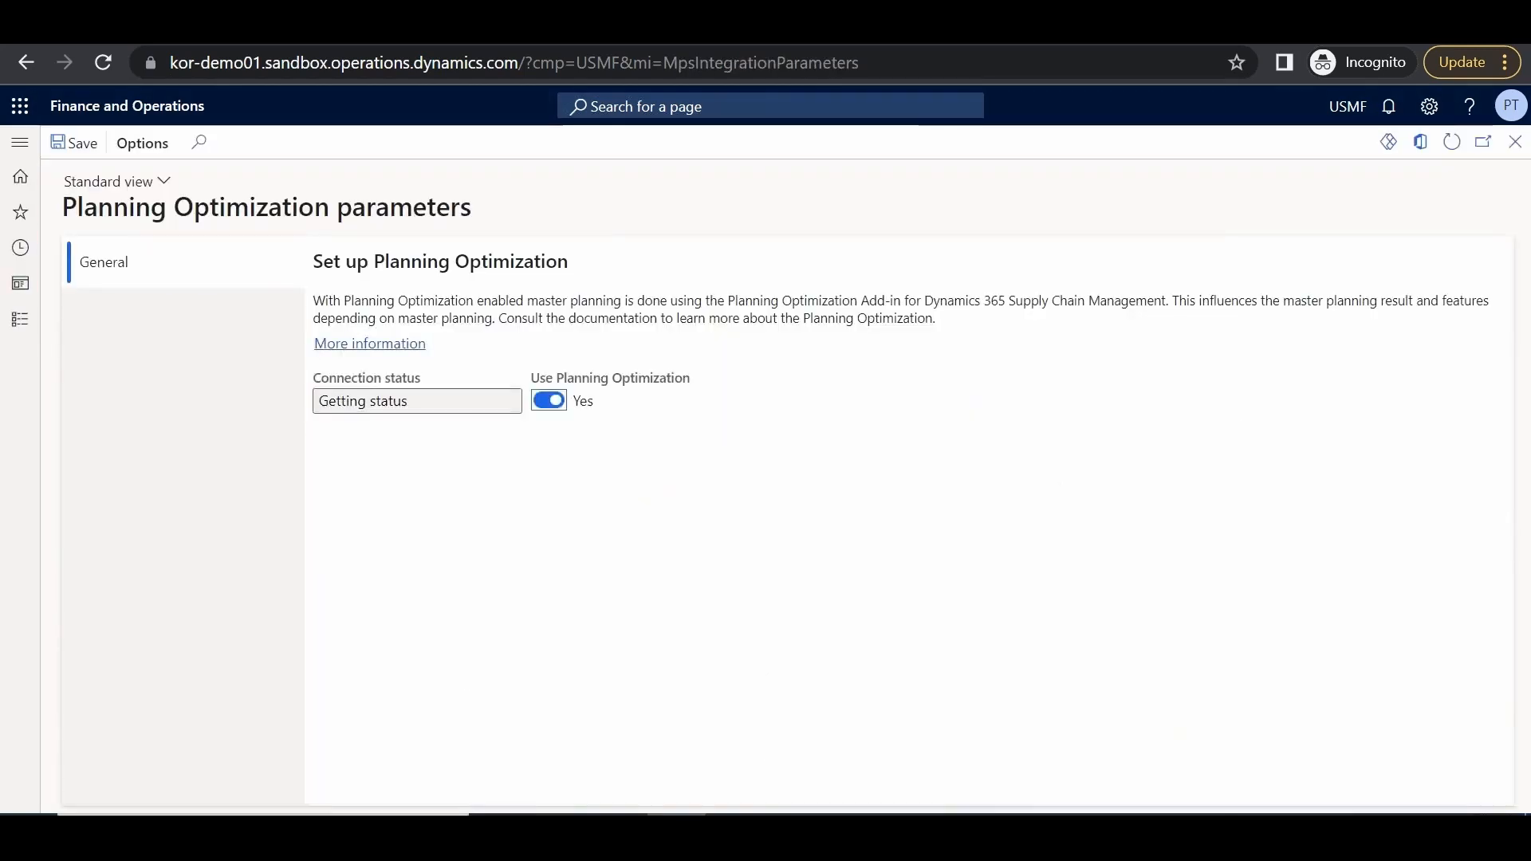
mouse_move(362, 396)
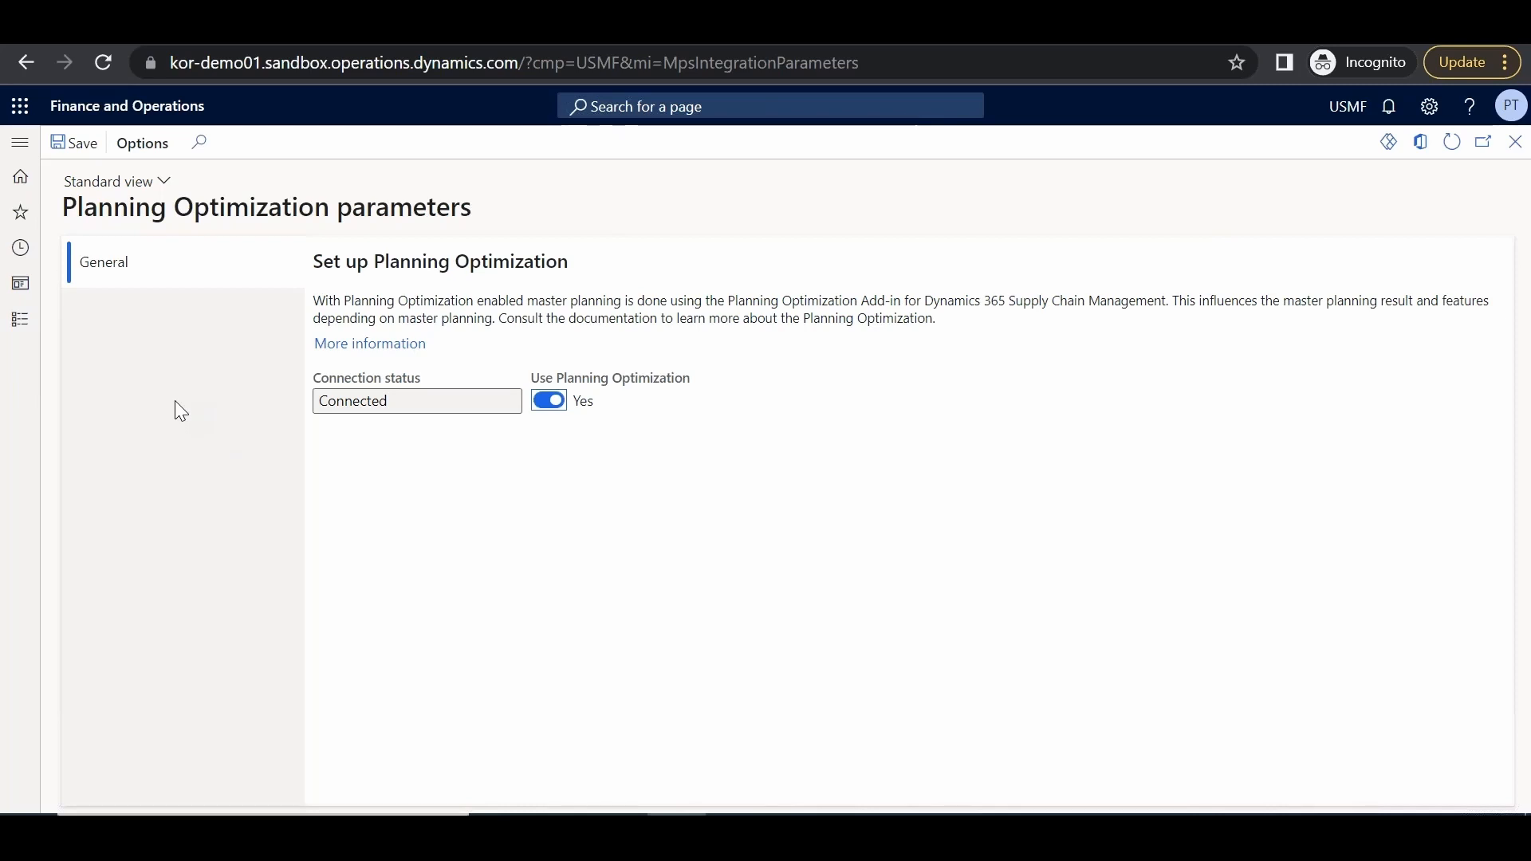
left_click(20, 143)
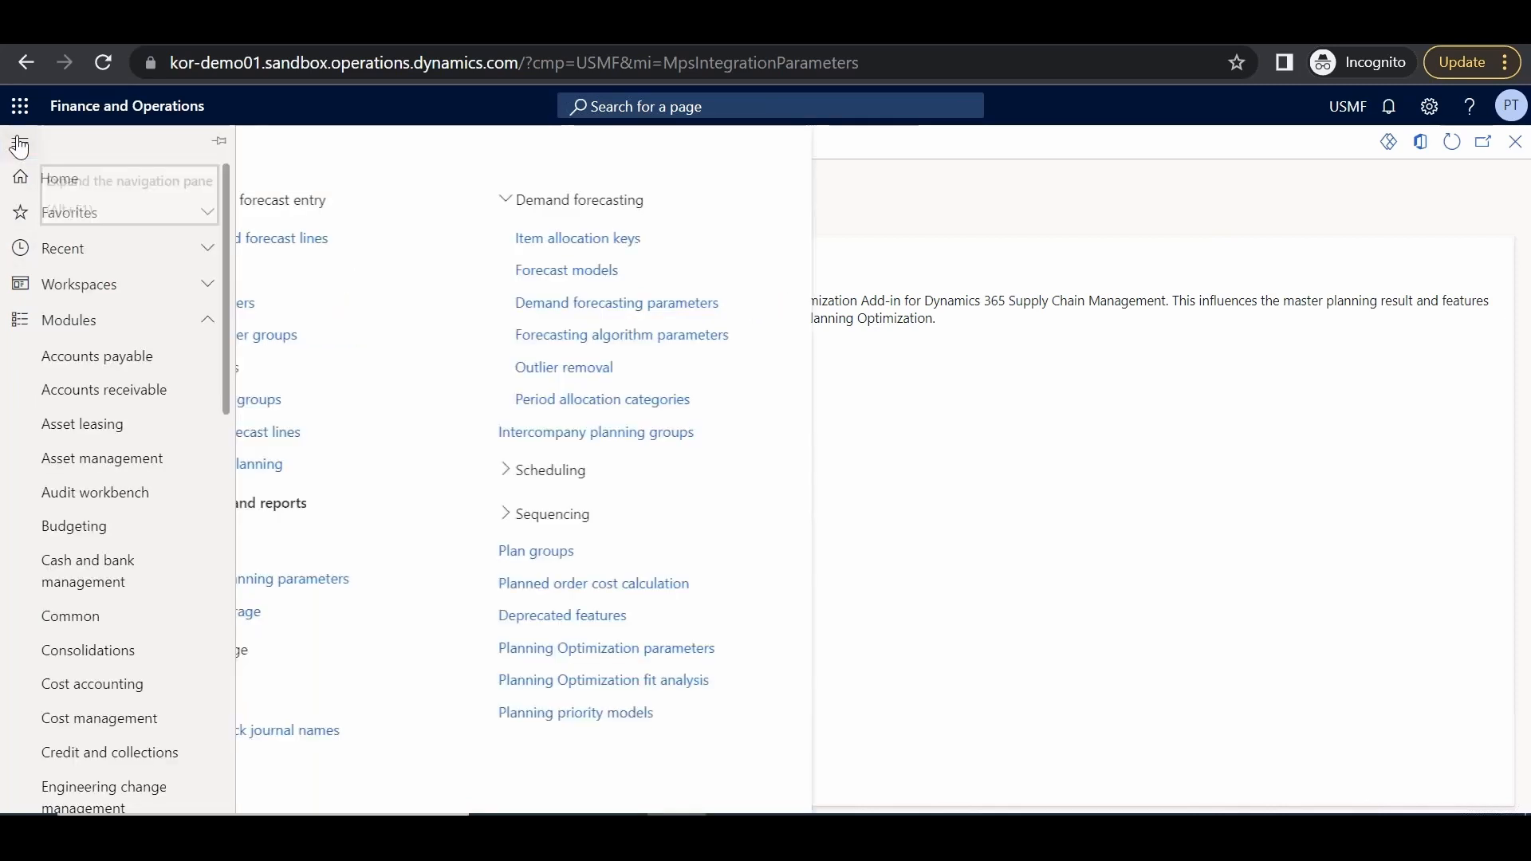
left_click(224, 629)
Run the Planning Optimization fit analysis (no issues found) and go to the Master planning workspace
left_click(116, 441)
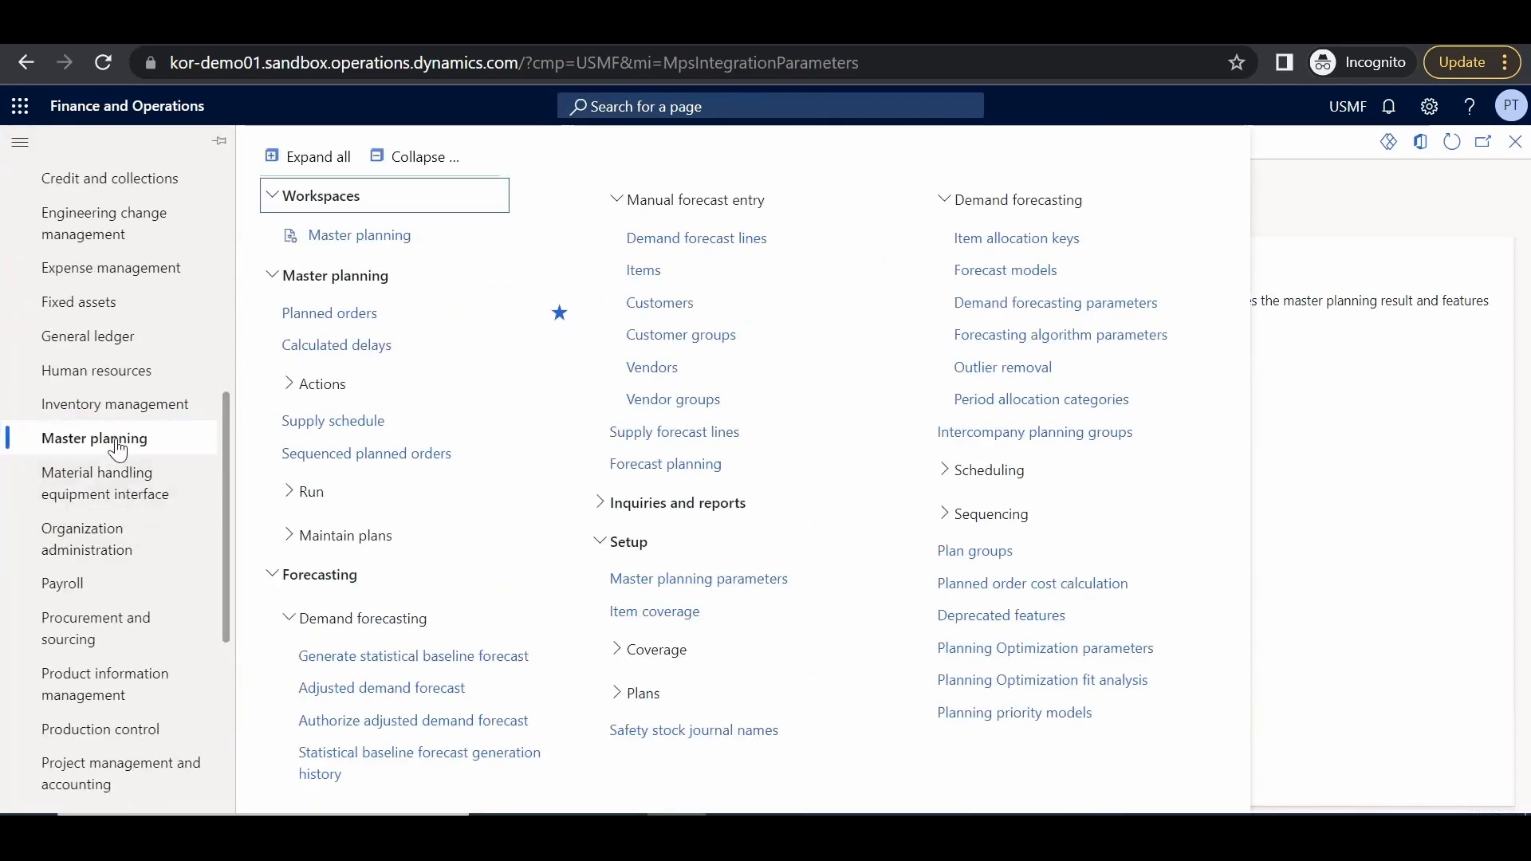
left_click(1063, 685)
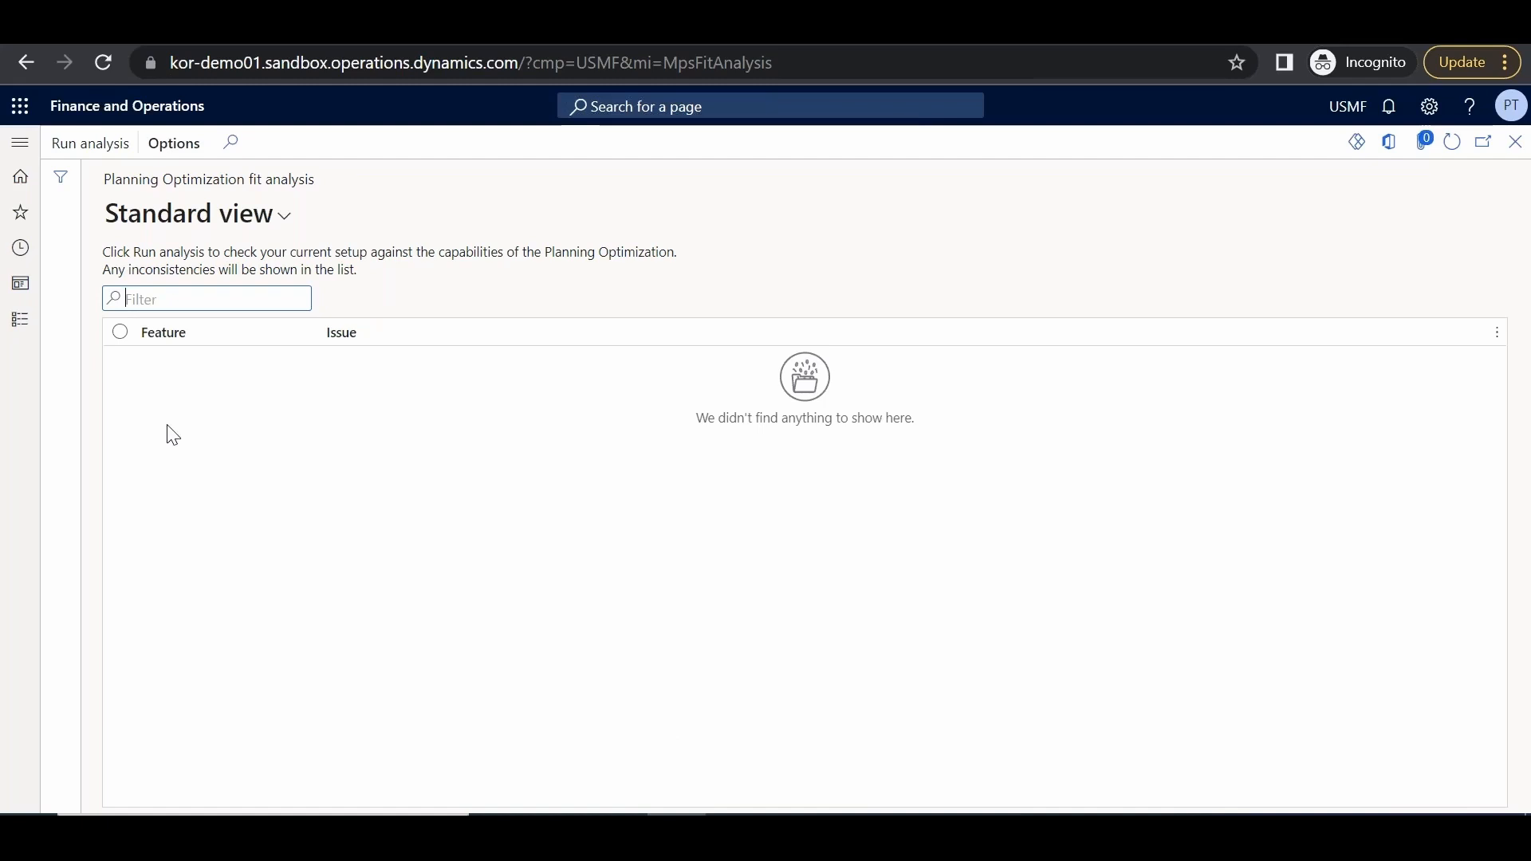
left_click(70, 143)
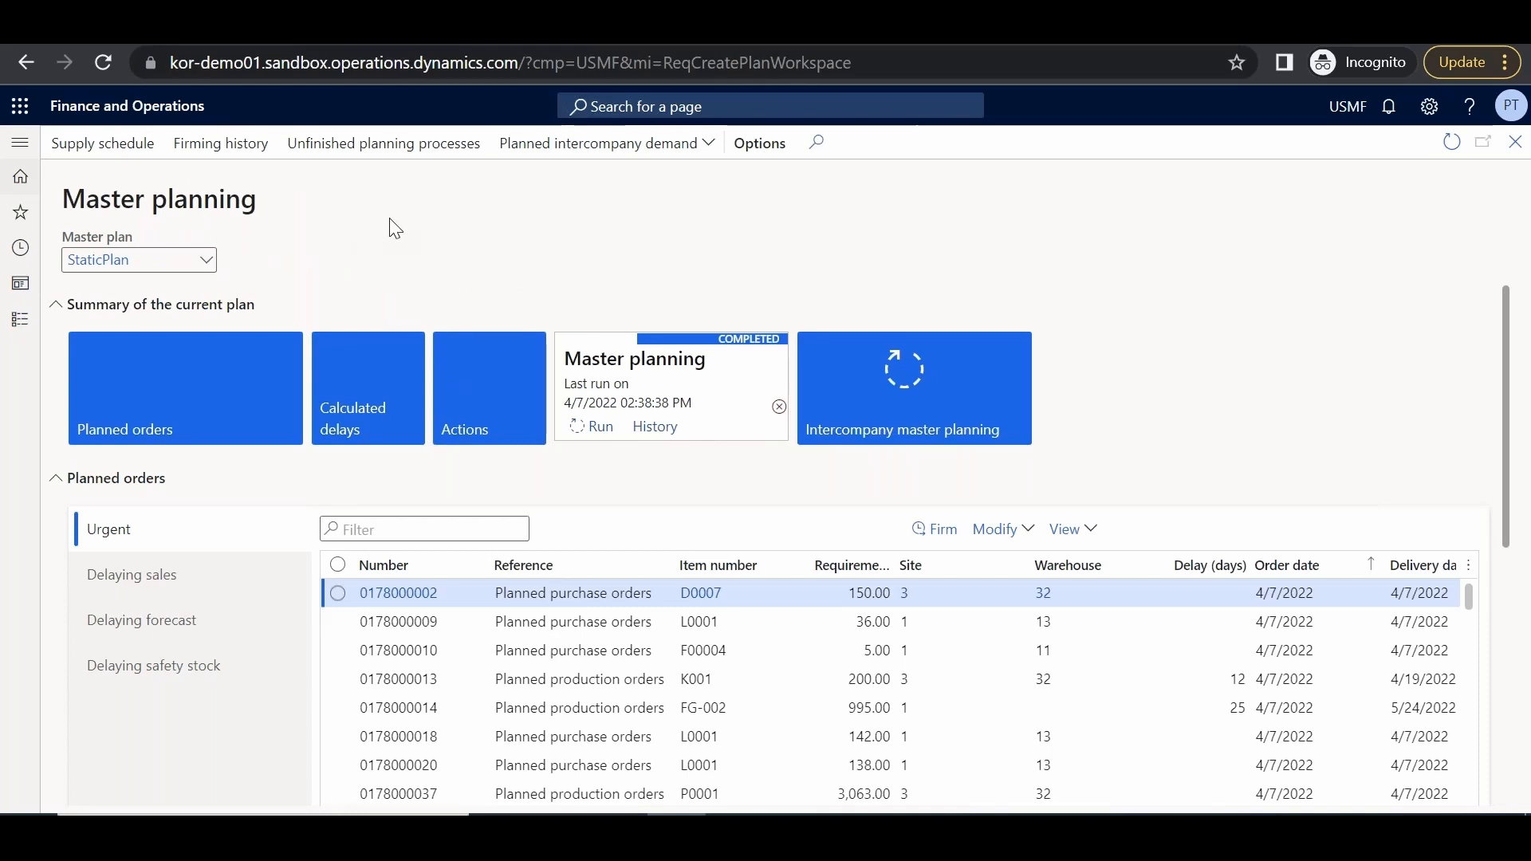
Run Planning Optimization master planning for master plan StaticPlan
left_click(576, 428)
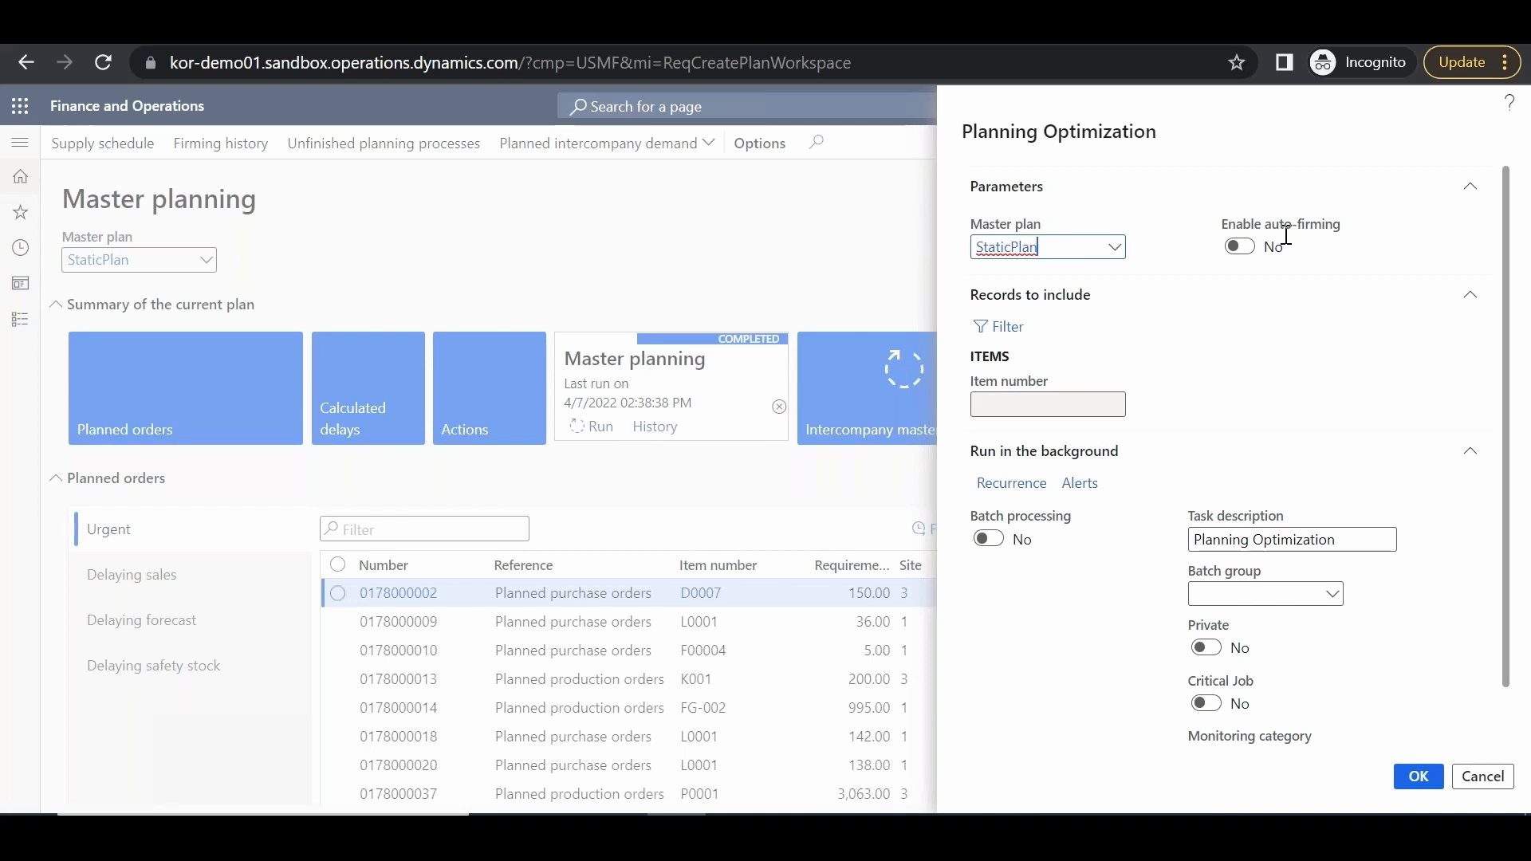
mouse_move(1330, 232)
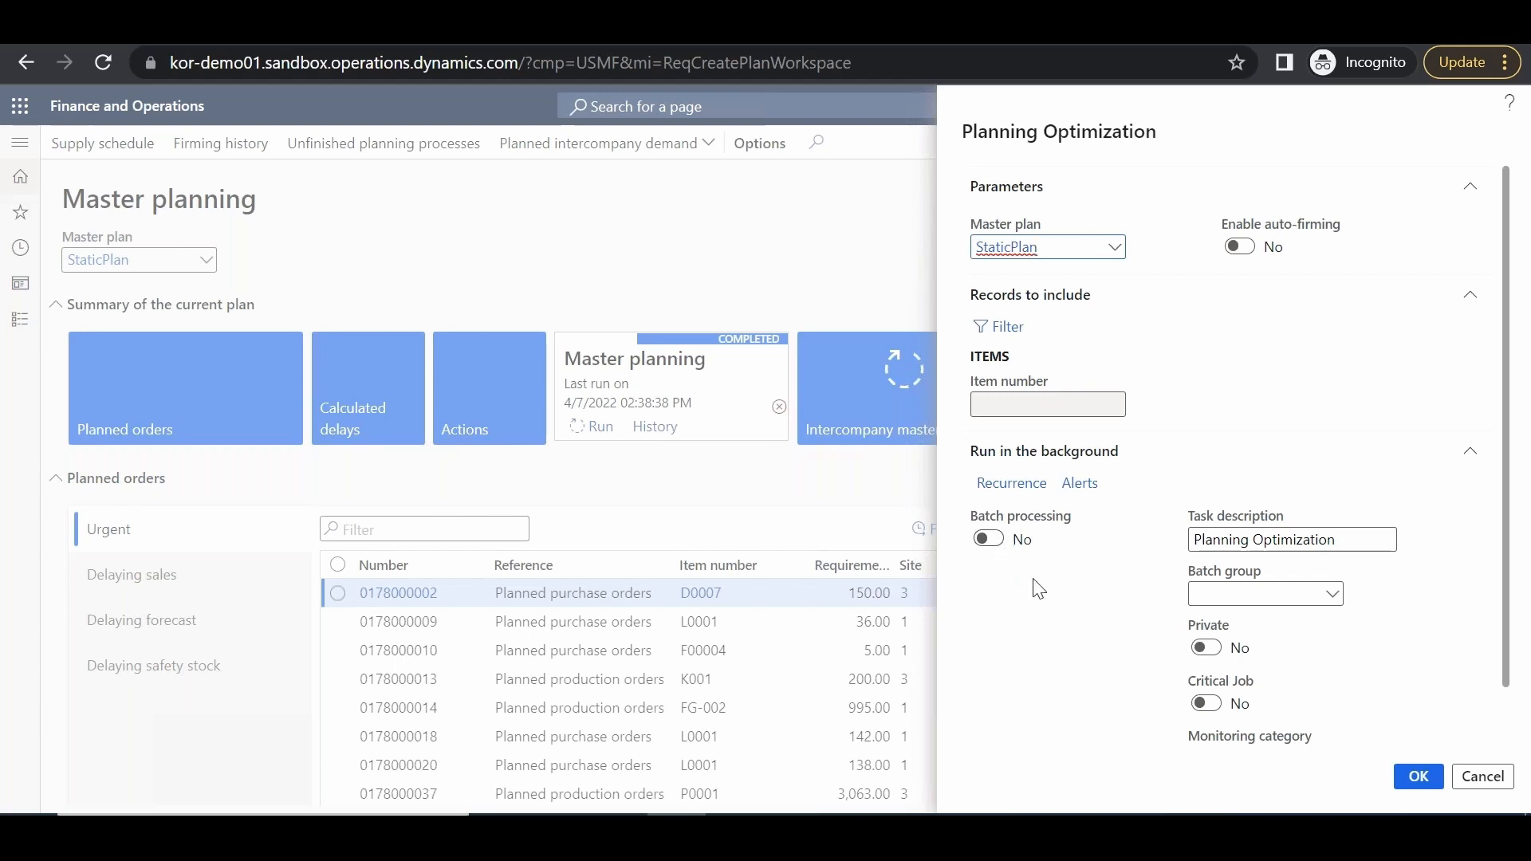
left_click(1405, 786)
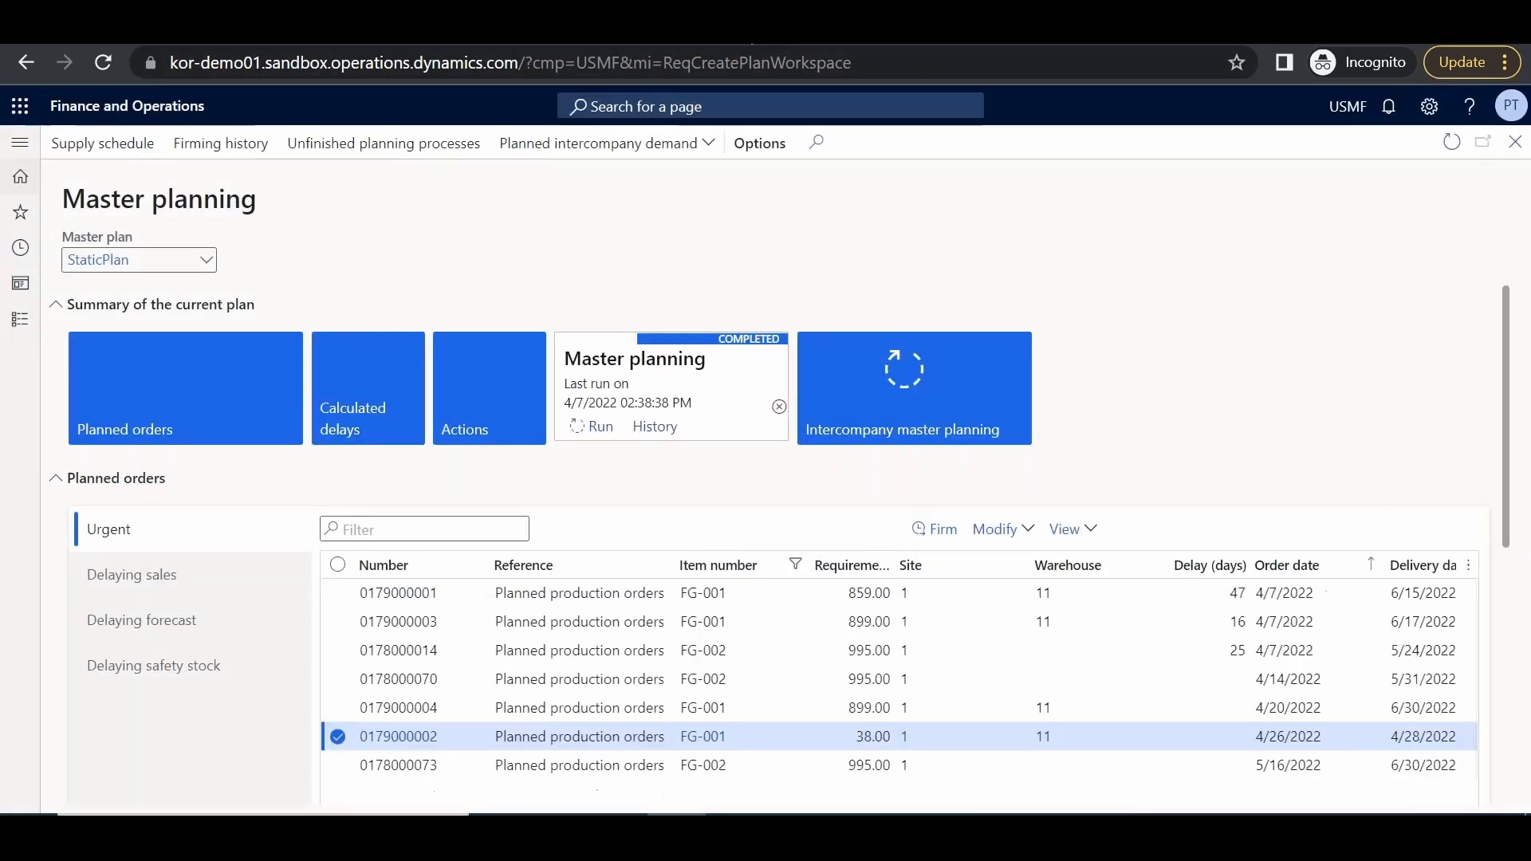
left_click(931, 440)
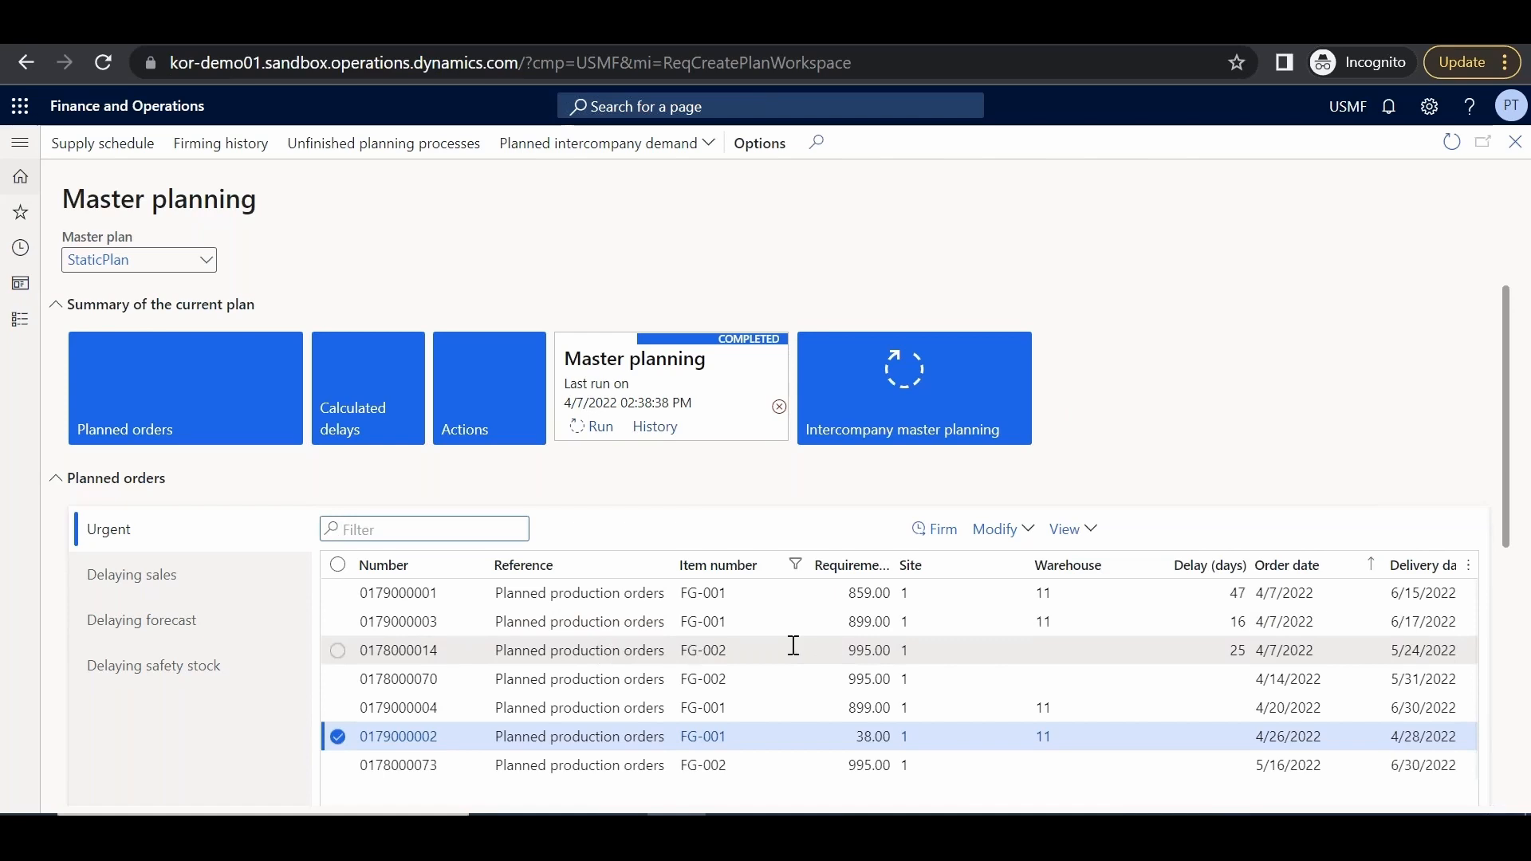
left_click(338, 737)
left_click(338, 737)
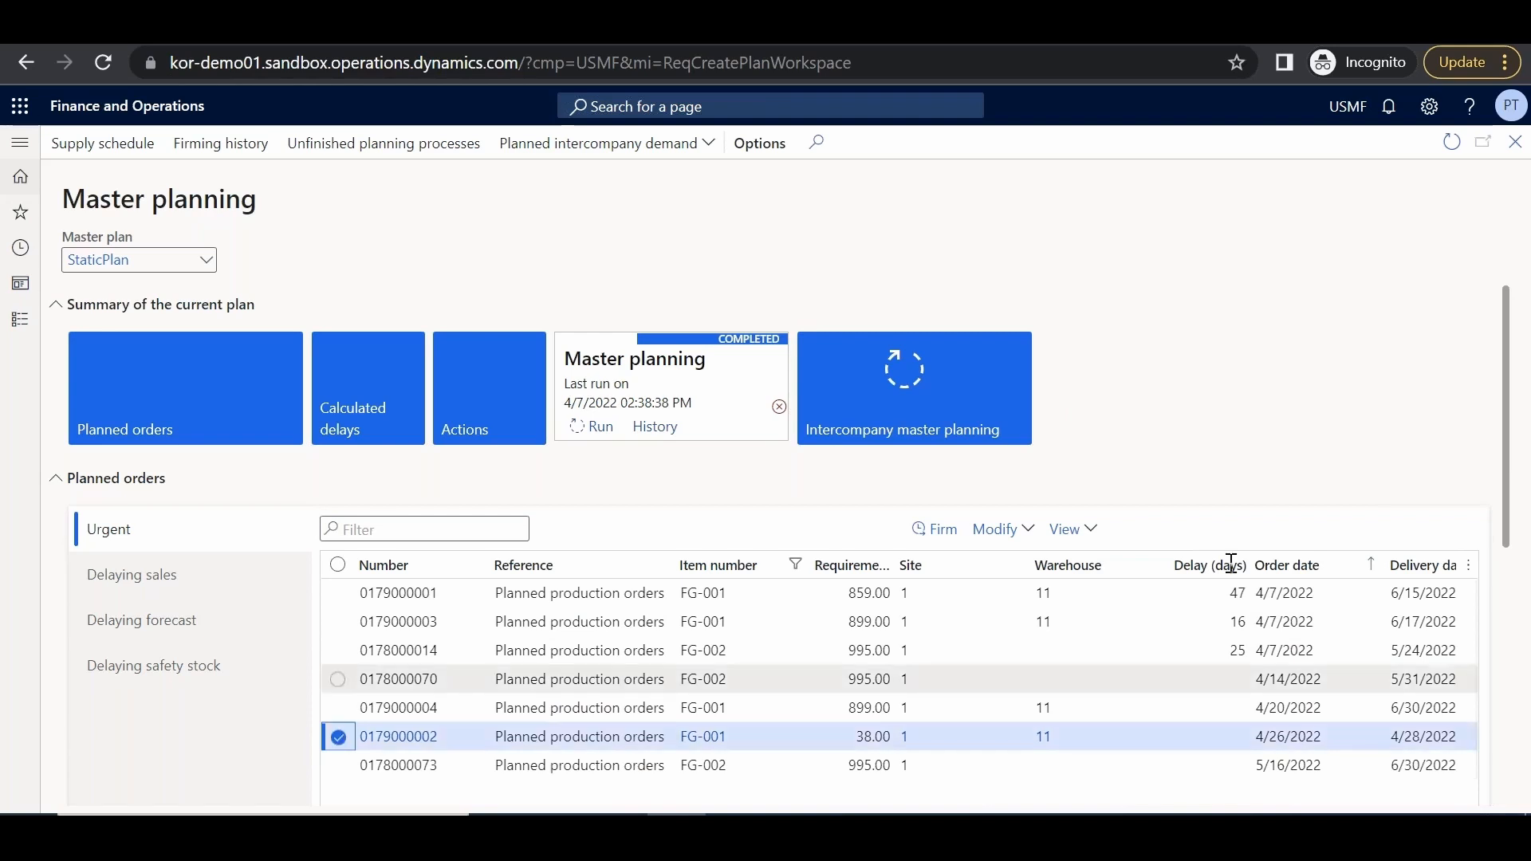
left_click(1086, 534)
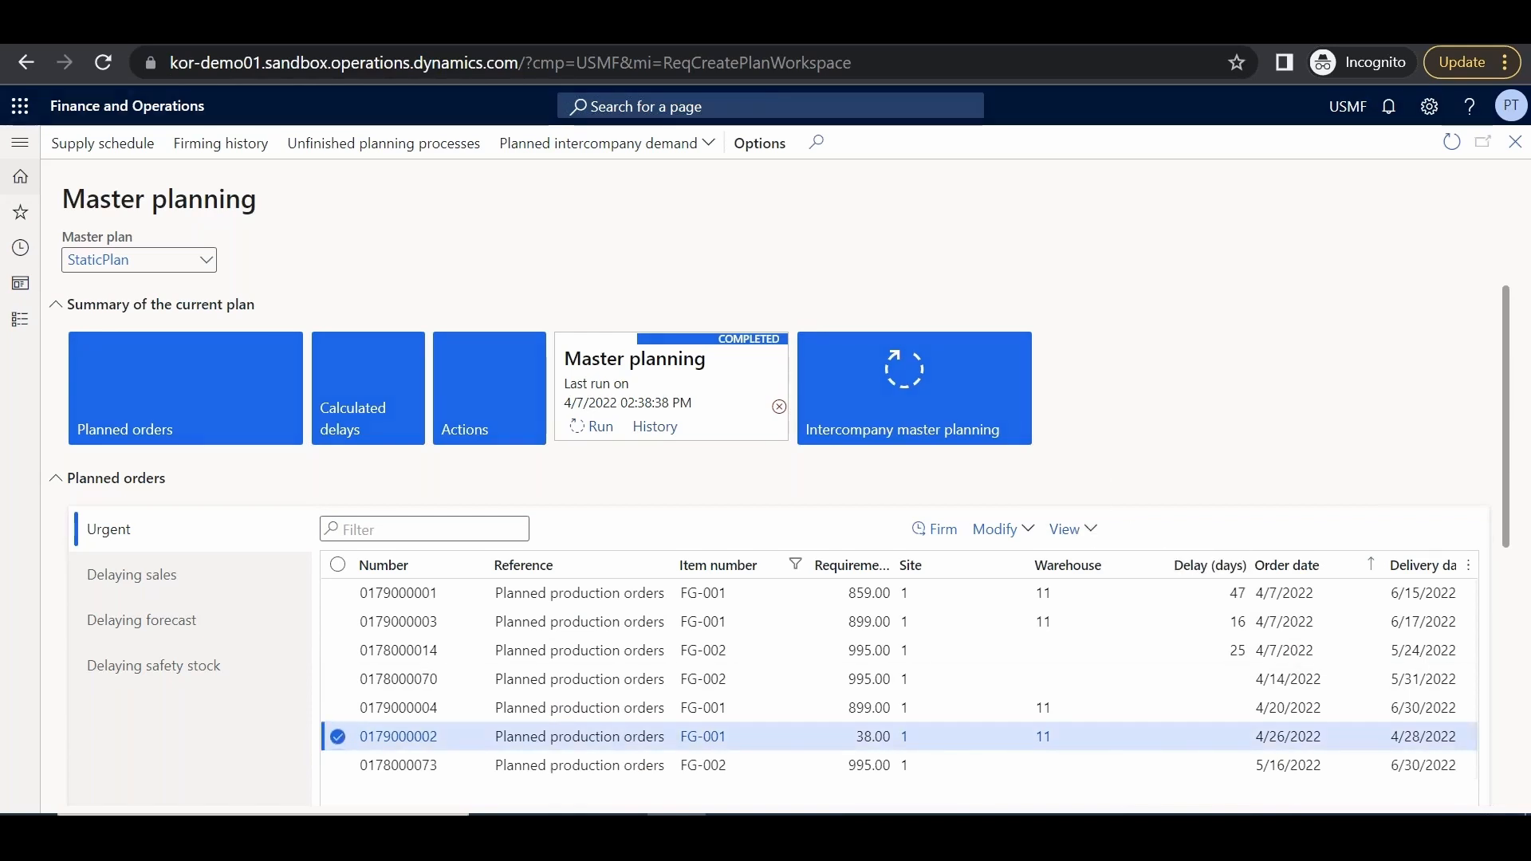
left_click(1082, 564)
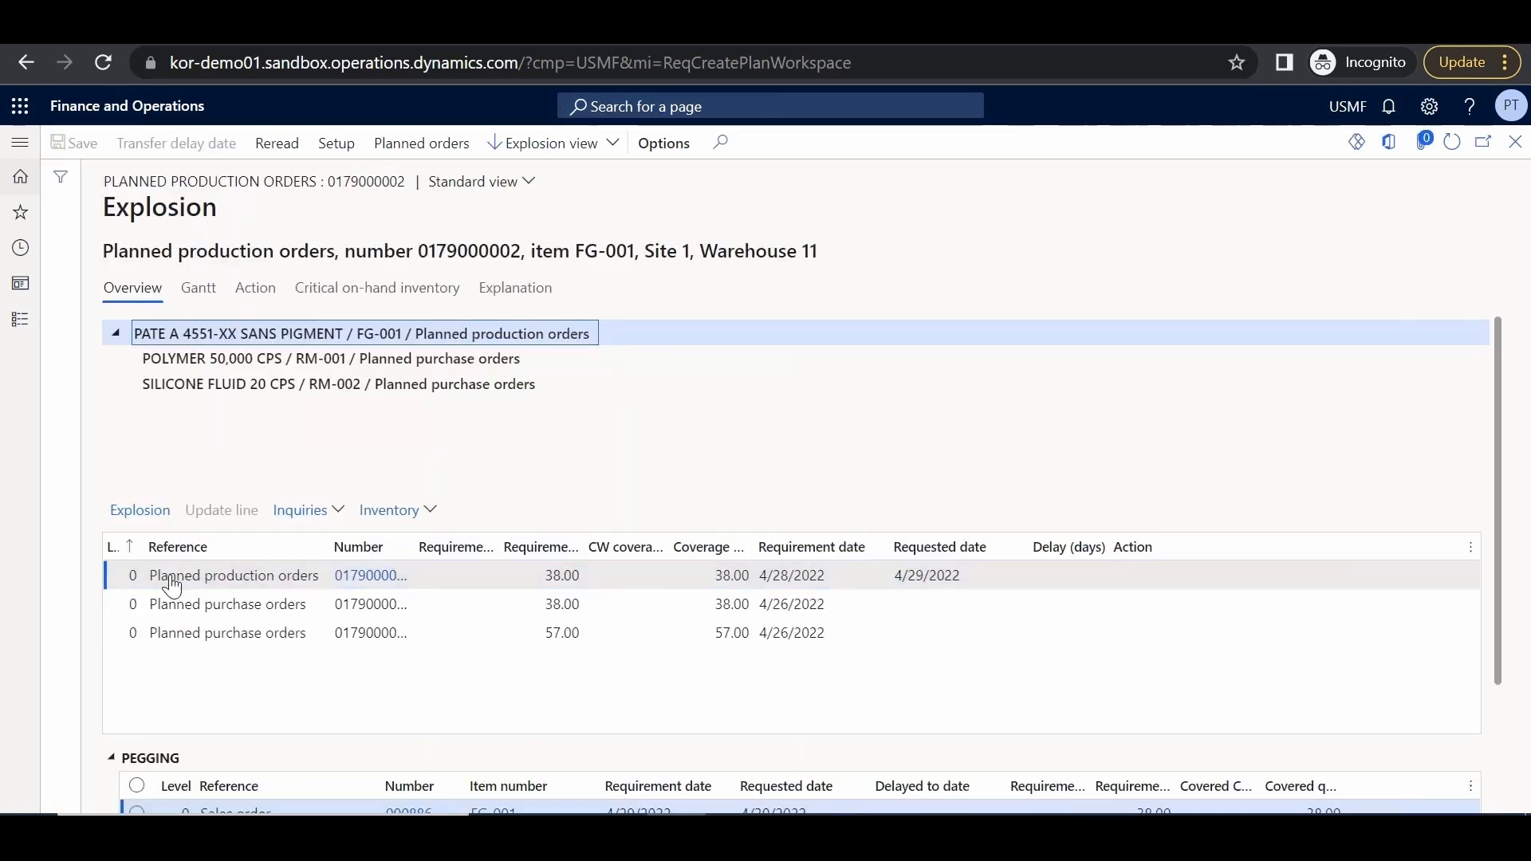
left_click(111, 576)
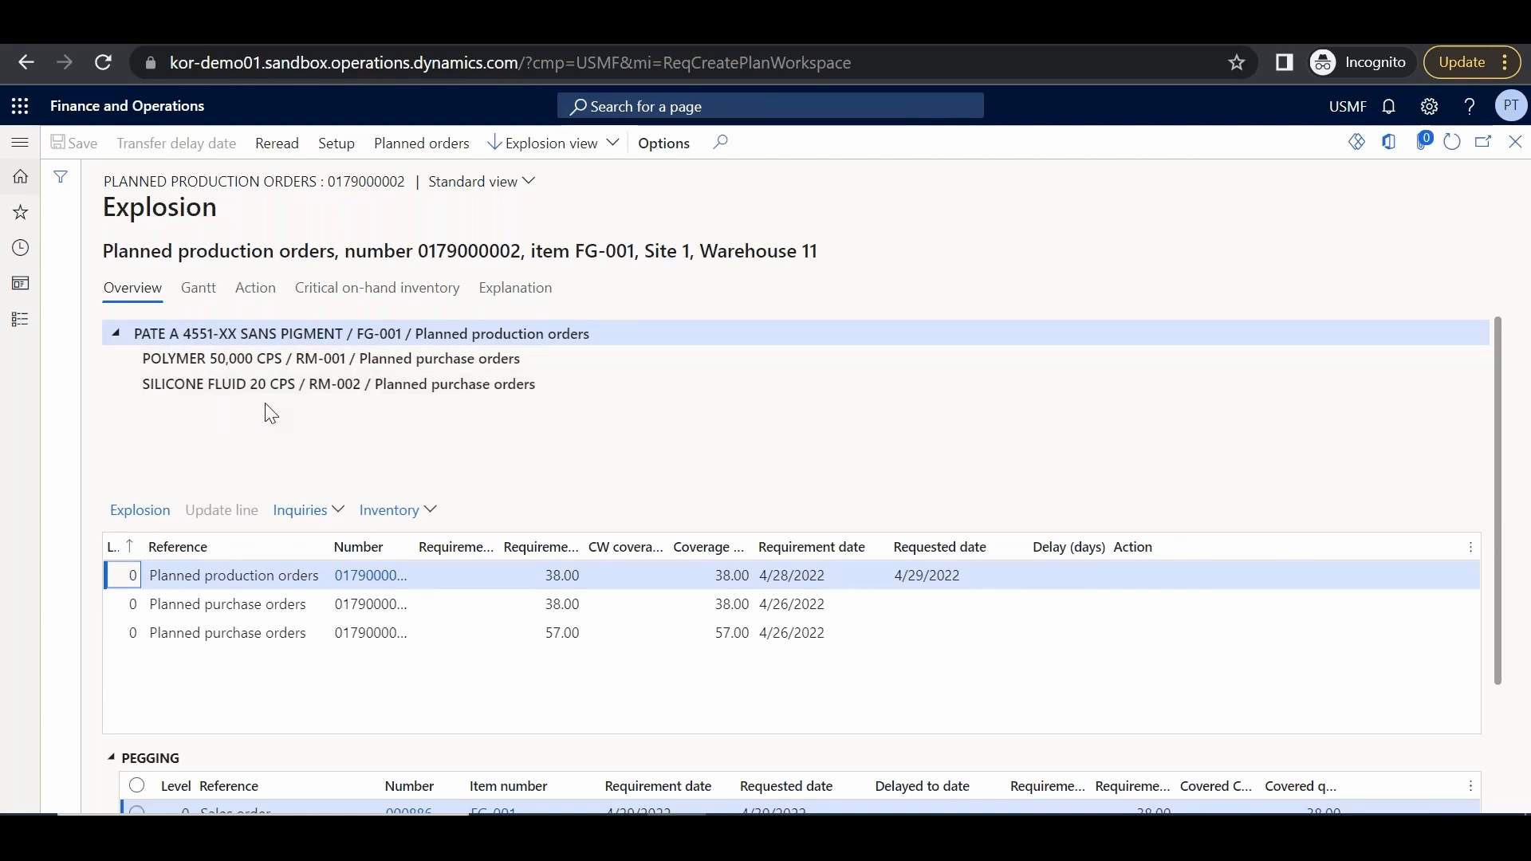
left_click(200, 297)
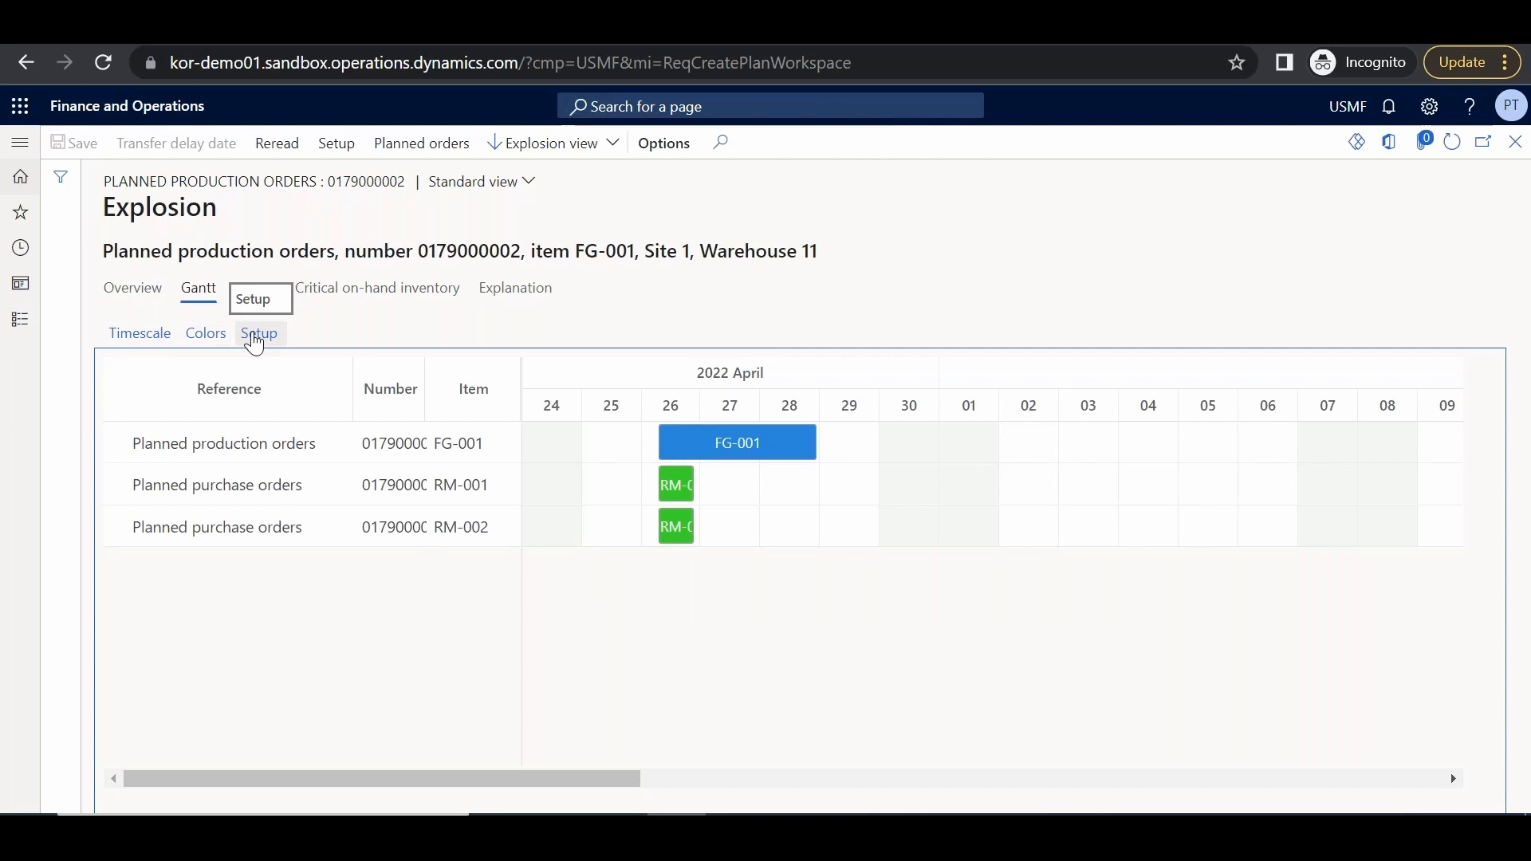
left_click(1515, 142)
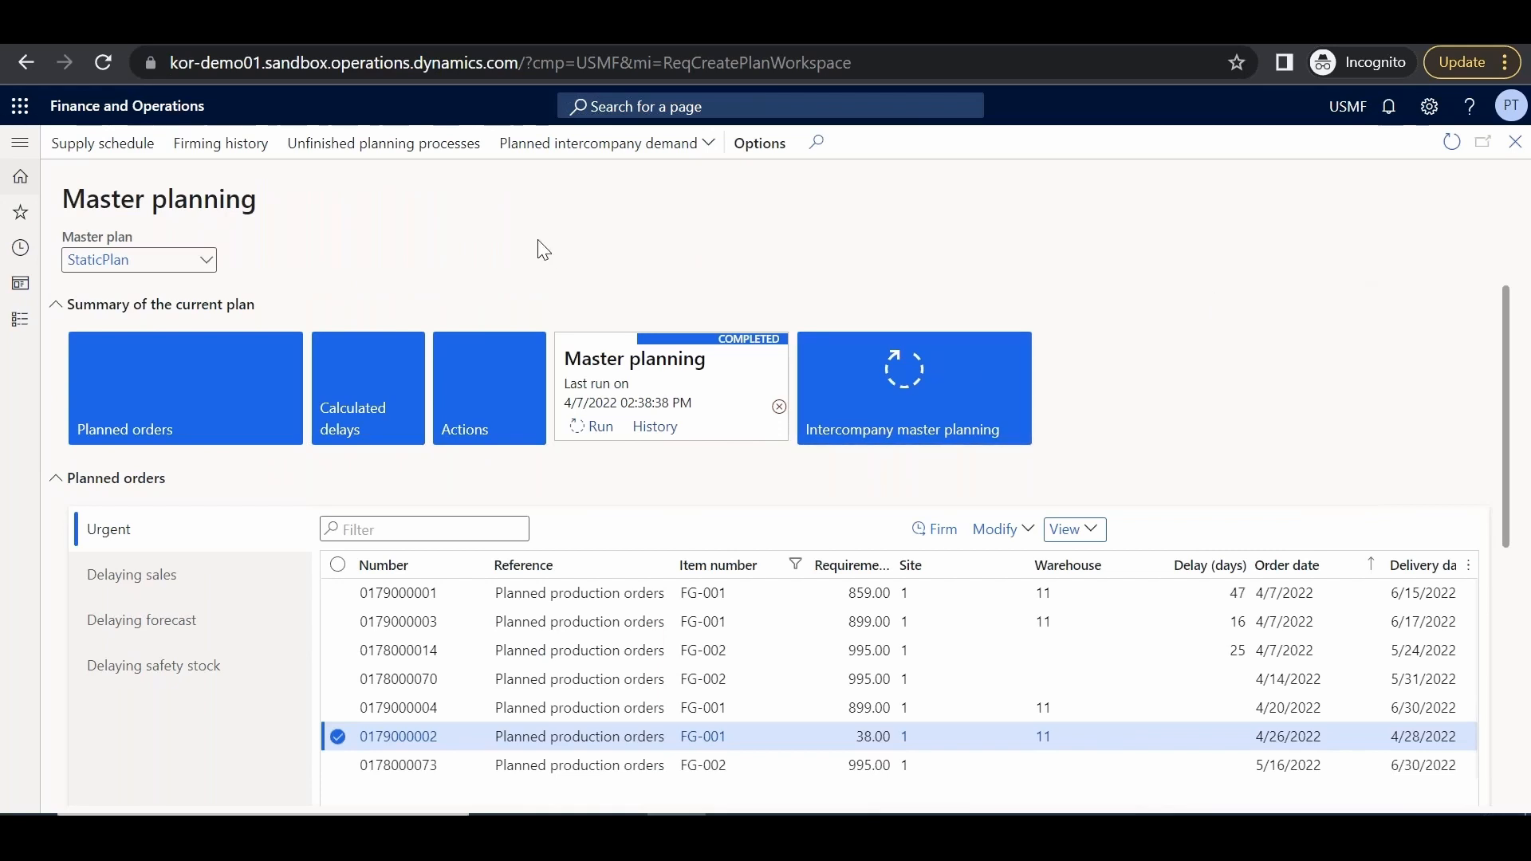
Change the StaticPlan master plan's forecast model to Trade Promotions and close its details
right_click(212, 265)
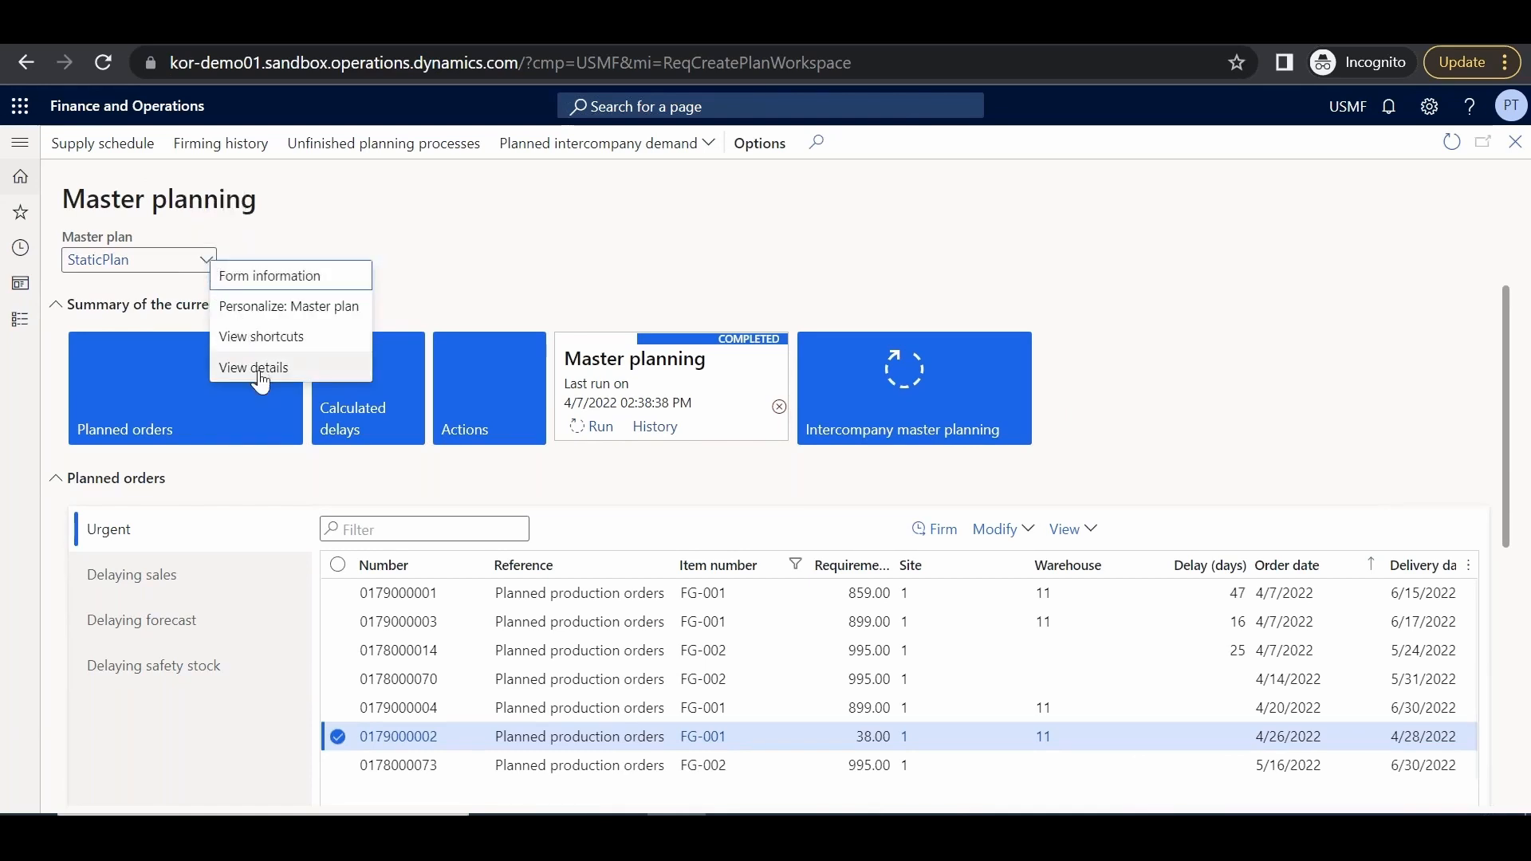
left_click(255, 368)
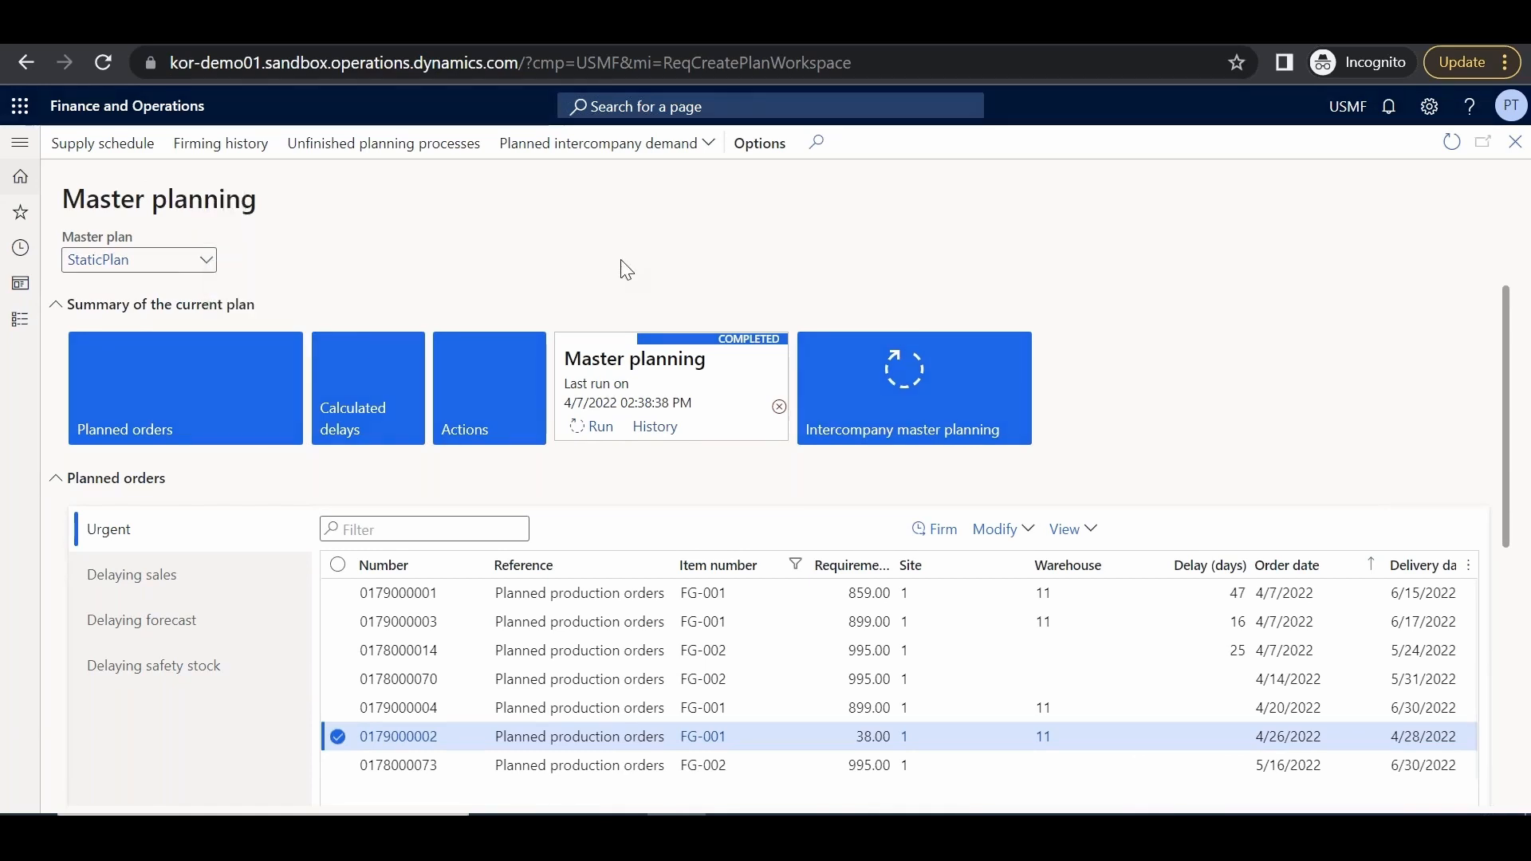
left_click(1223, 403)
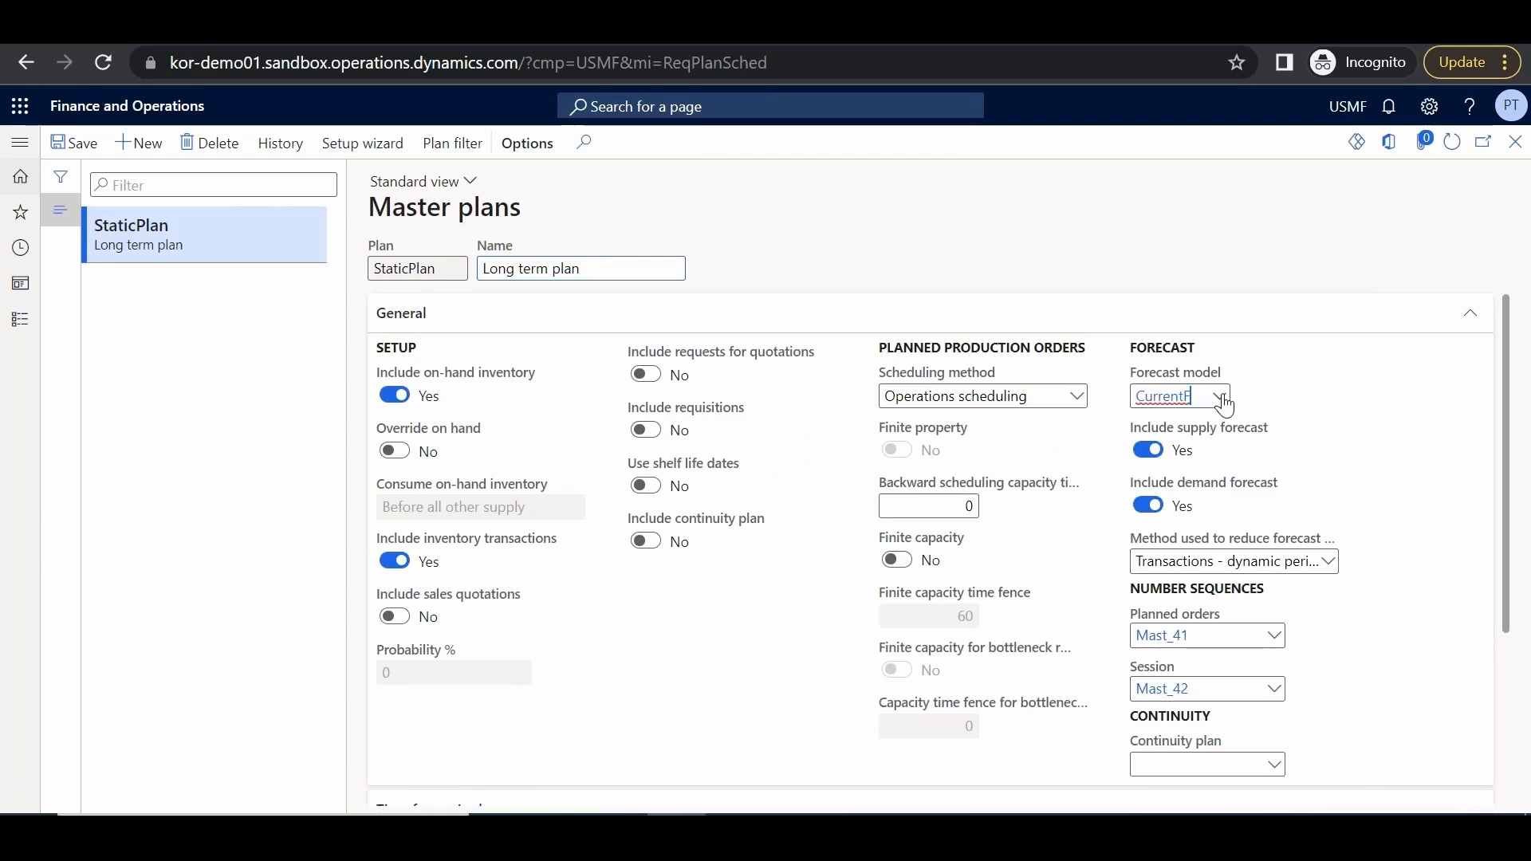
left_click(1212, 566)
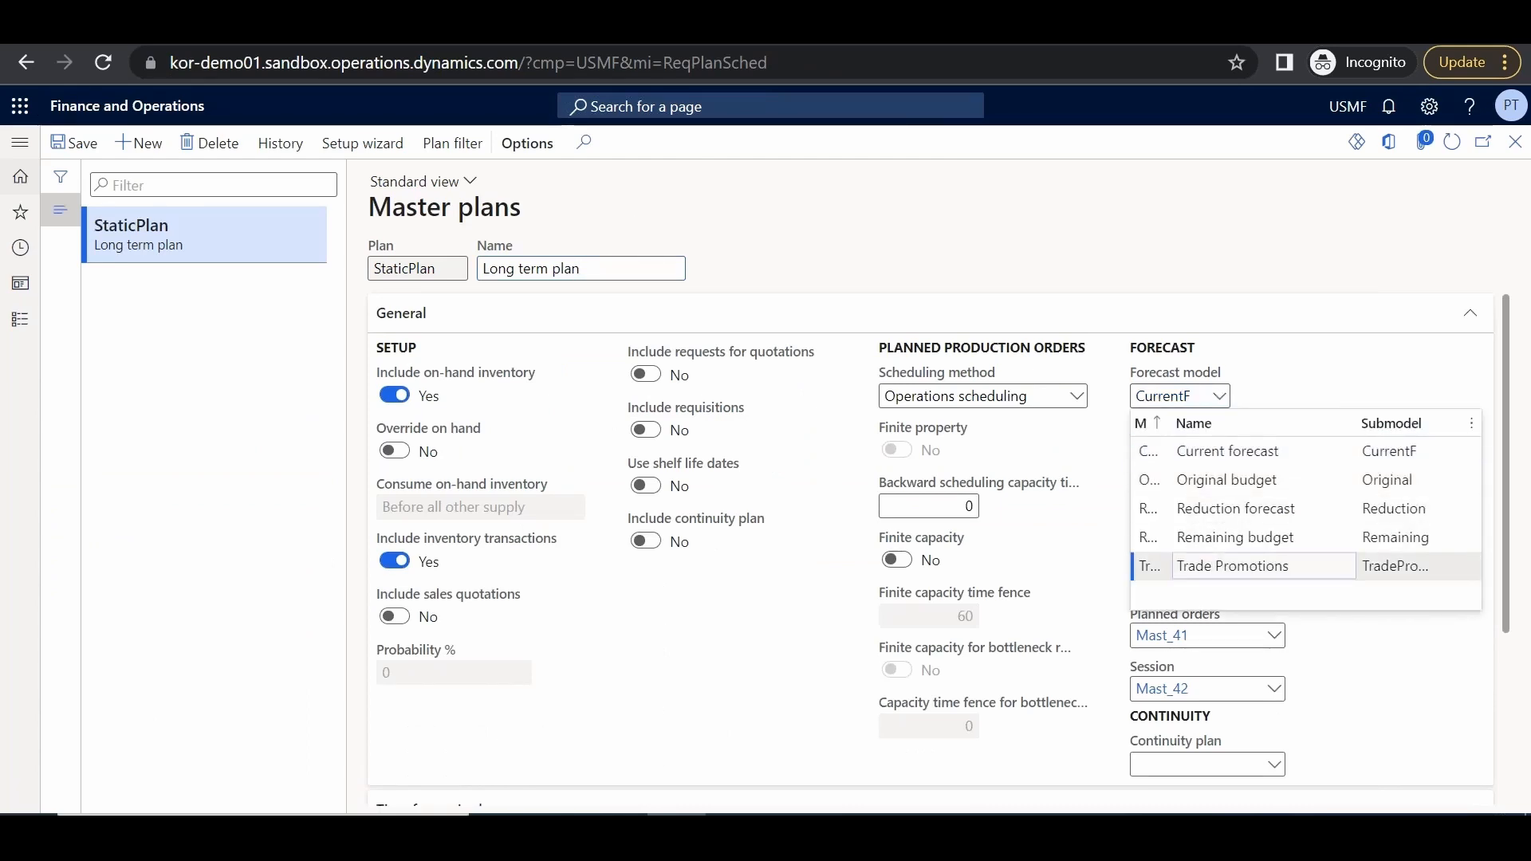
left_click(1512, 145)
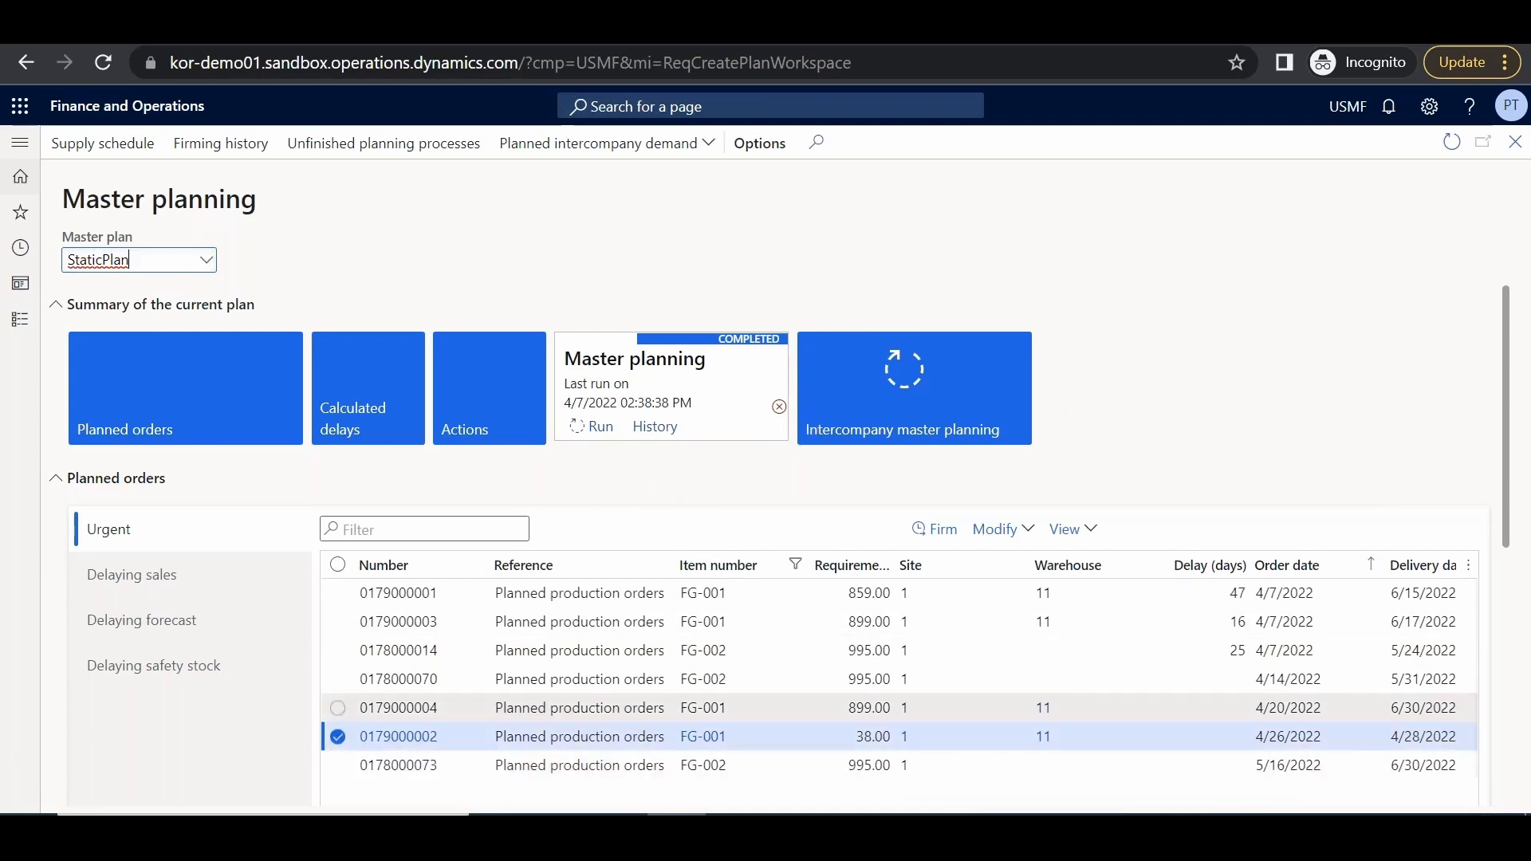
left_click(925, 529)
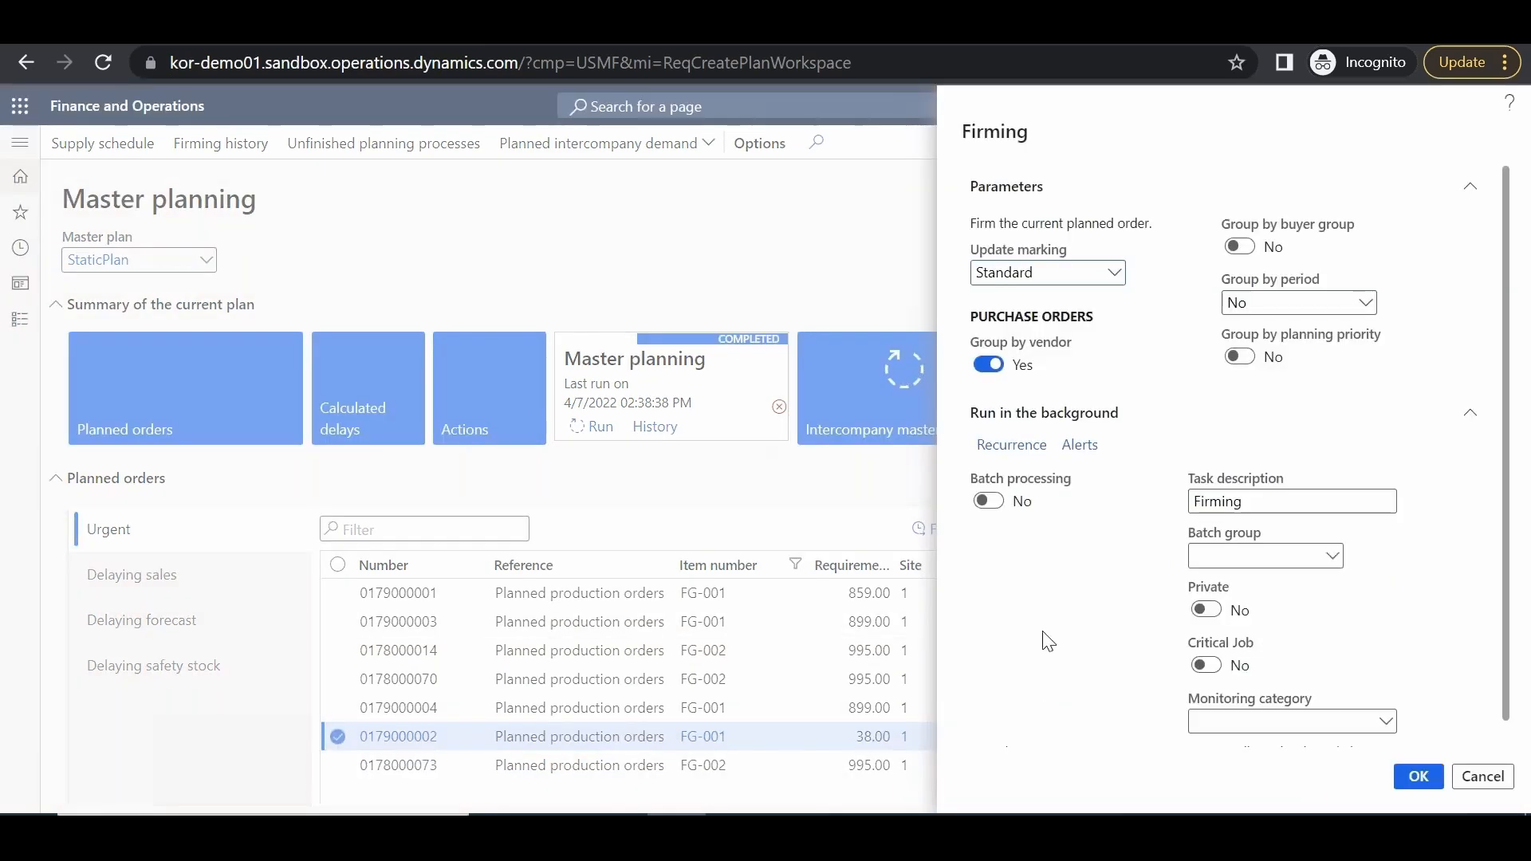
left_click(1426, 788)
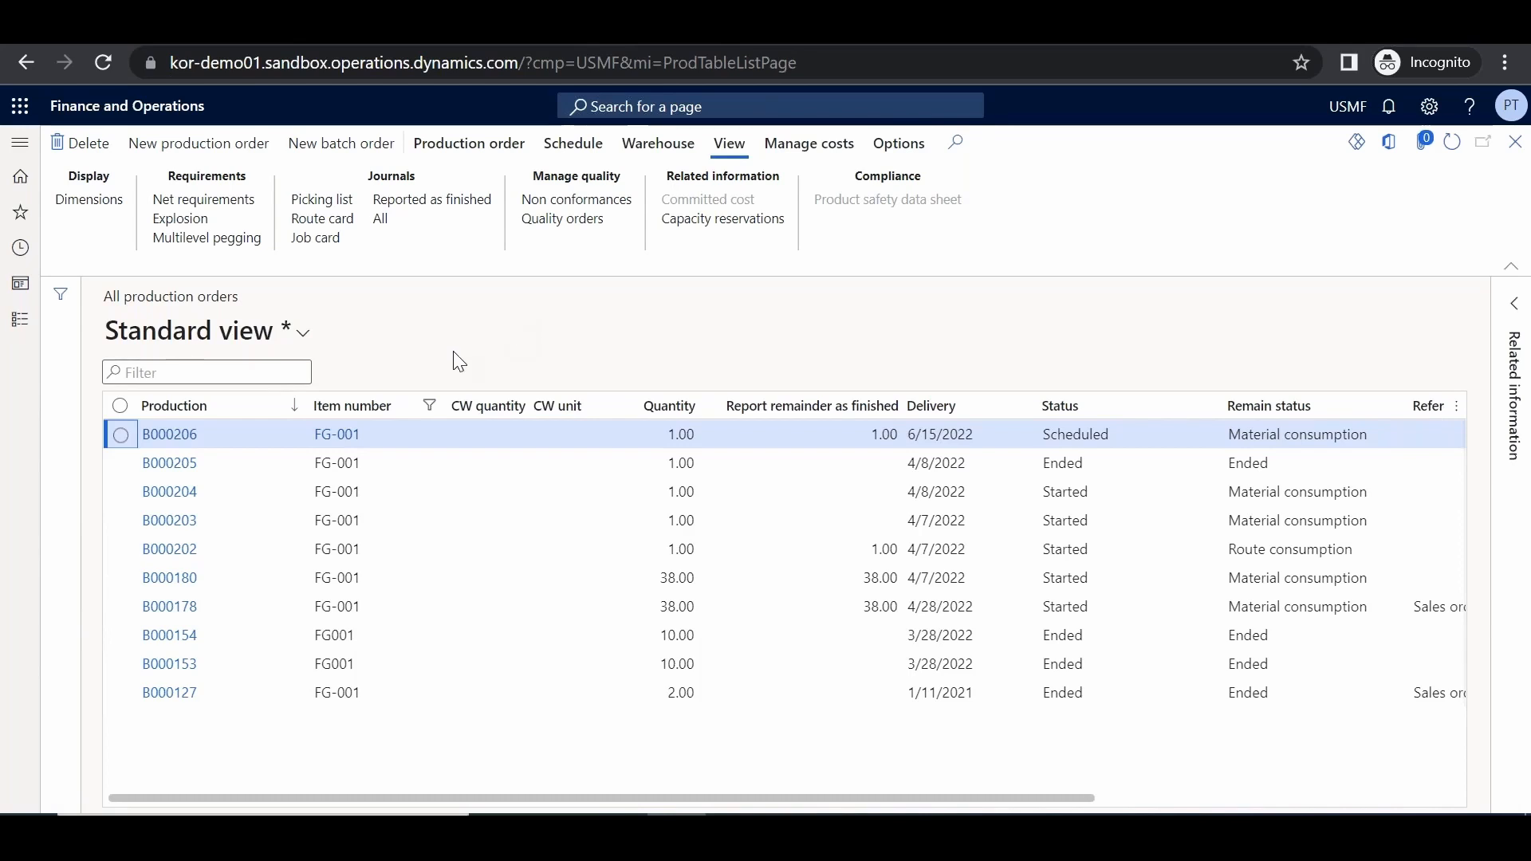
left_click(121, 436)
left_click(469, 143)
left_click(1085, 219)
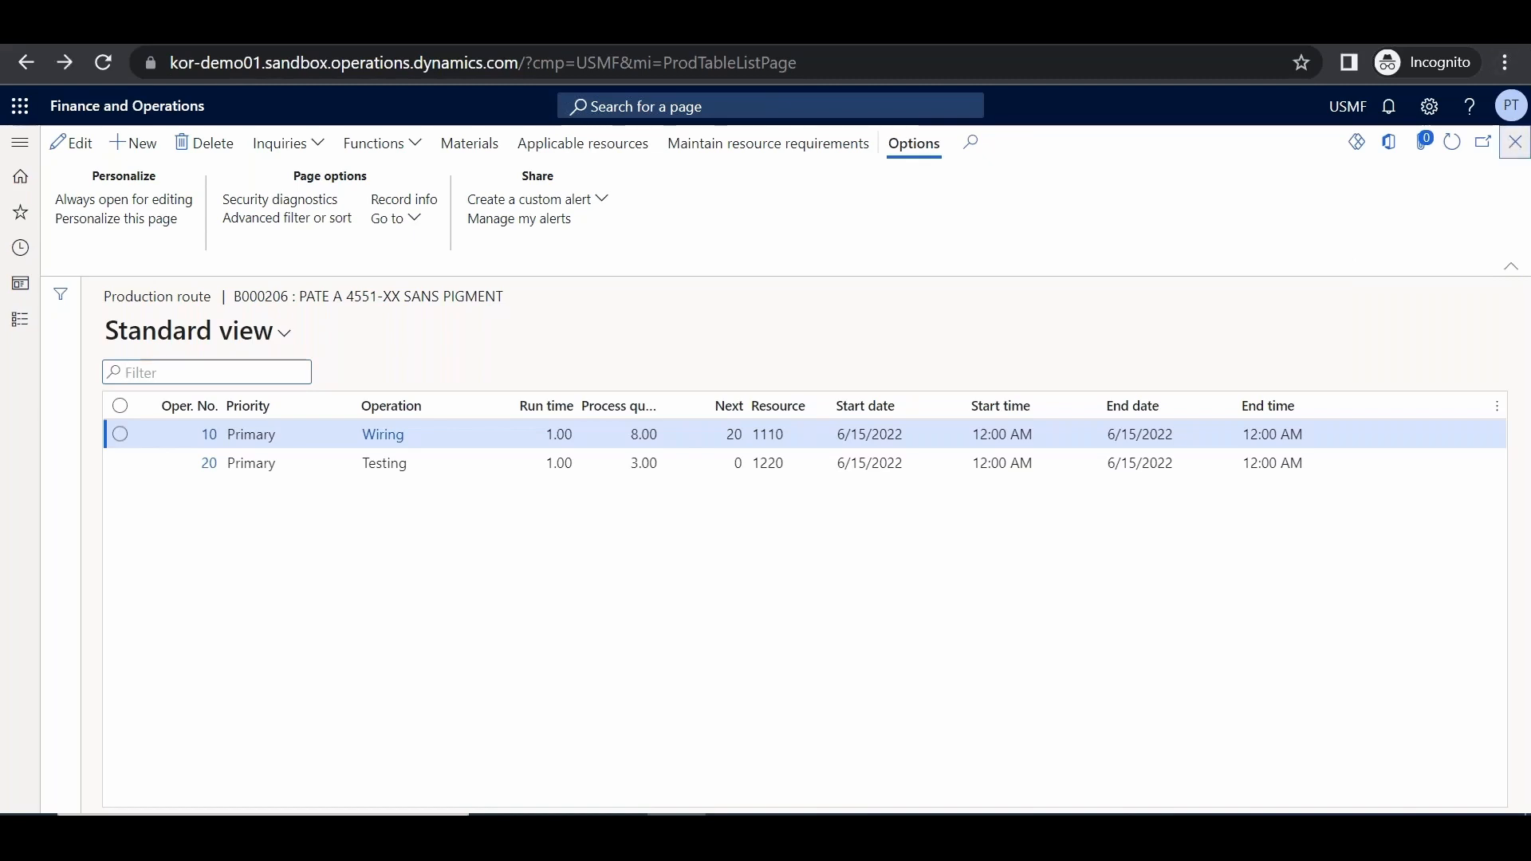
left_click(1515, 142)
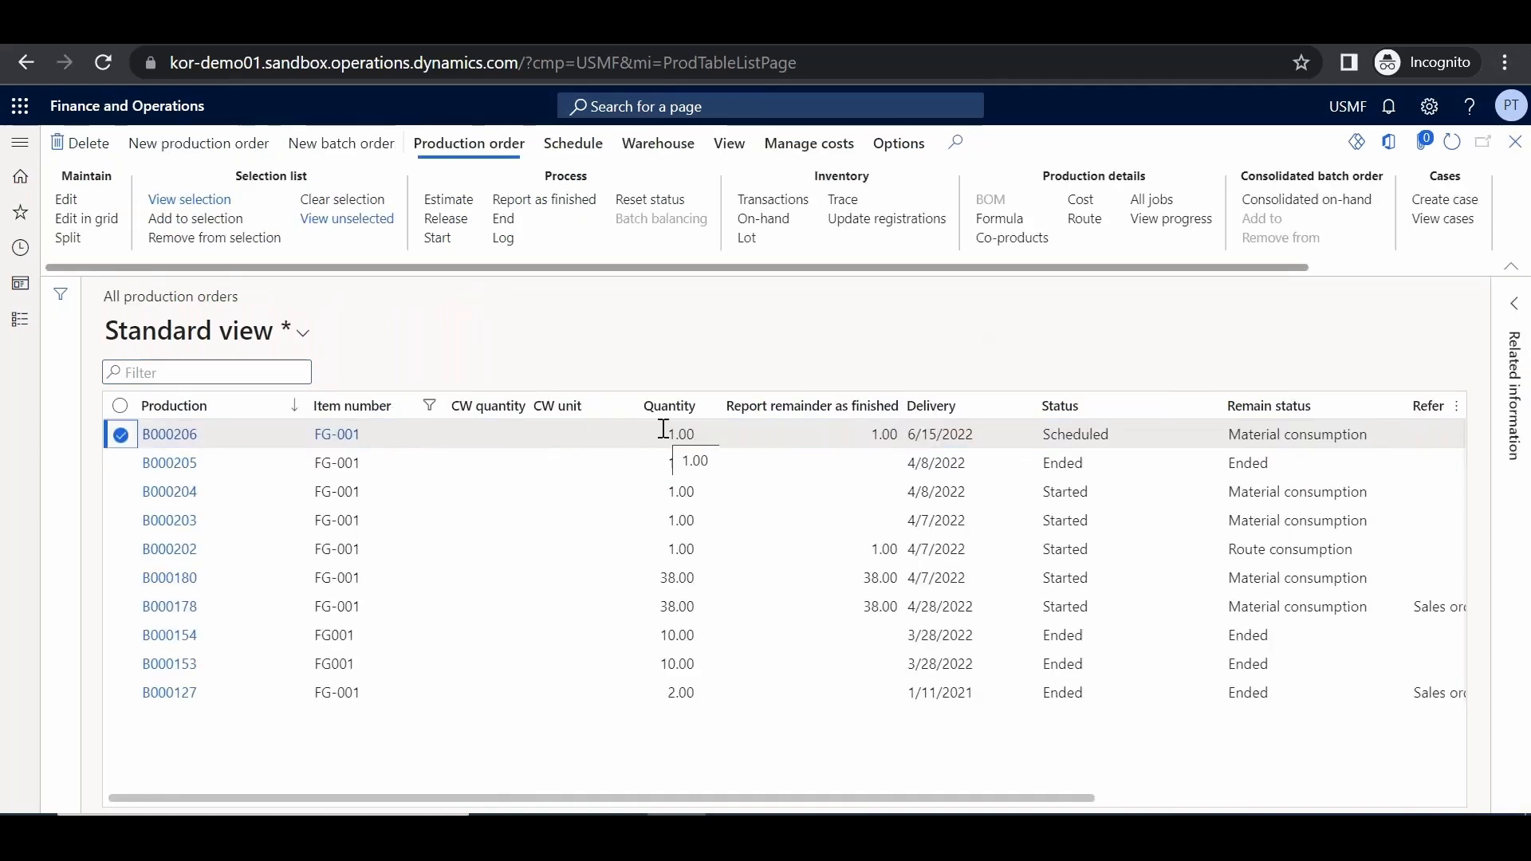
Release production order B000206 and confirm the release
left_click(462, 227)
left_click(1417, 778)
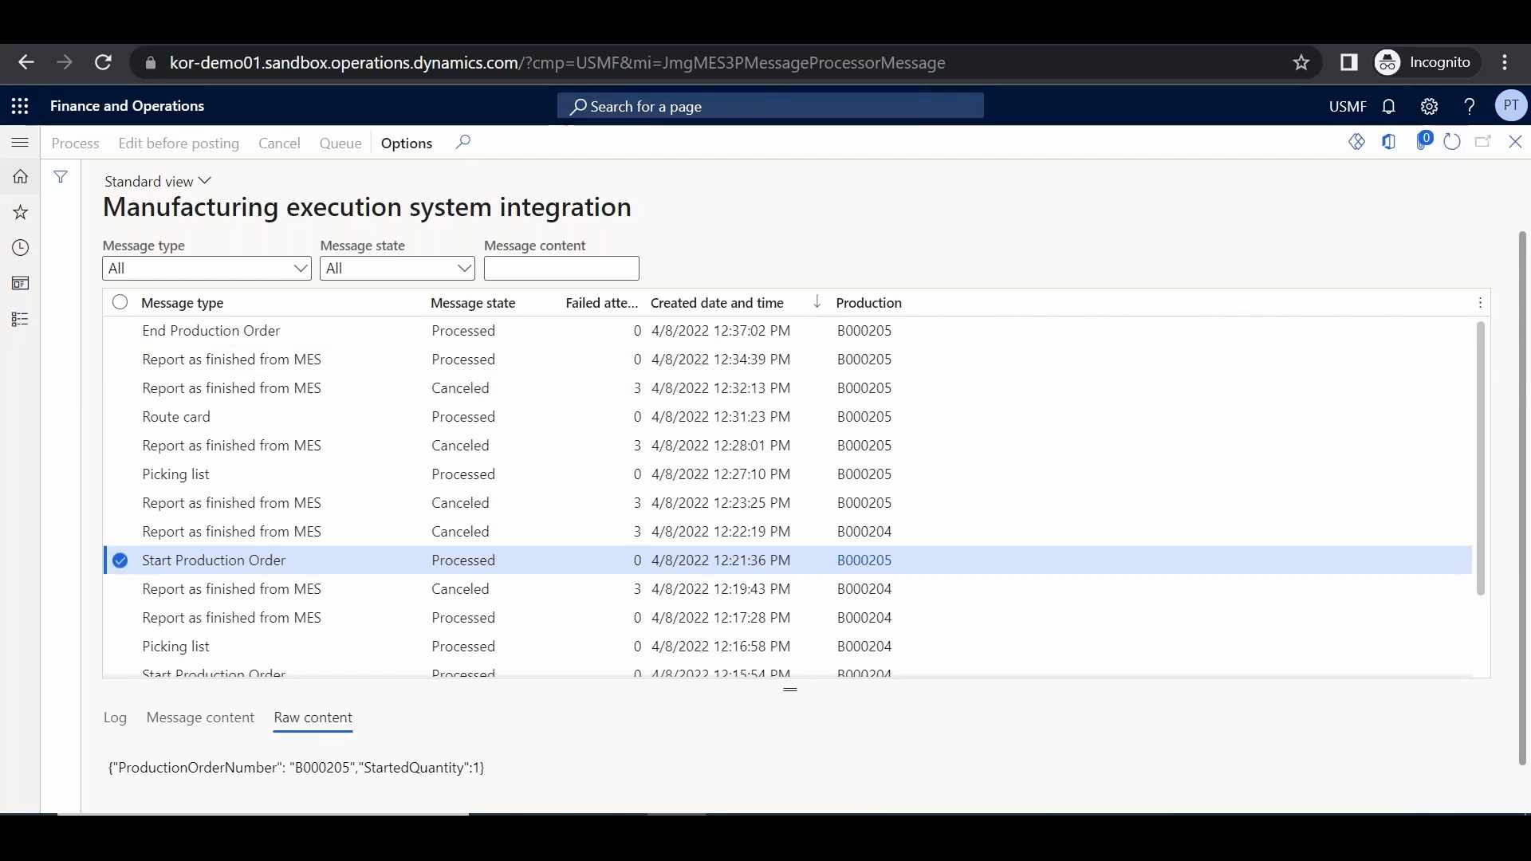
Refresh the MES messages until B000206's start message shows as processed
left_click(1451, 142)
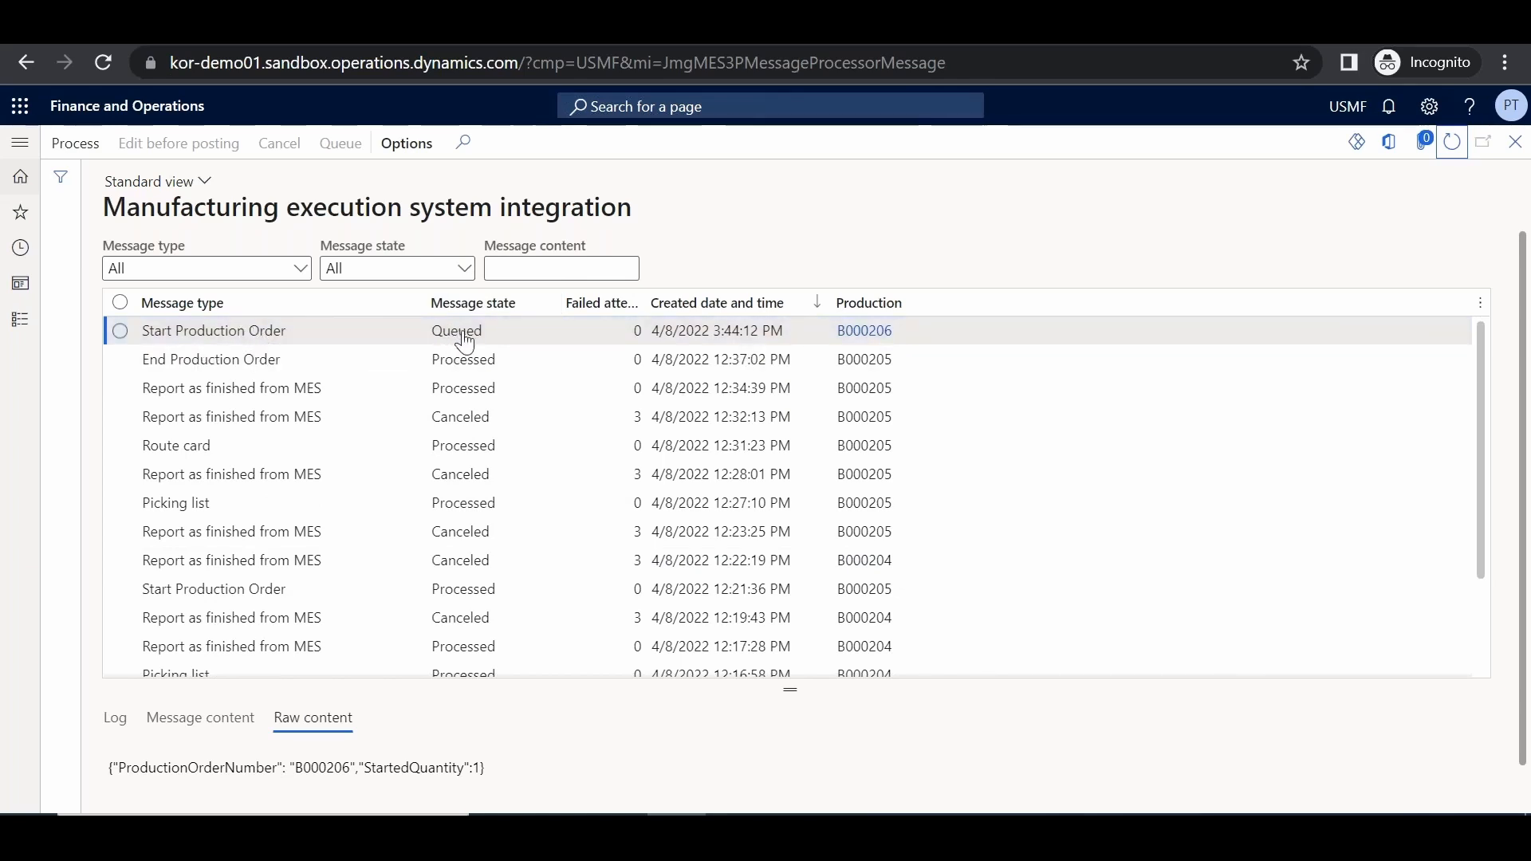
left_click(1450, 145)
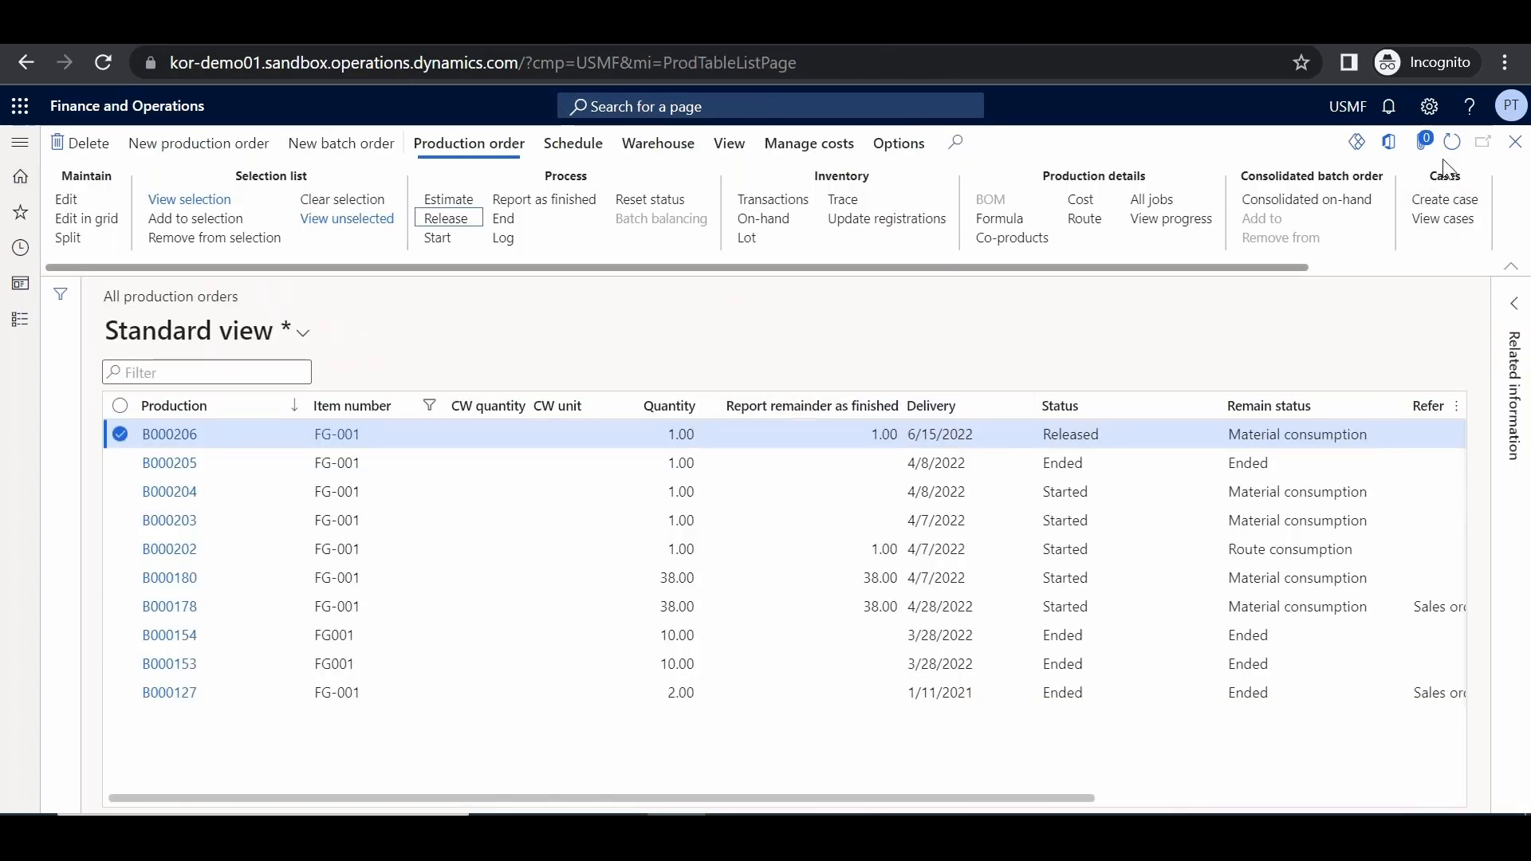
left_click(1452, 142)
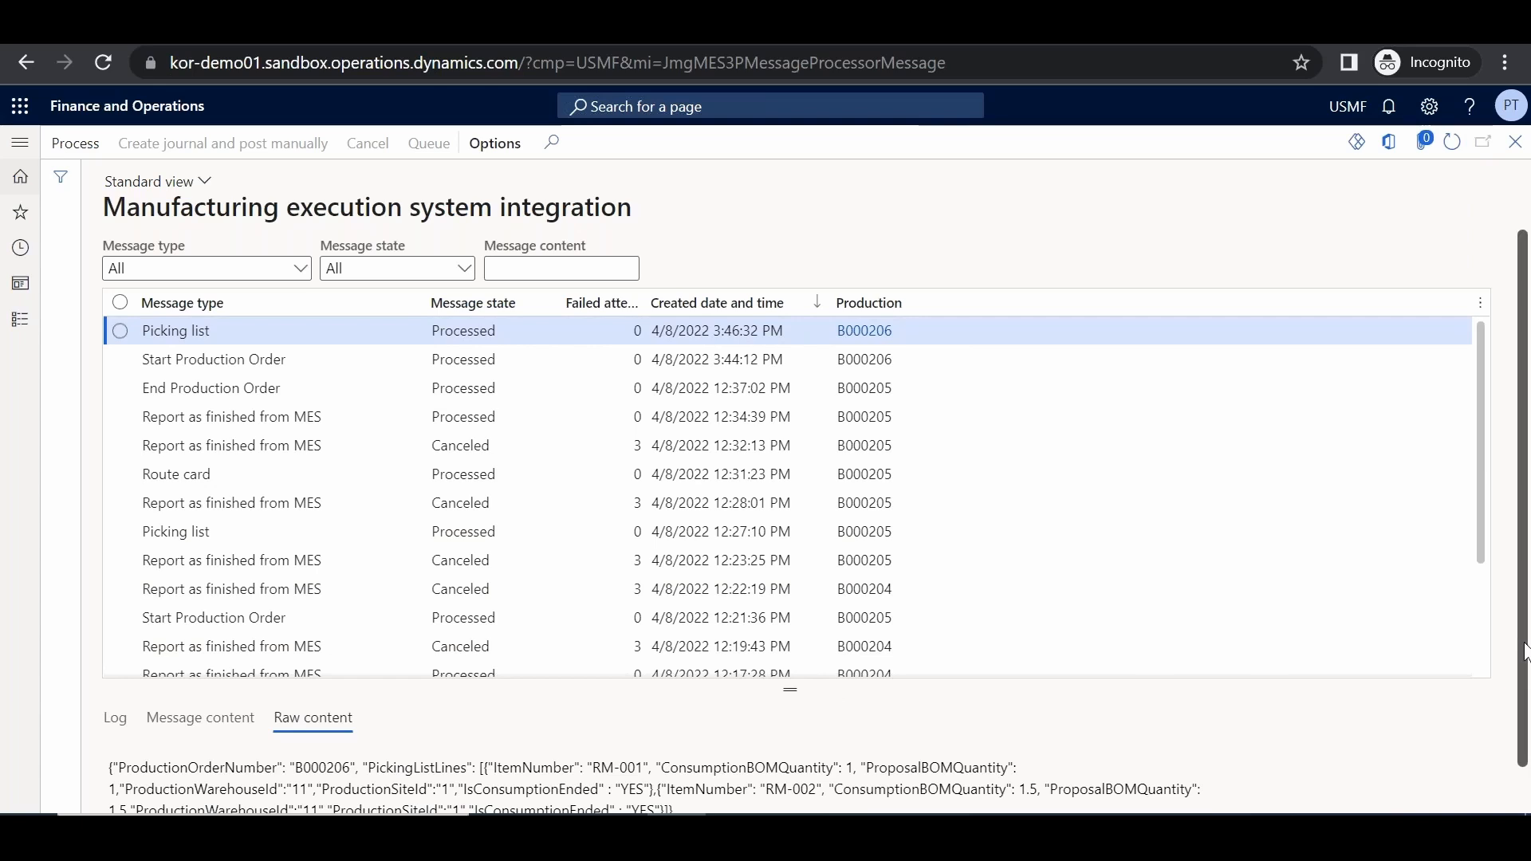
Inspect the B000206 picking list message's content and processing log, then return to All production orders
scroll(1524, 652, "down", 1)
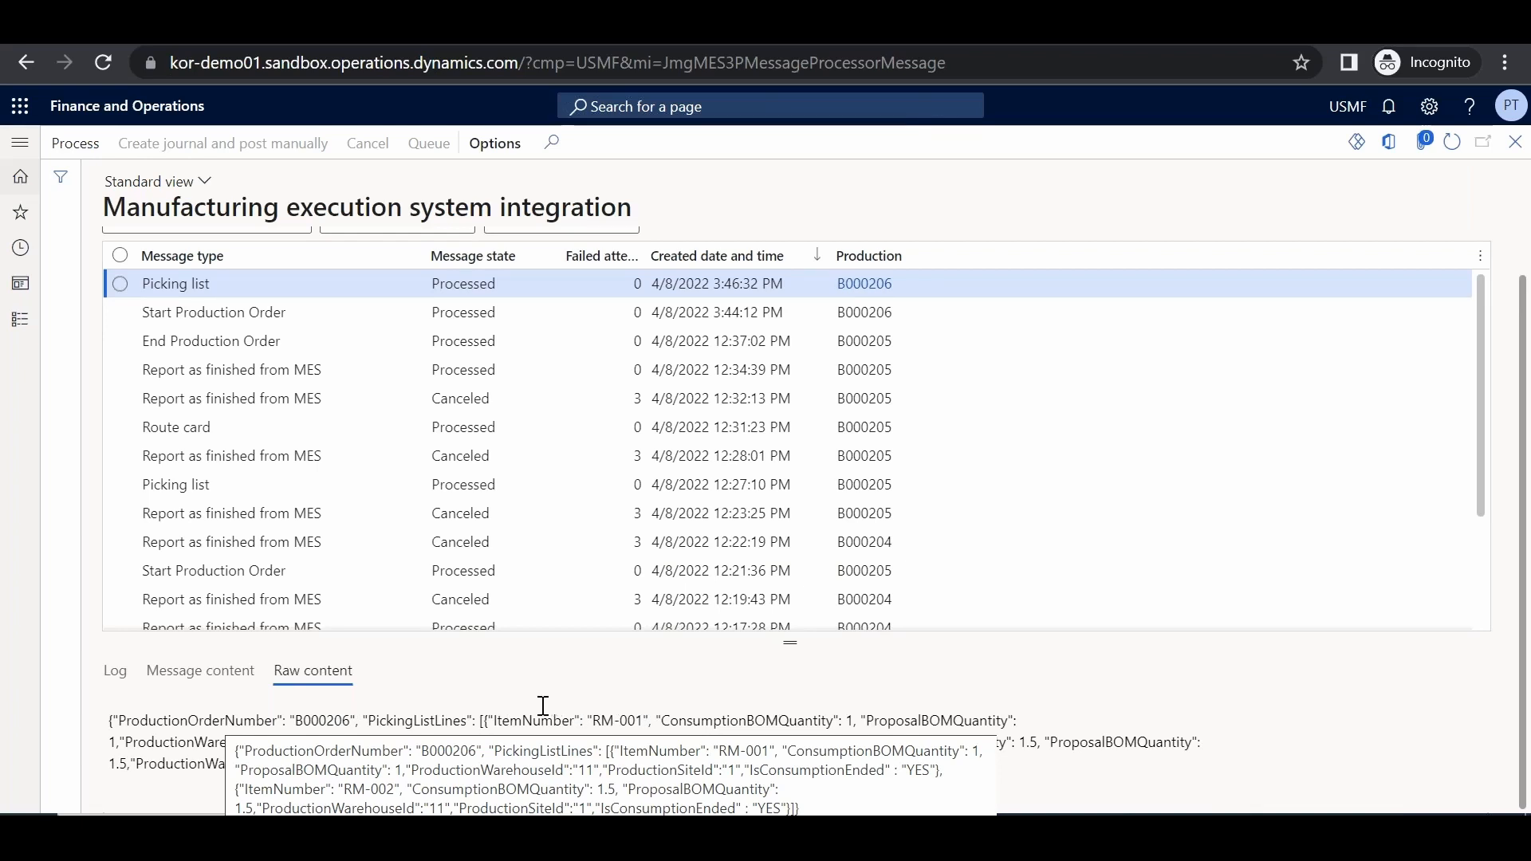
left_click(185, 673)
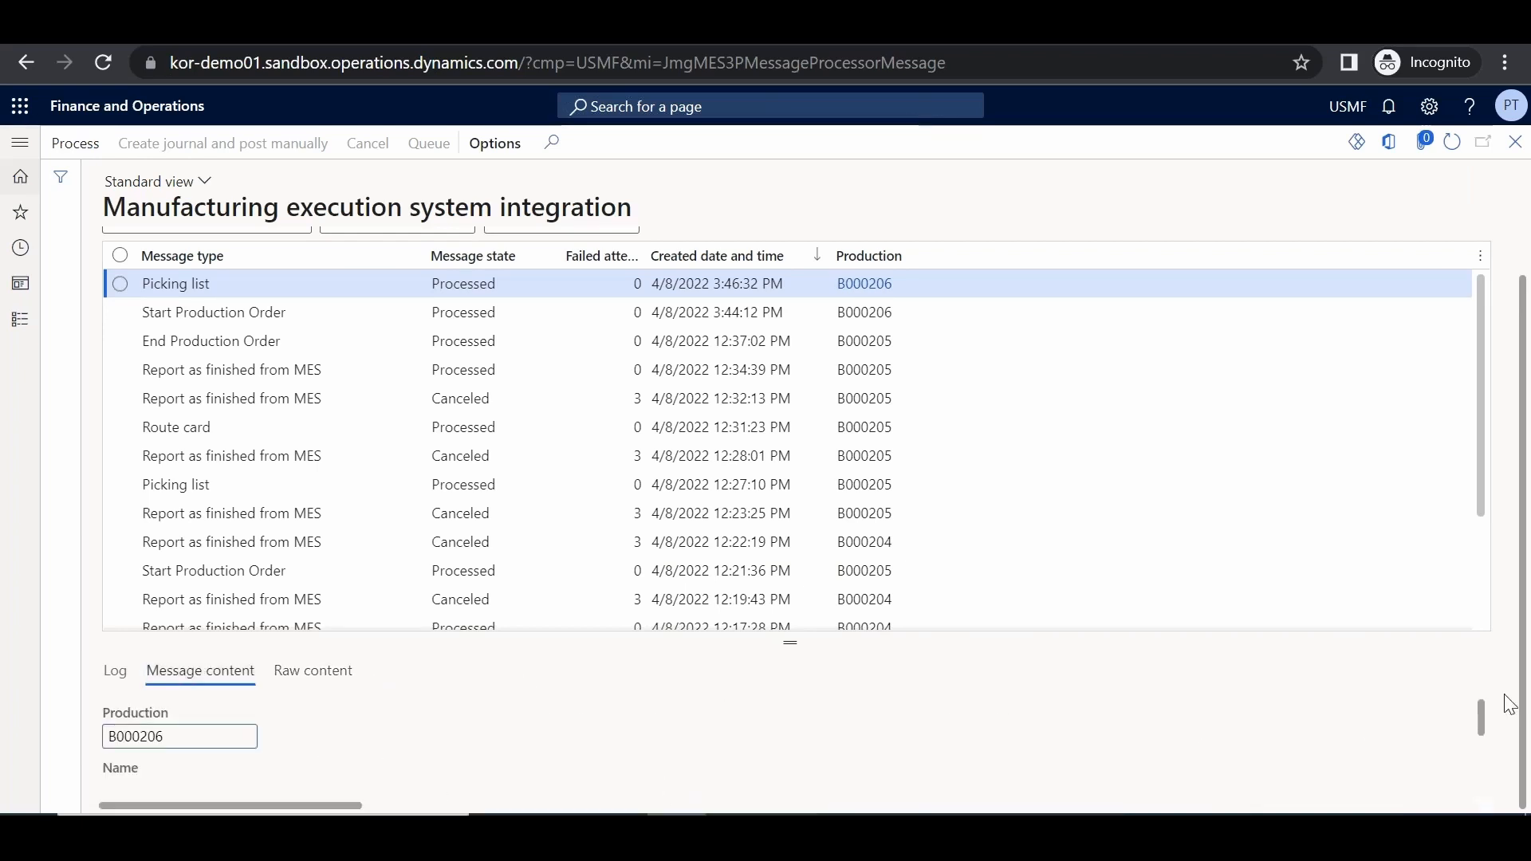
left_click_drag(1481, 713, 1481, 770)
left_click_drag(343, 806, 703, 809)
left_click_drag(582, 808, 427, 809)
left_click(115, 671)
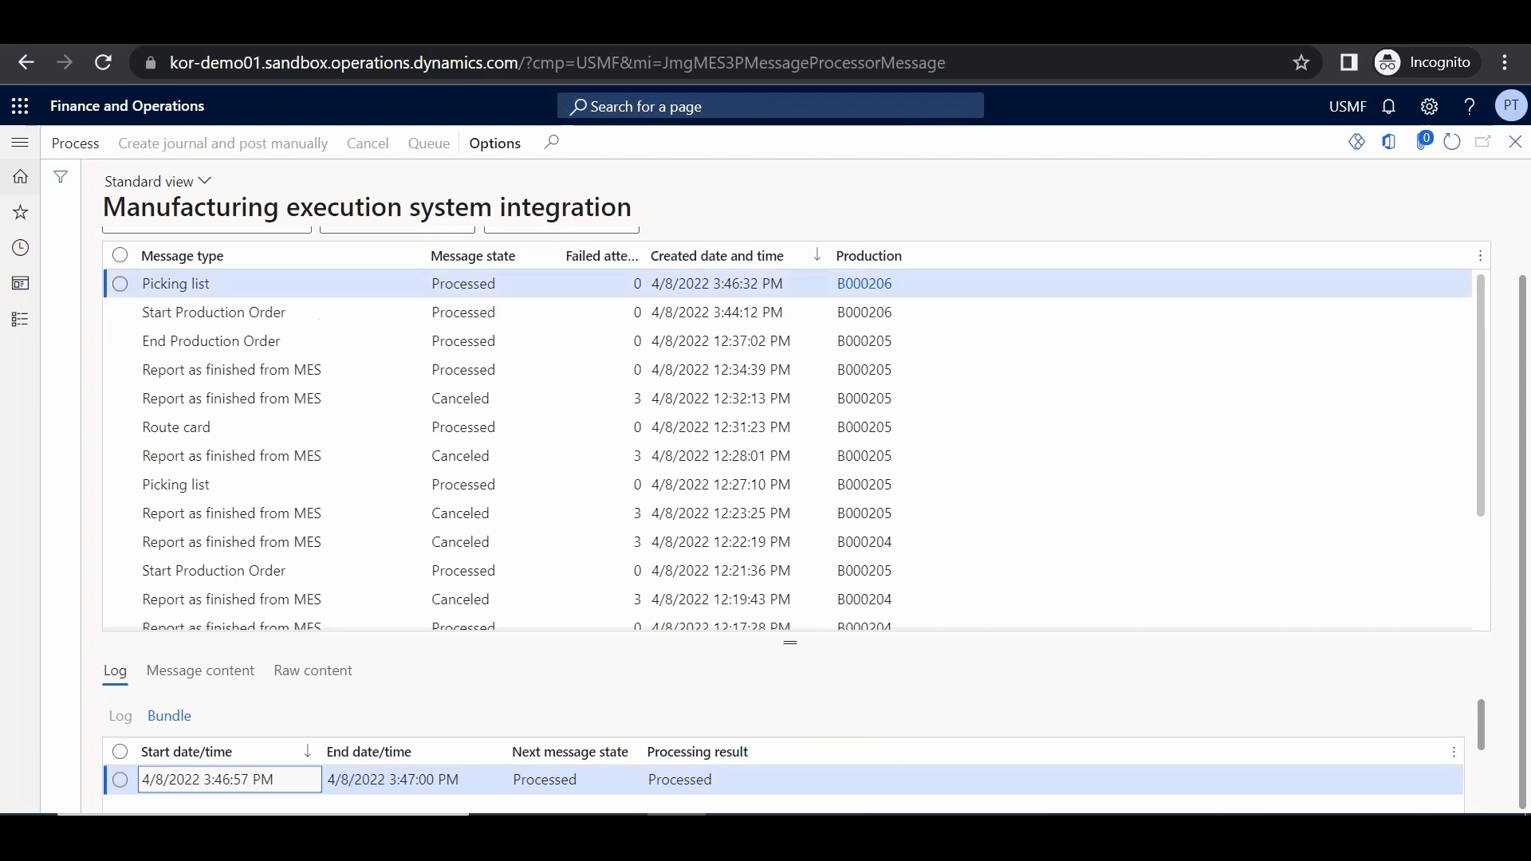
key("Escape")
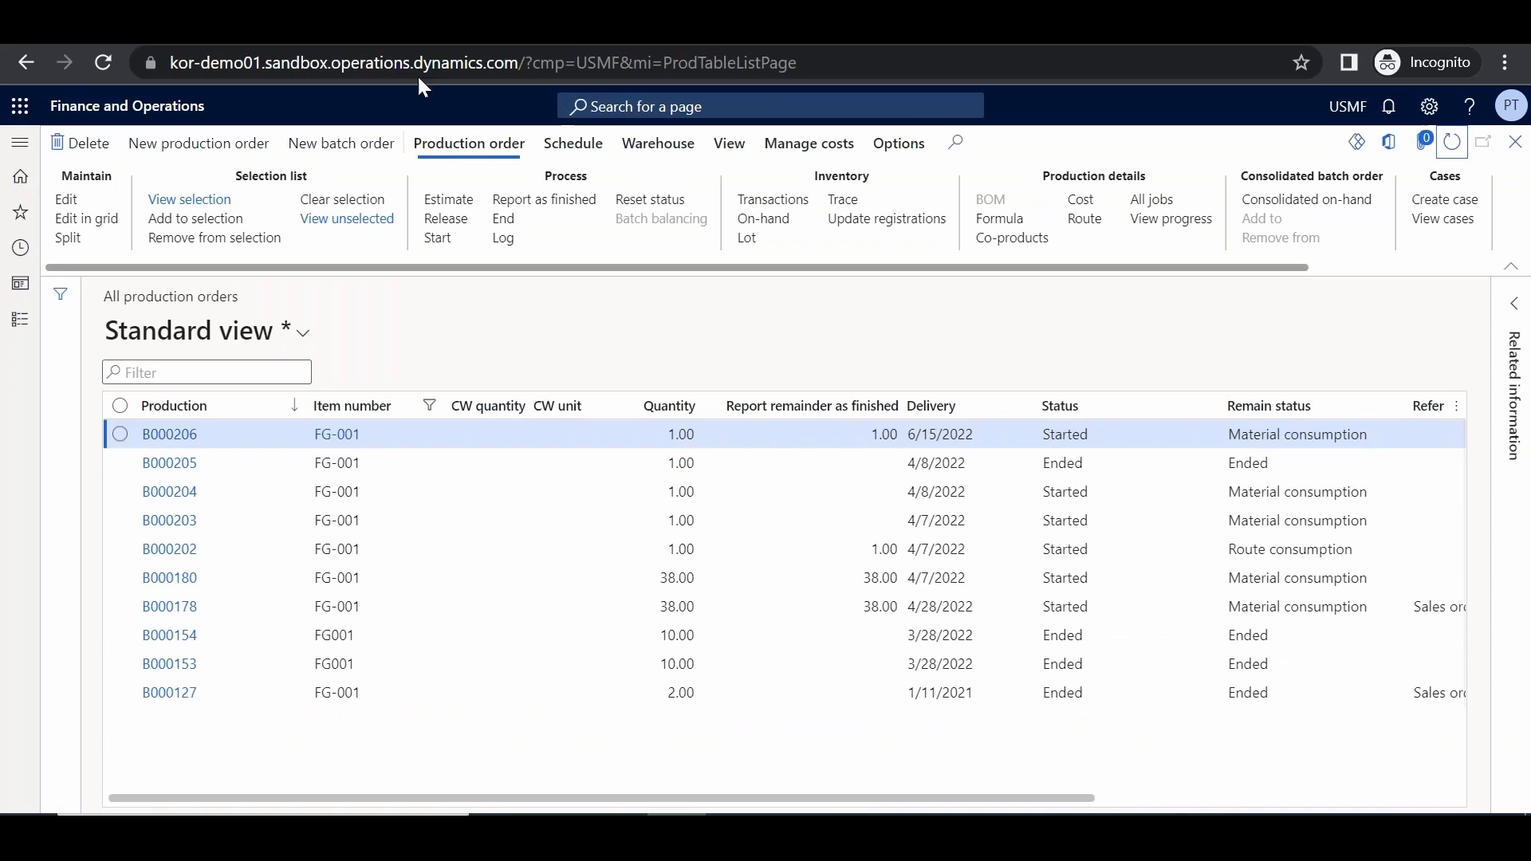
left_click(727, 150)
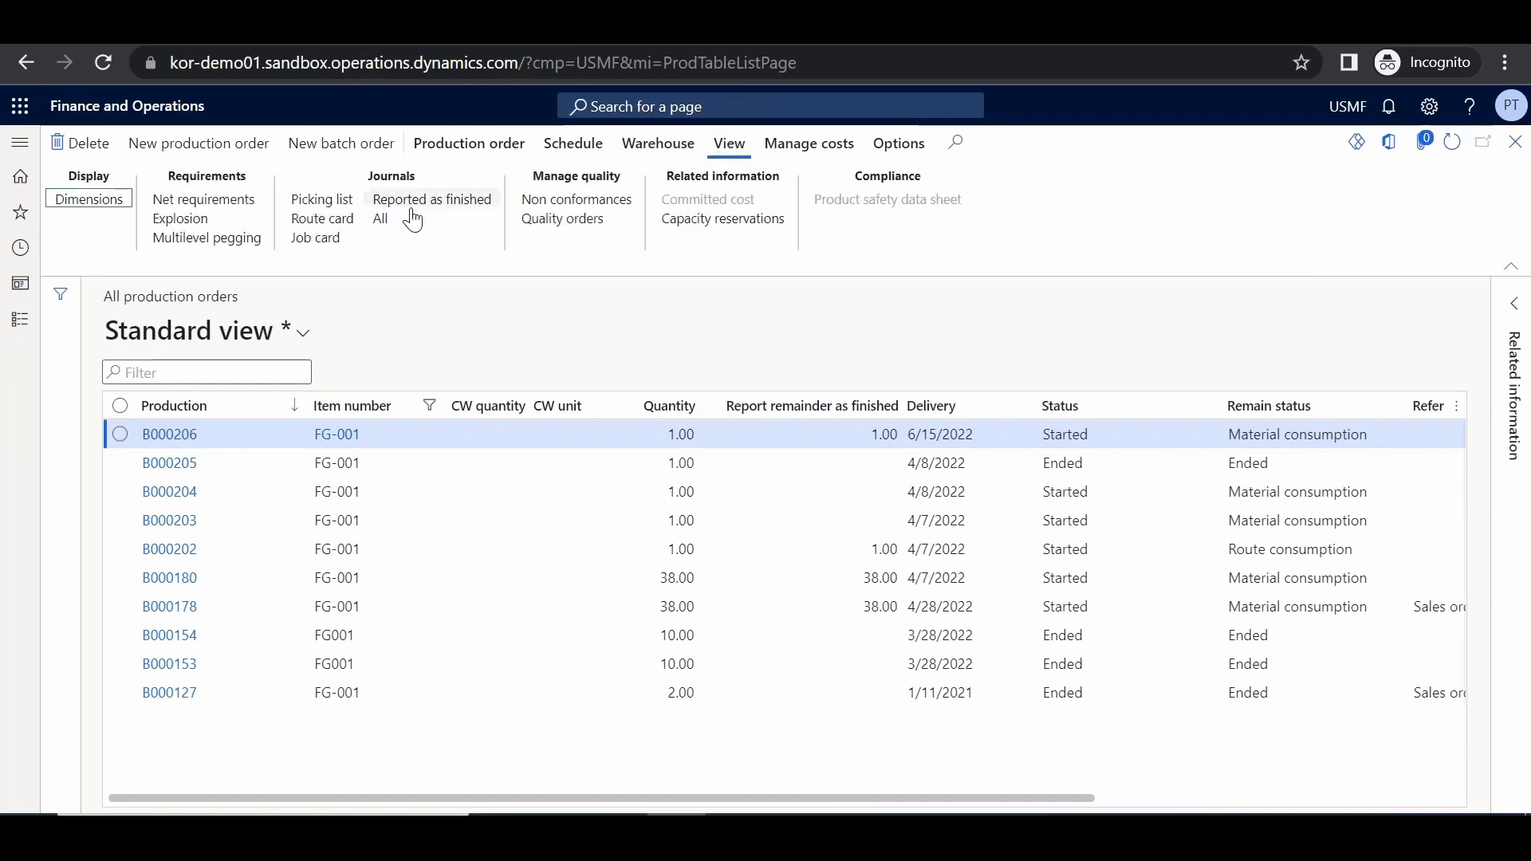
left_click(321, 199)
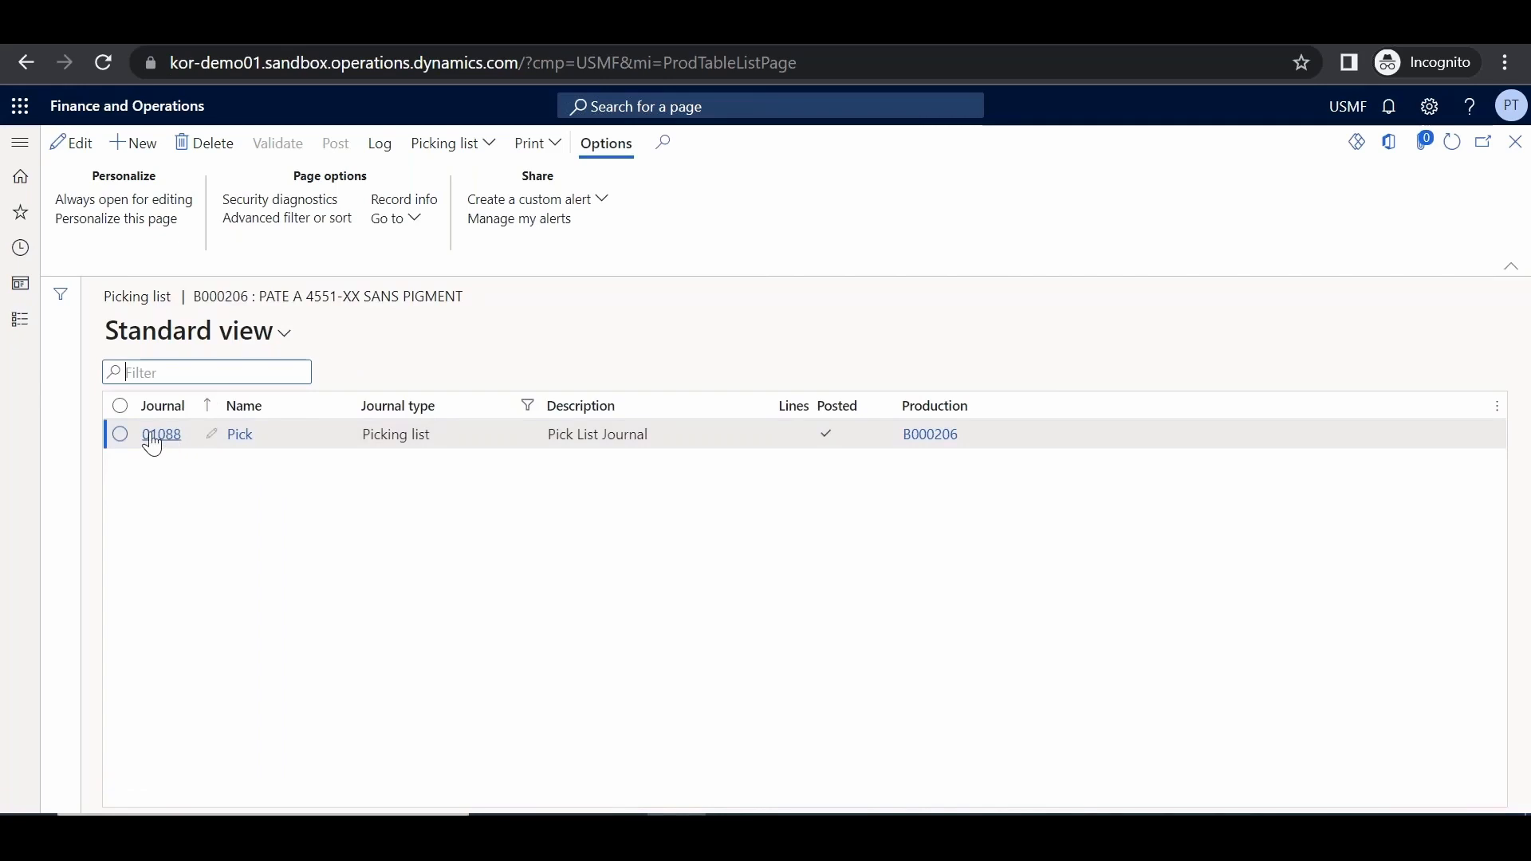
left_click(151, 437)
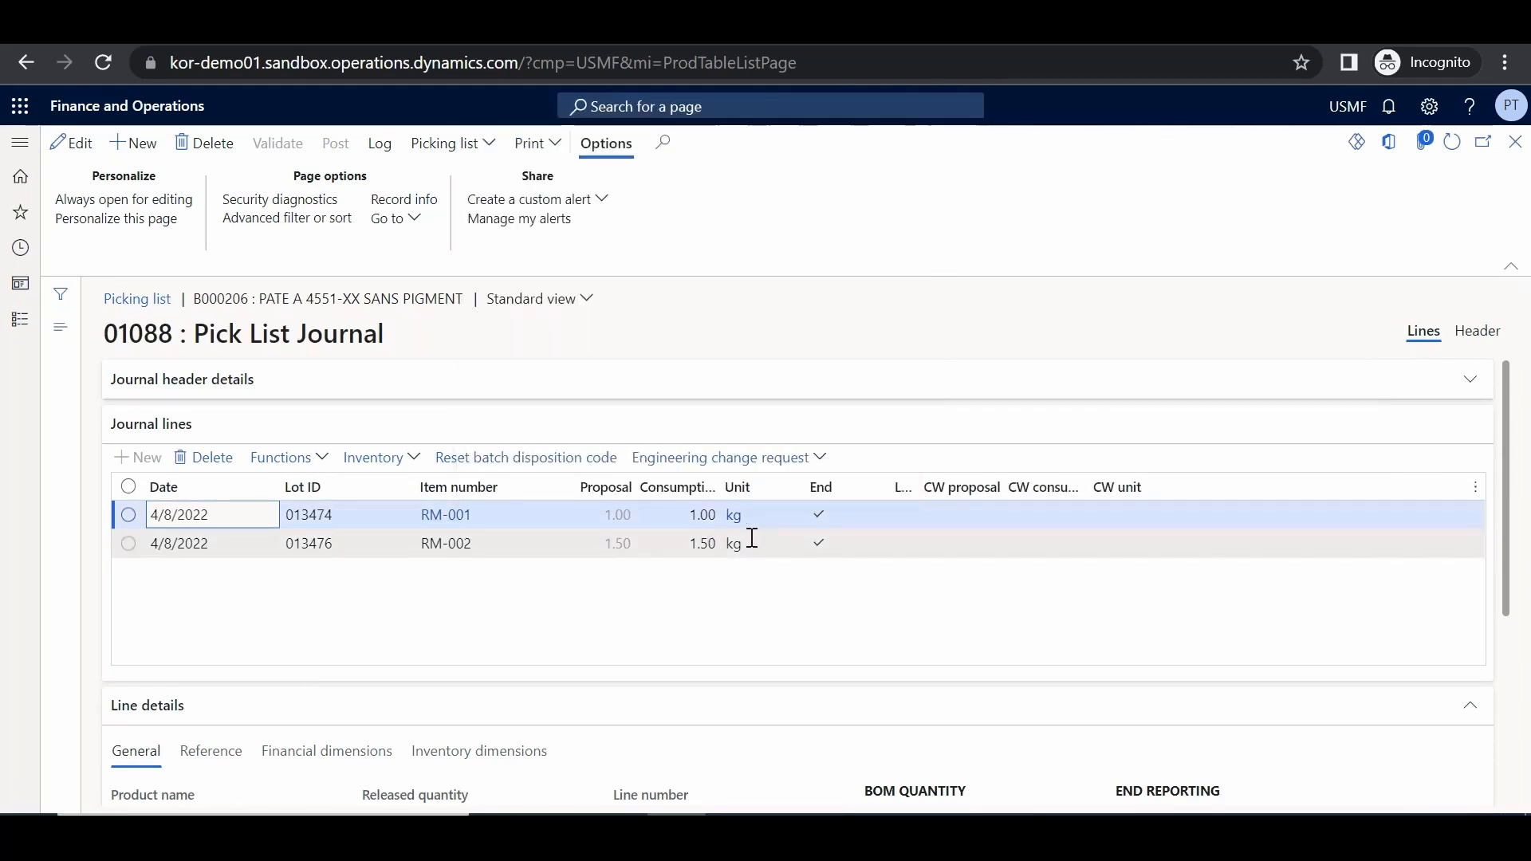
left_click(1515, 142)
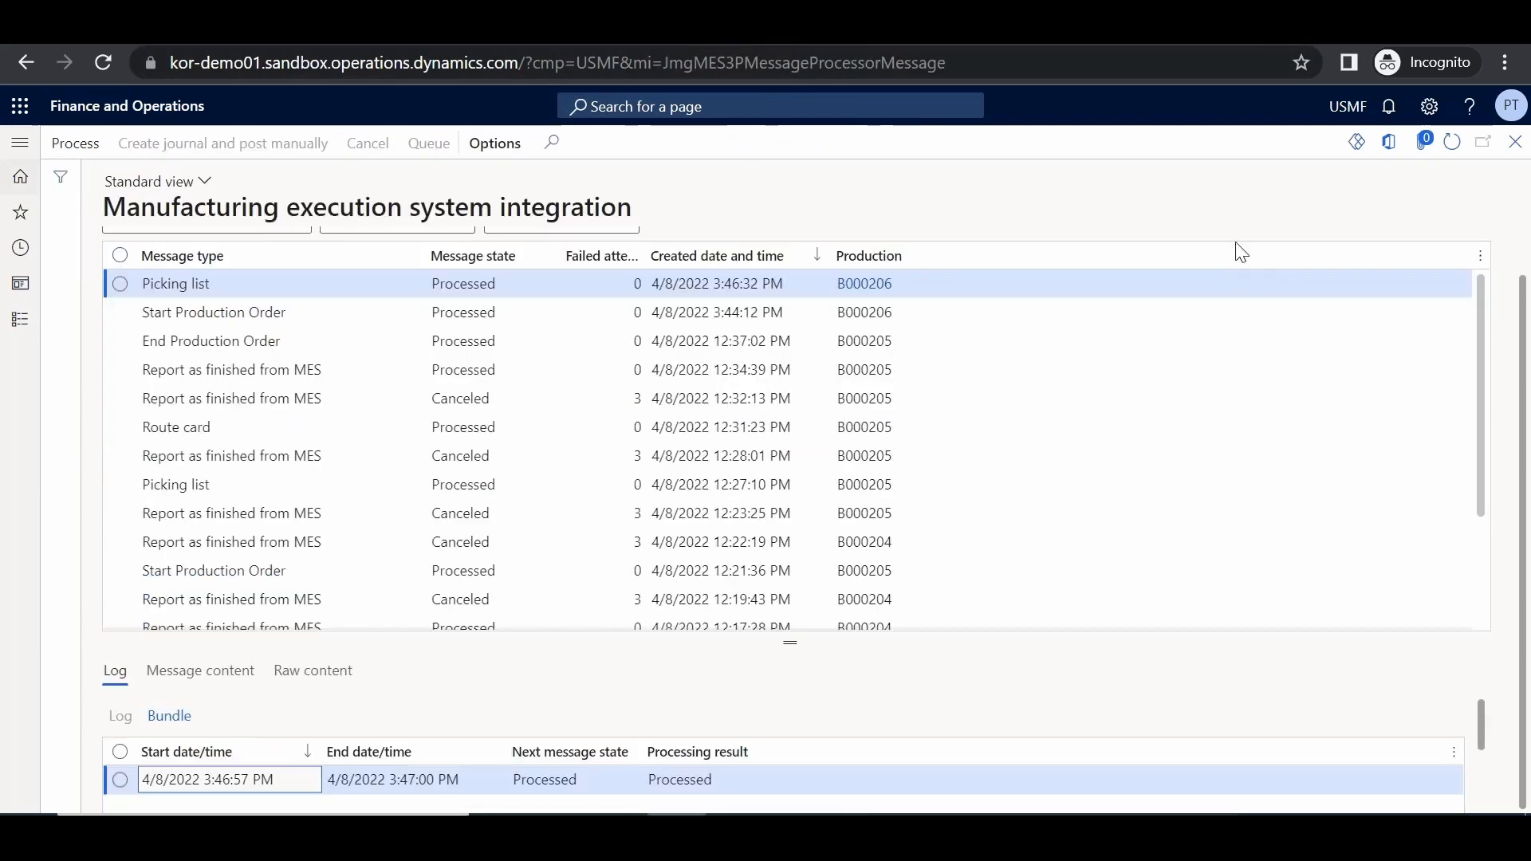
Refresh the MES messages until B000206's route card message shows Processed, then go to All production orders
left_click(1453, 143)
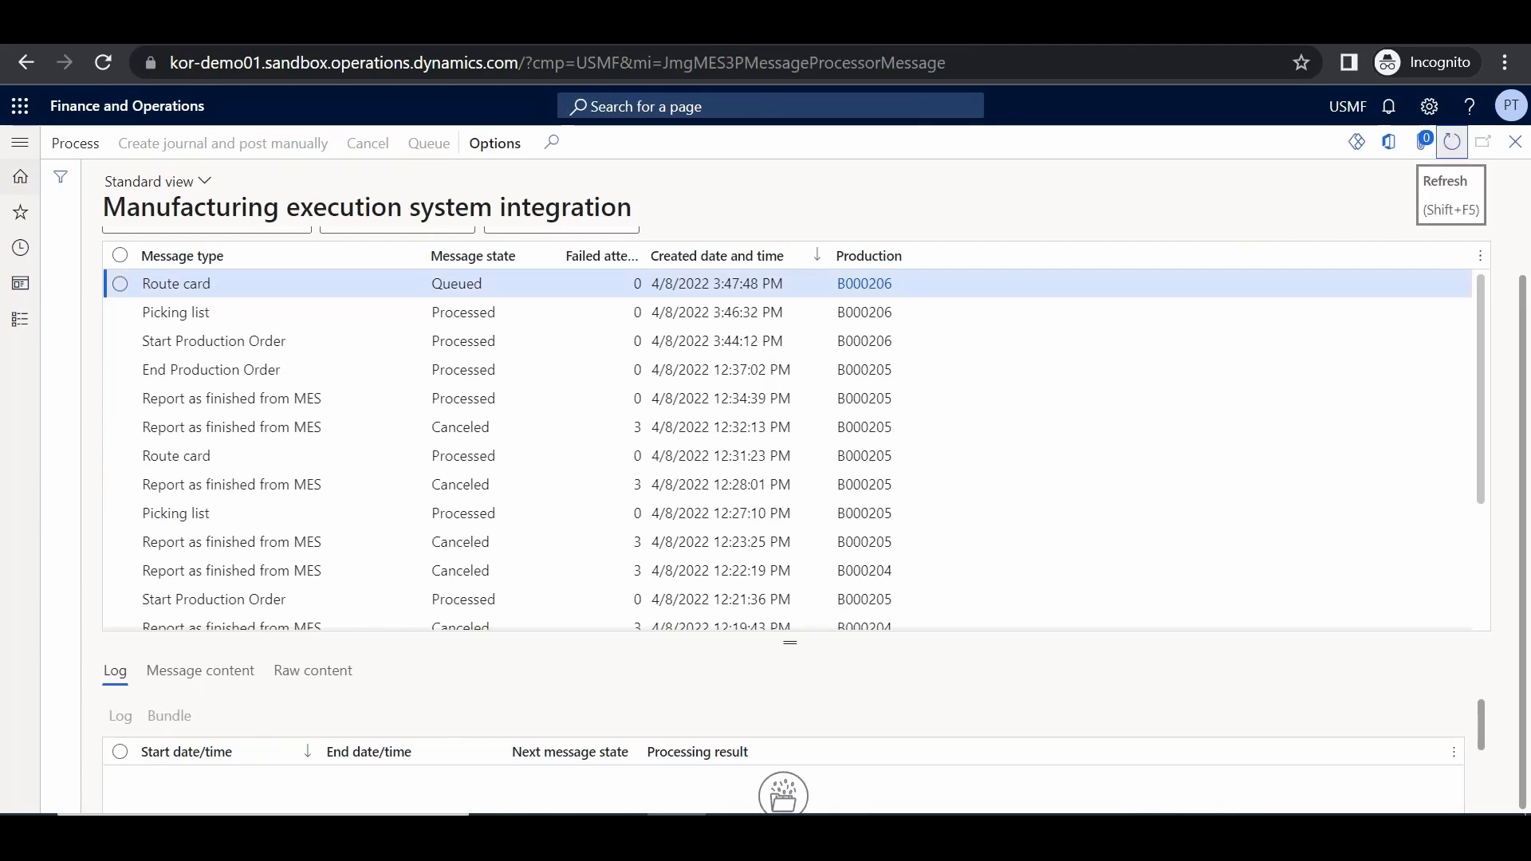
left_click(1453, 143)
left_click(1452, 142)
left_click(1452, 142)
left_click(1452, 142)
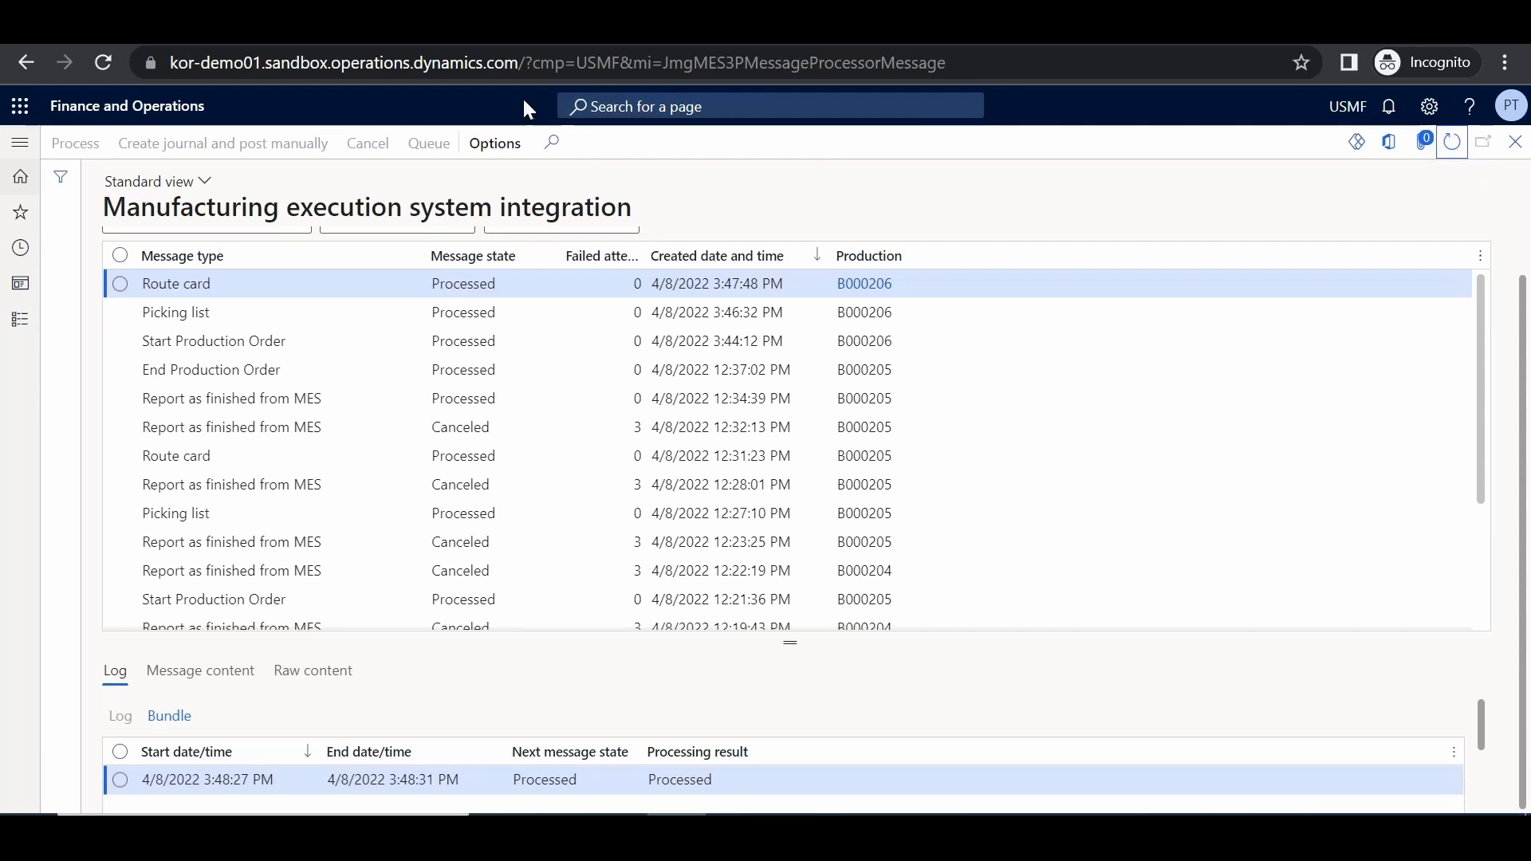
key("ctrl+Tab")
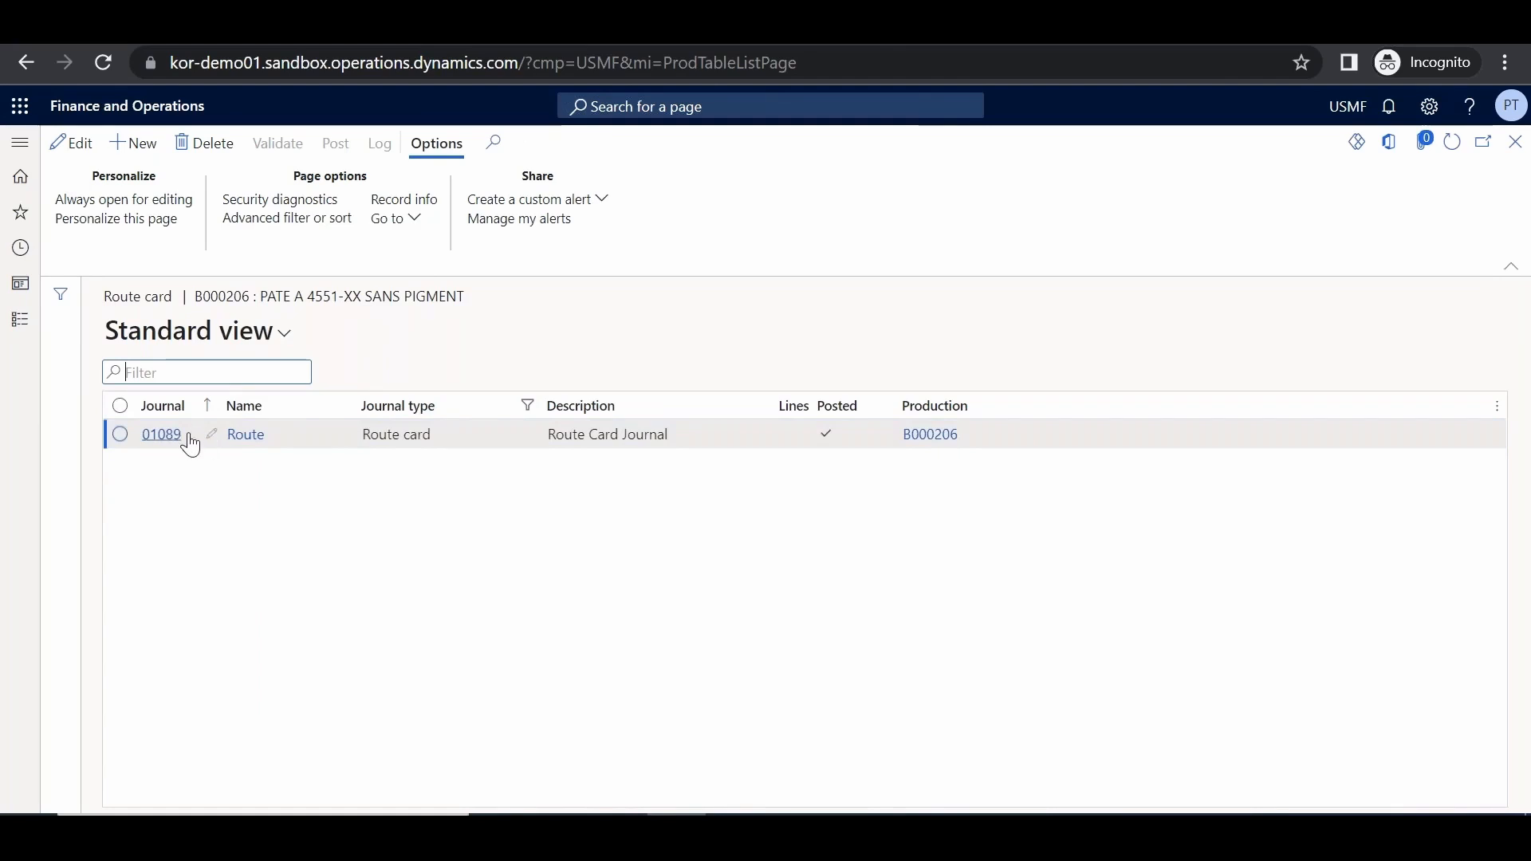
Check that route card journal 01089 lists operations 10 and 20, then close the journal lines and list
left_click(161, 434)
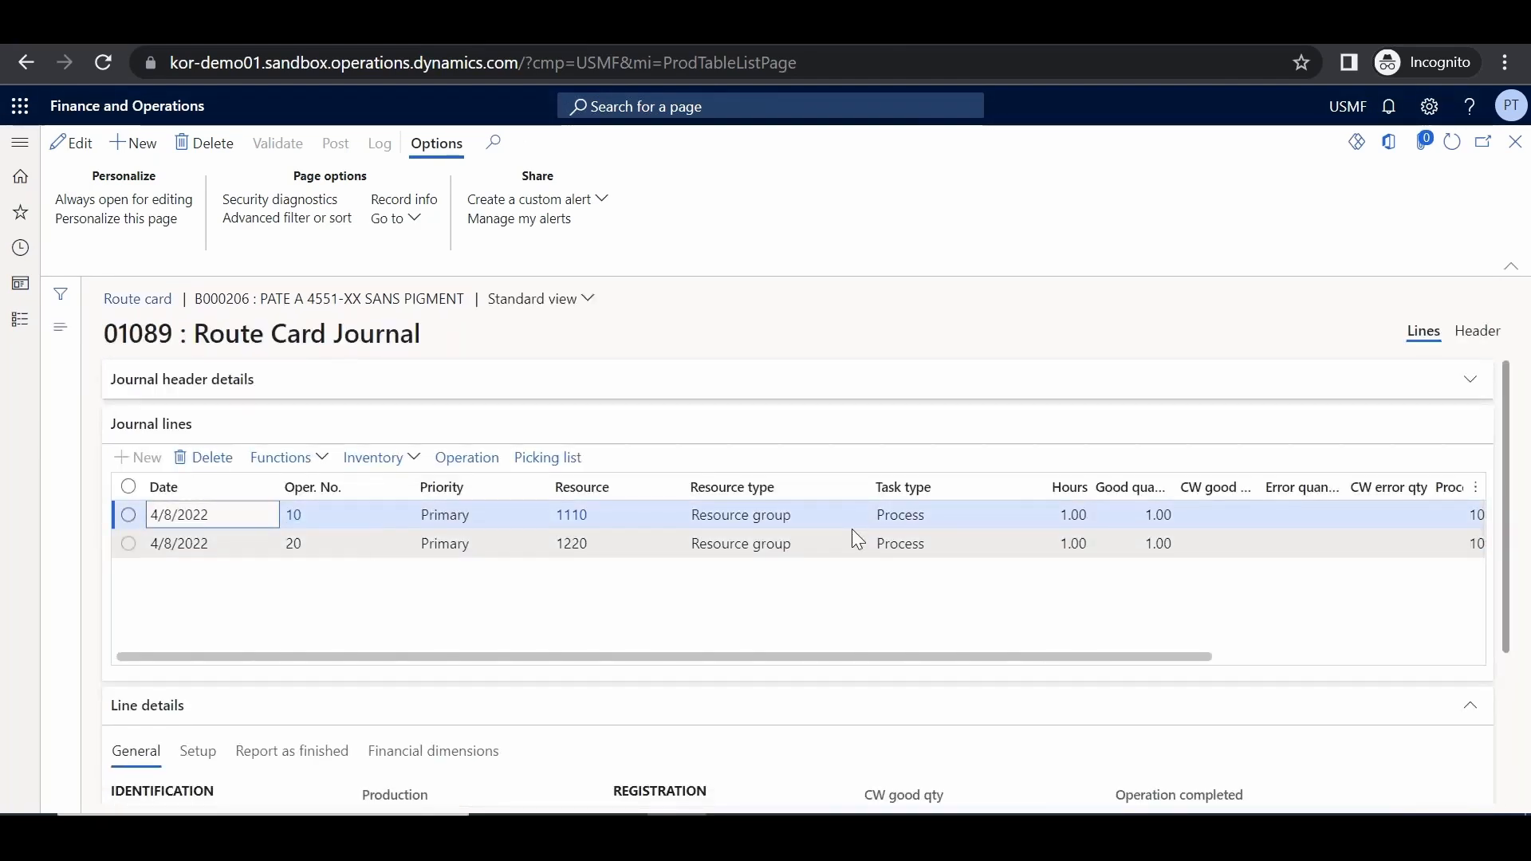
left_click(1516, 143)
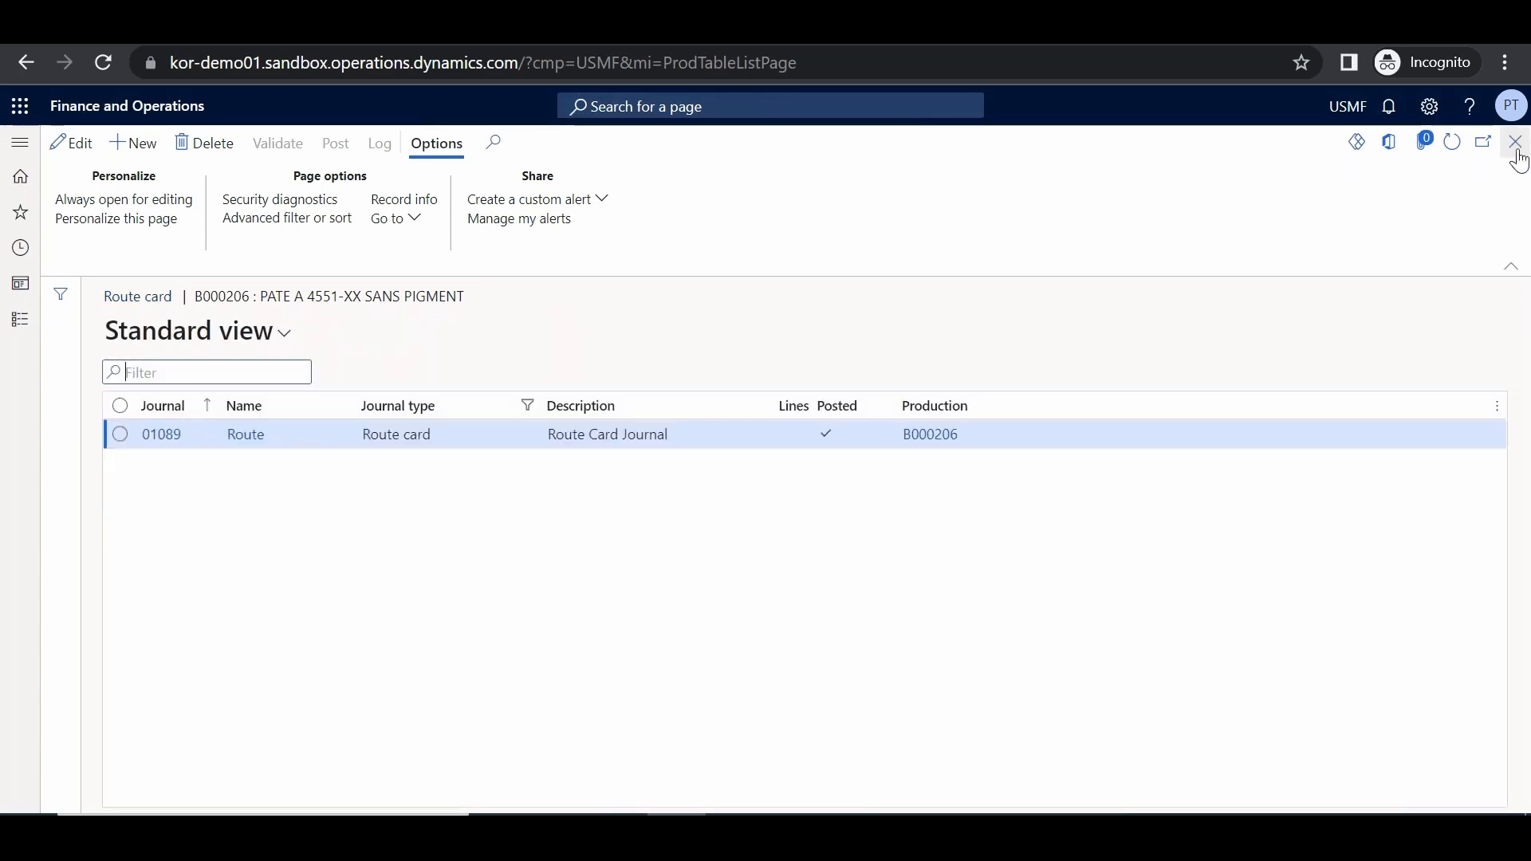
left_click(1515, 142)
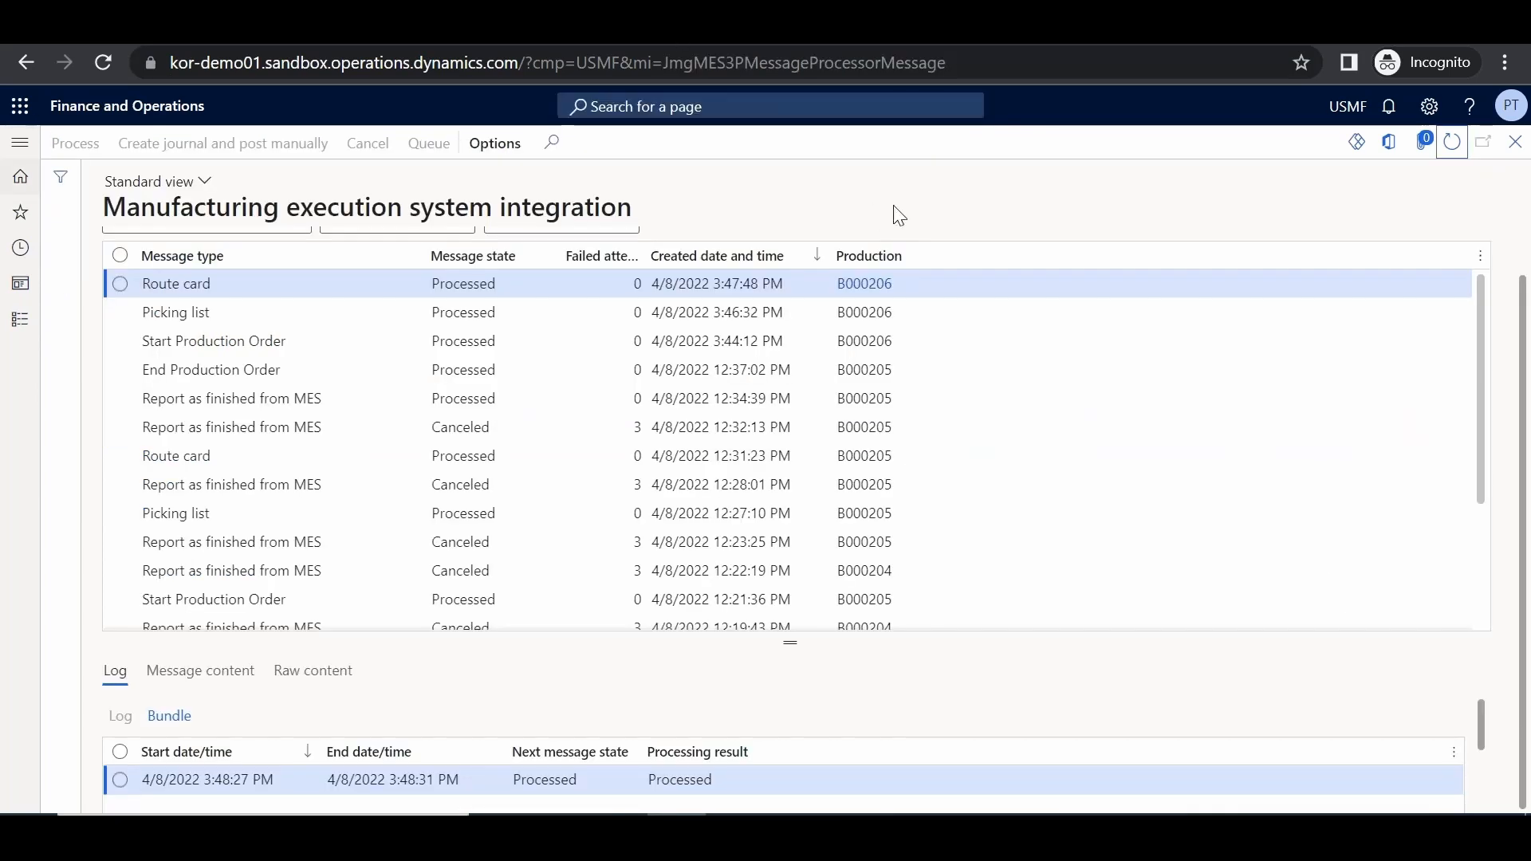
Refresh the MES messages until B000206's Report as finished from MES message shows Processed
left_click(1452, 144)
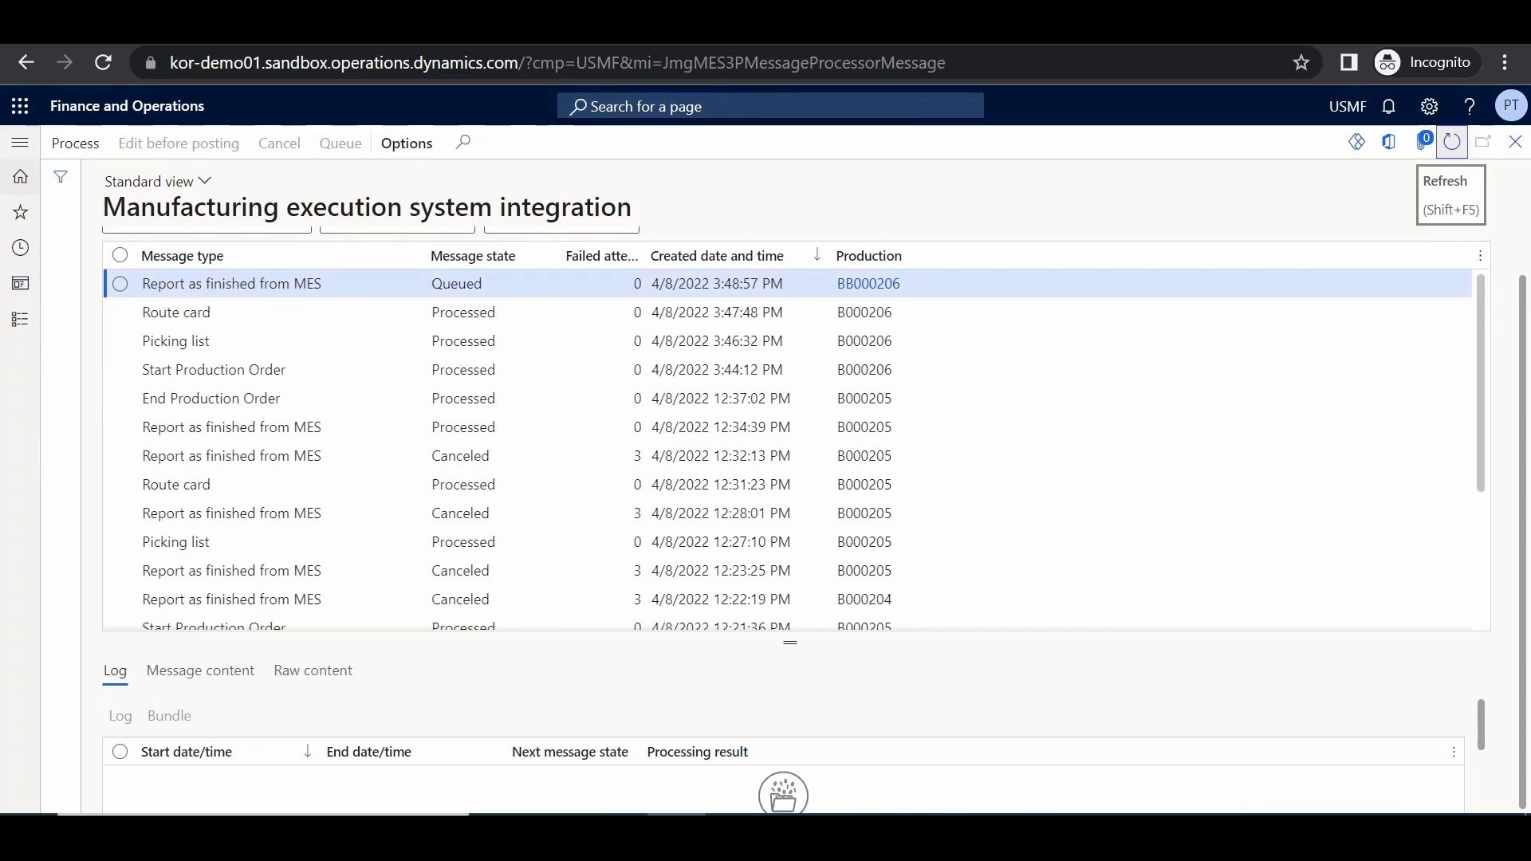
left_click(1453, 142)
left_click(1453, 142)
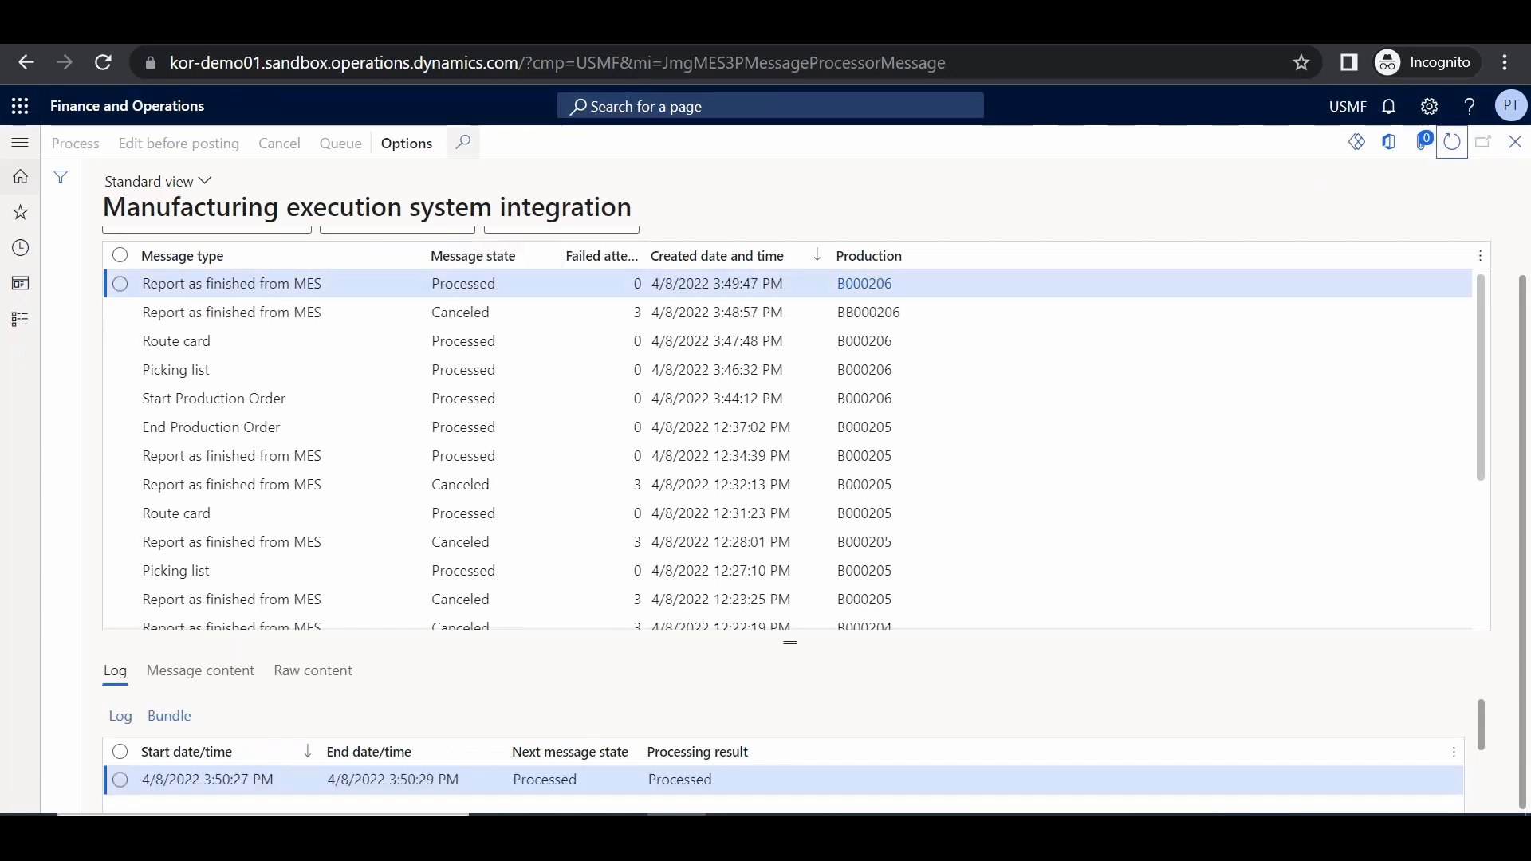
Check that report-as-finished journal 01090 posts 1.00 of FG-001, then close back to MES messages
key("ctrl+Tab")
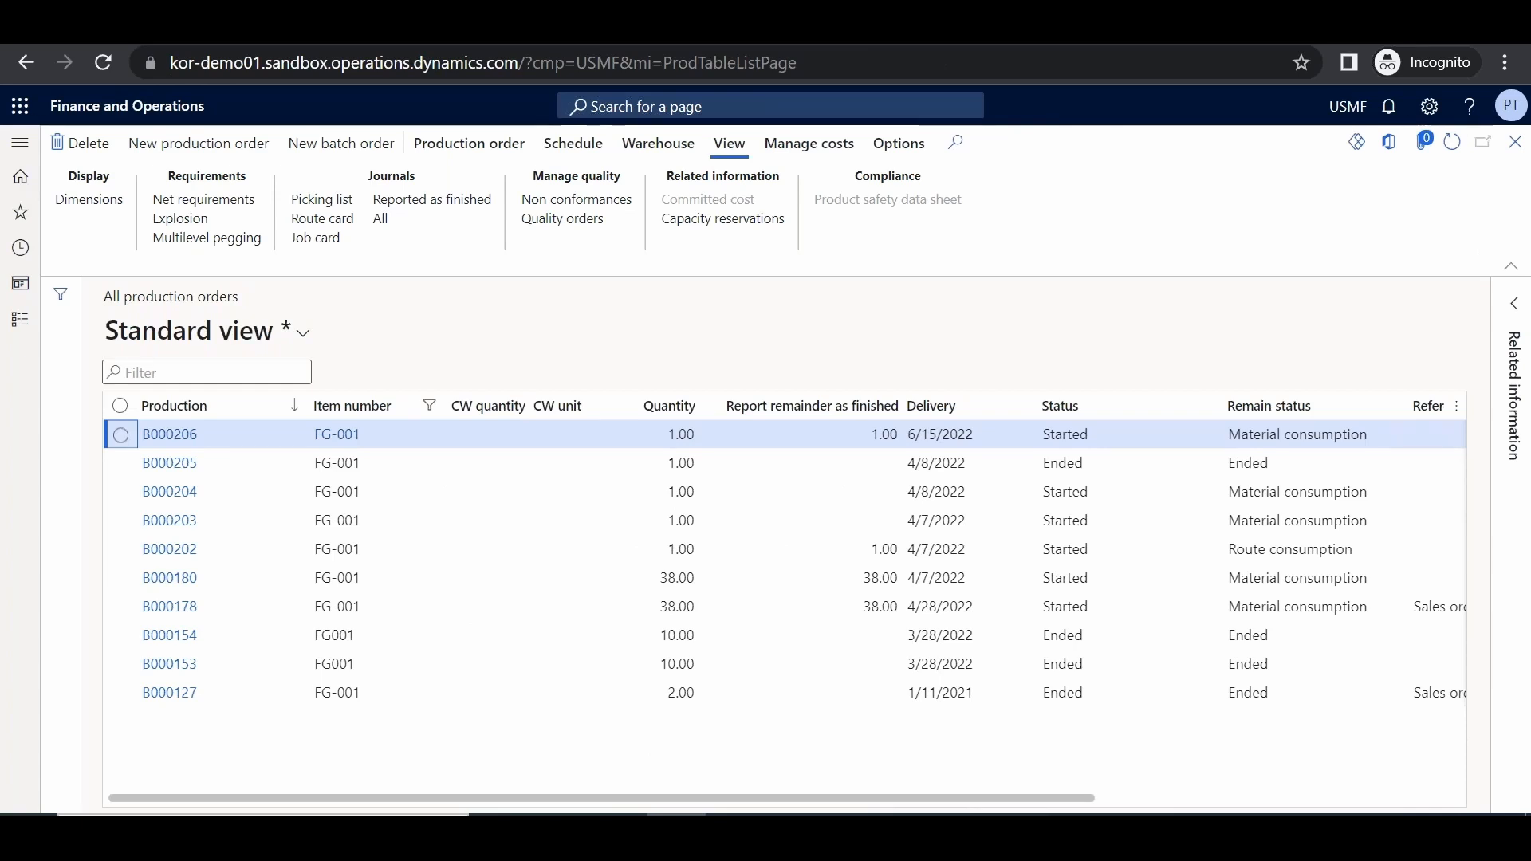
left_click(438, 212)
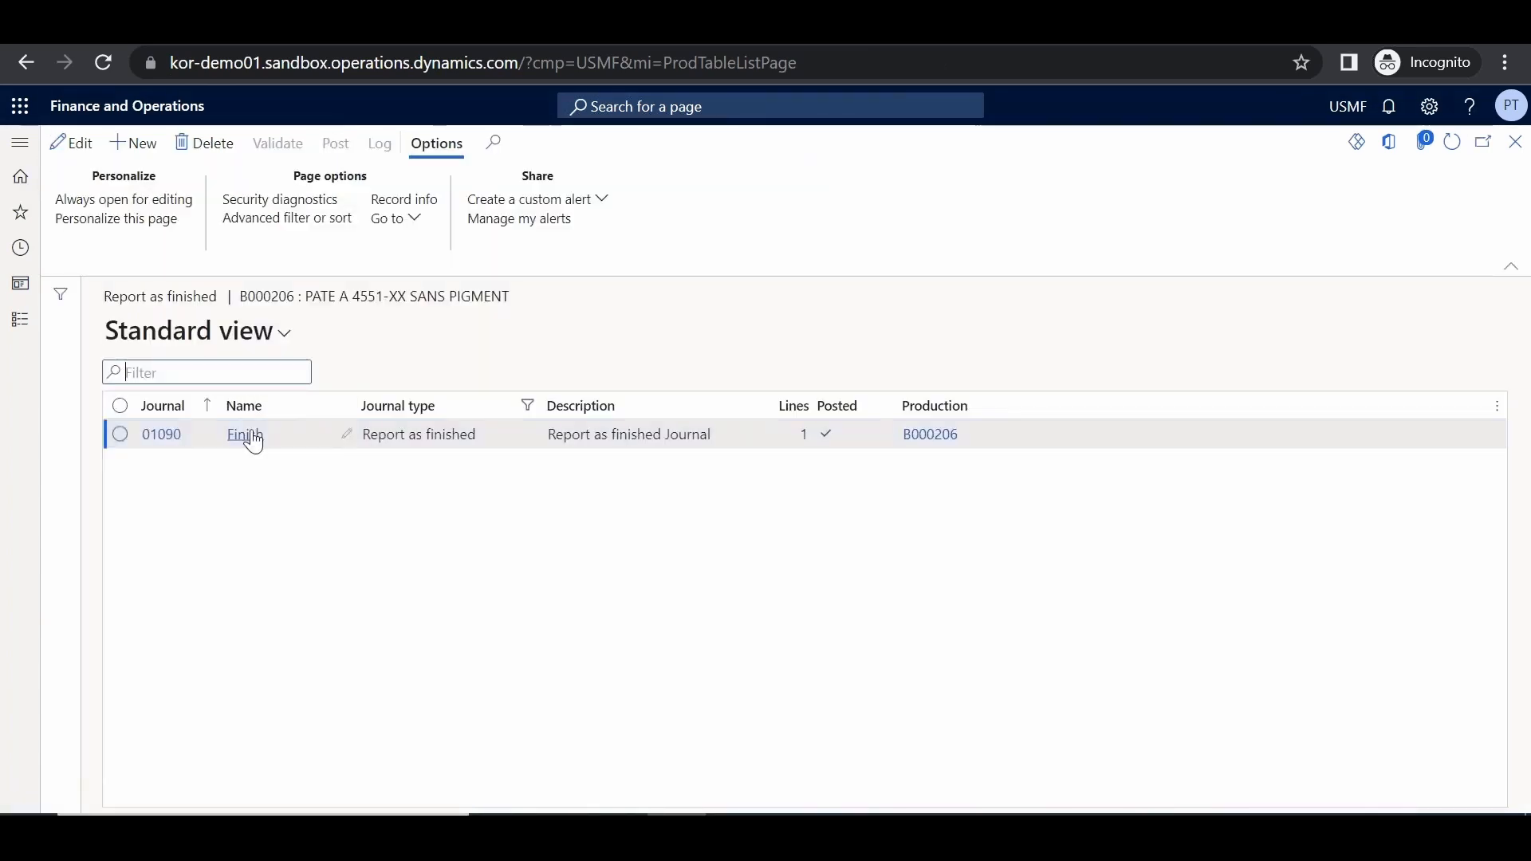
left_click(157, 434)
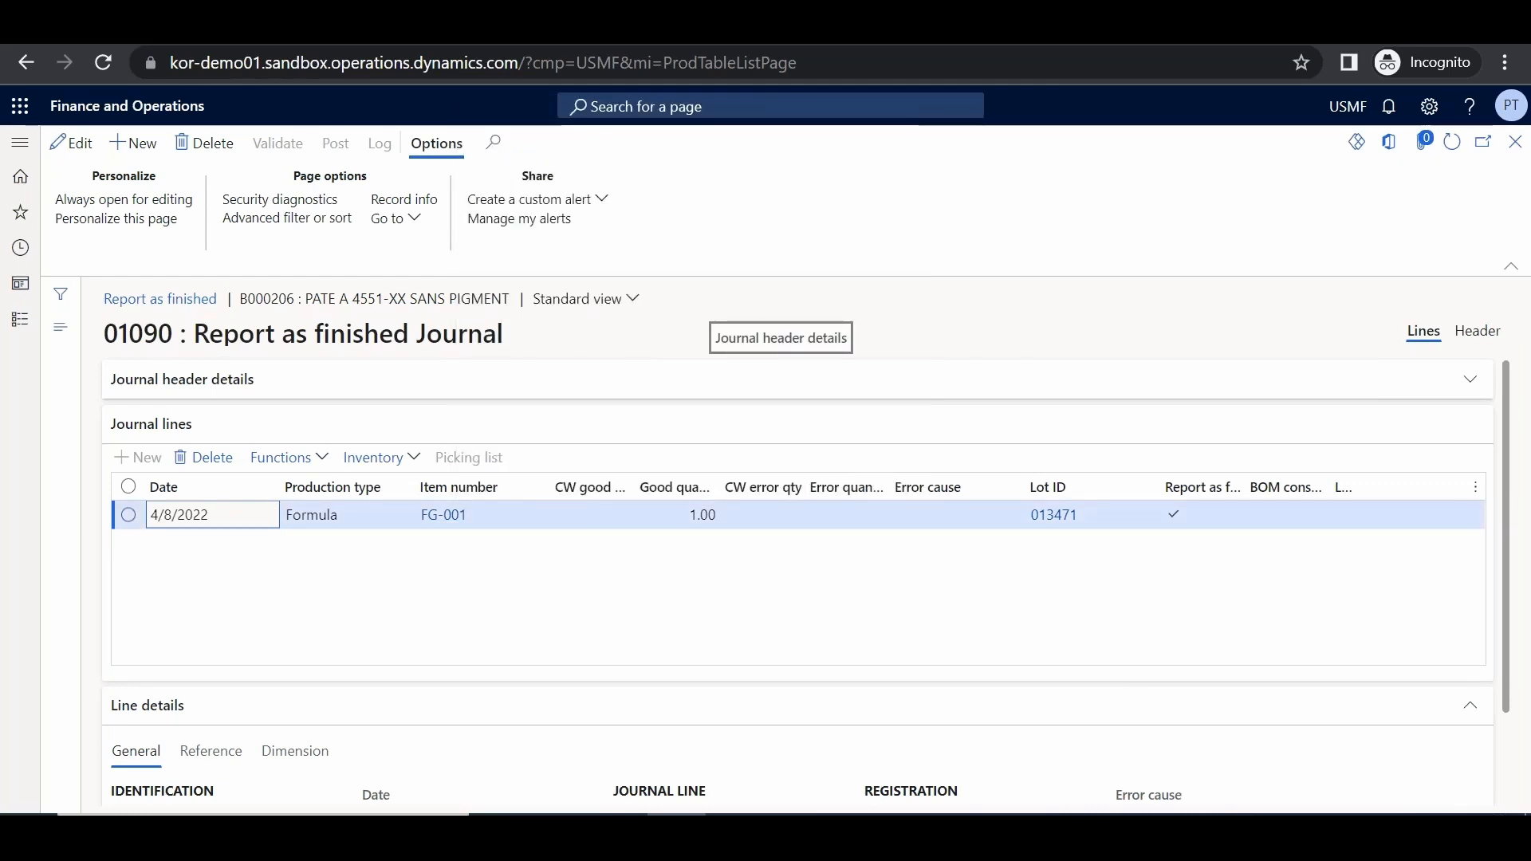
left_click(1515, 141)
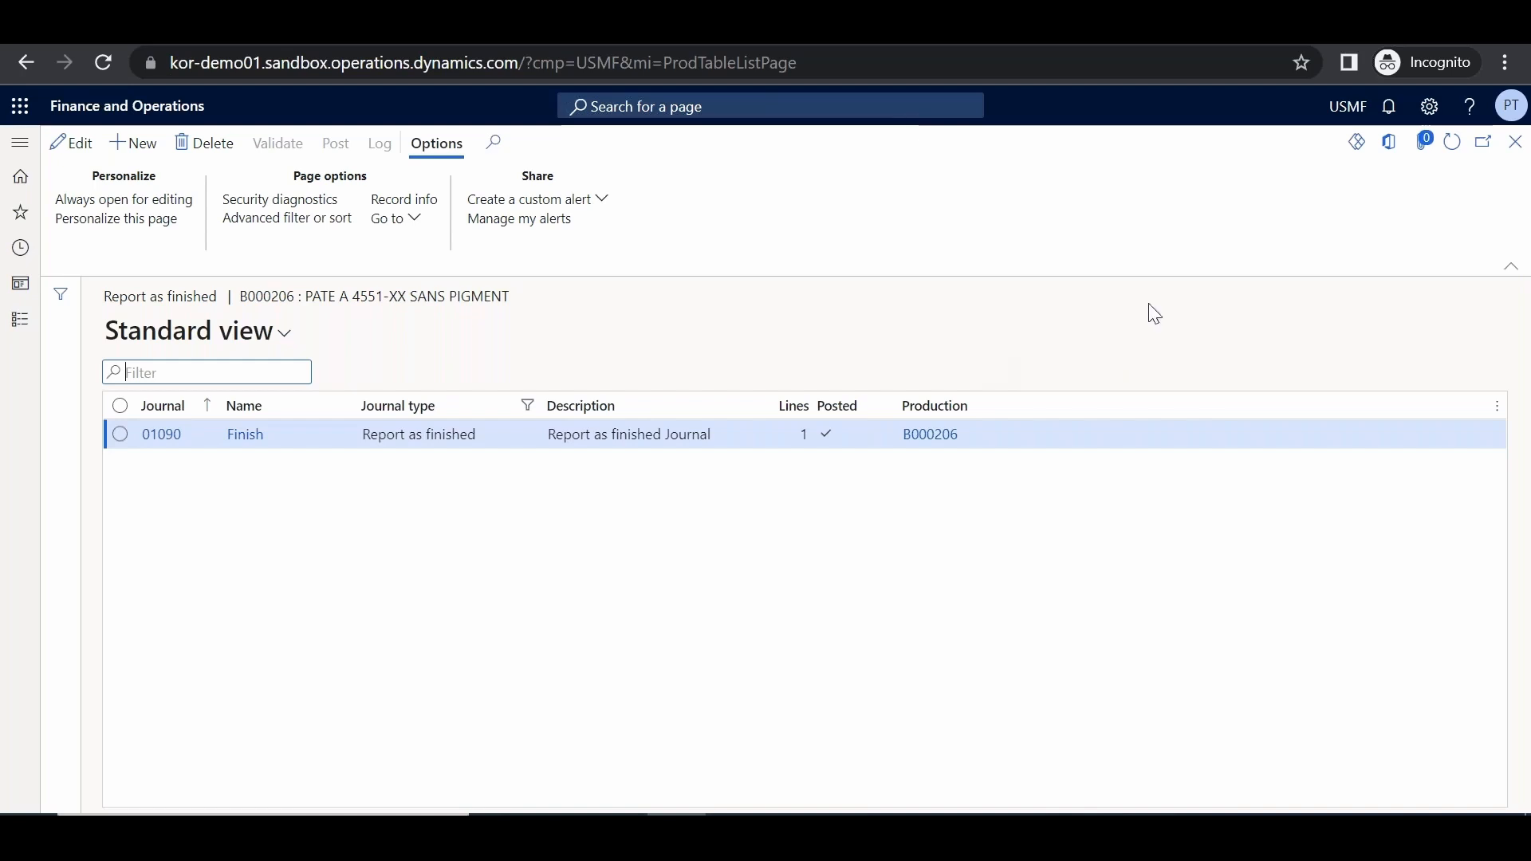
left_click(1515, 141)
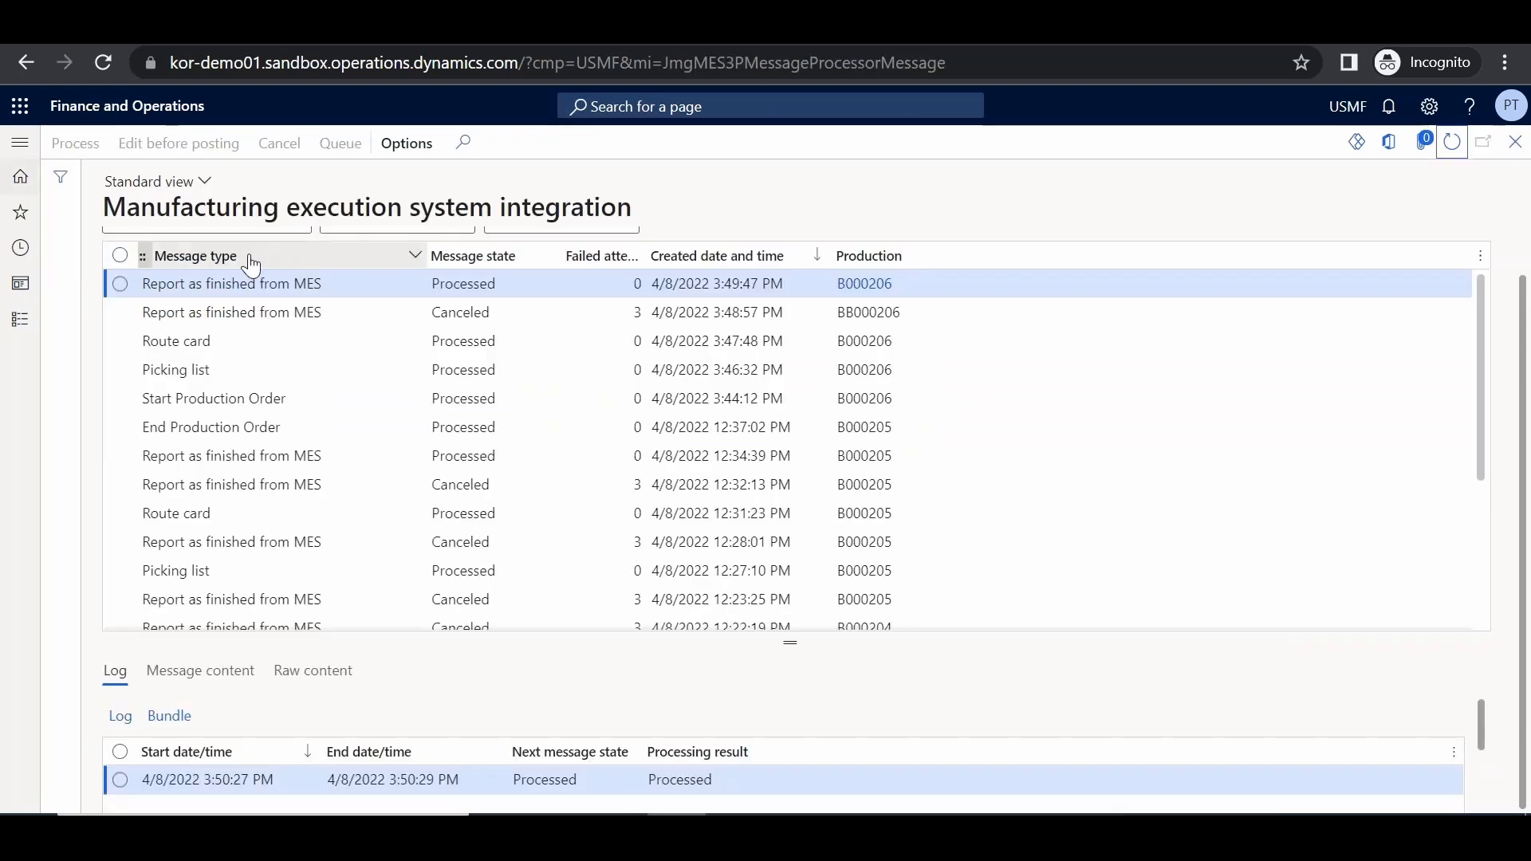
Refresh until the End Production Order message is Processed, then reload production orders to see B000206 Ended
left_click(1453, 148)
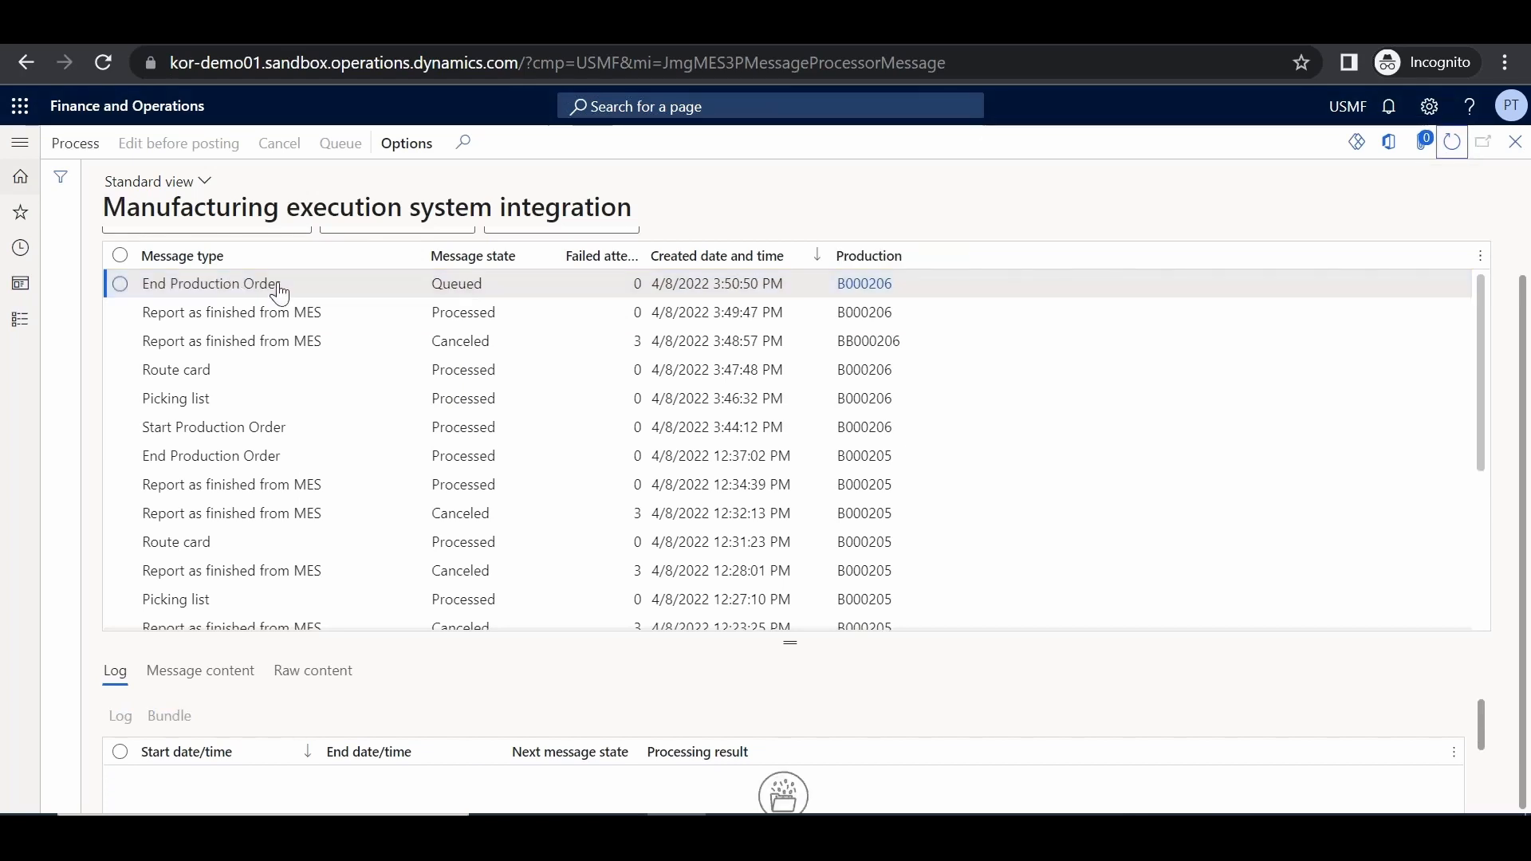
left_click(1453, 142)
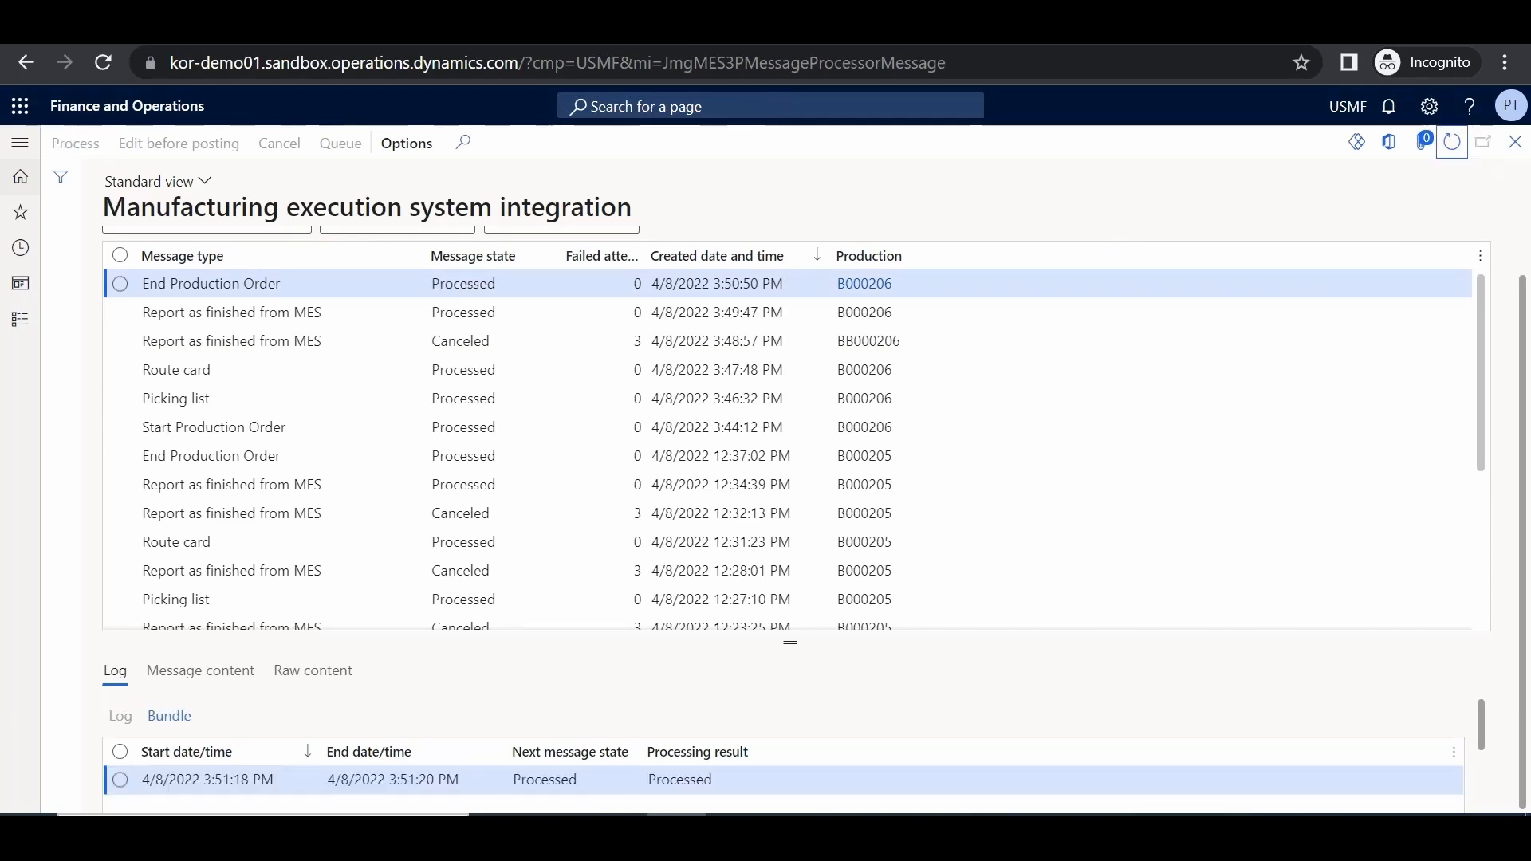
left_click(239, 24)
left_click(1452, 142)
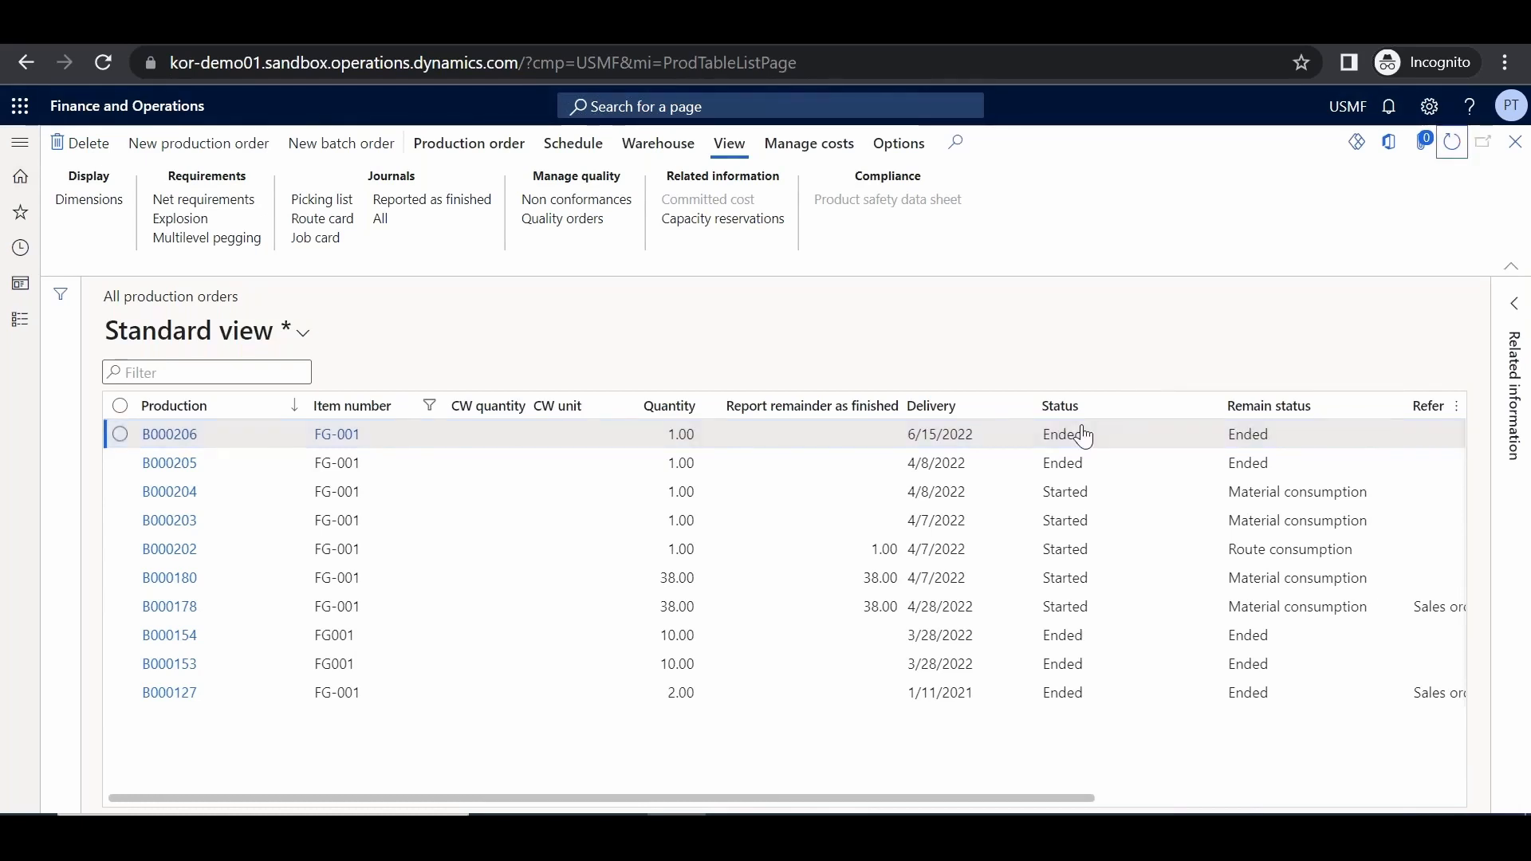